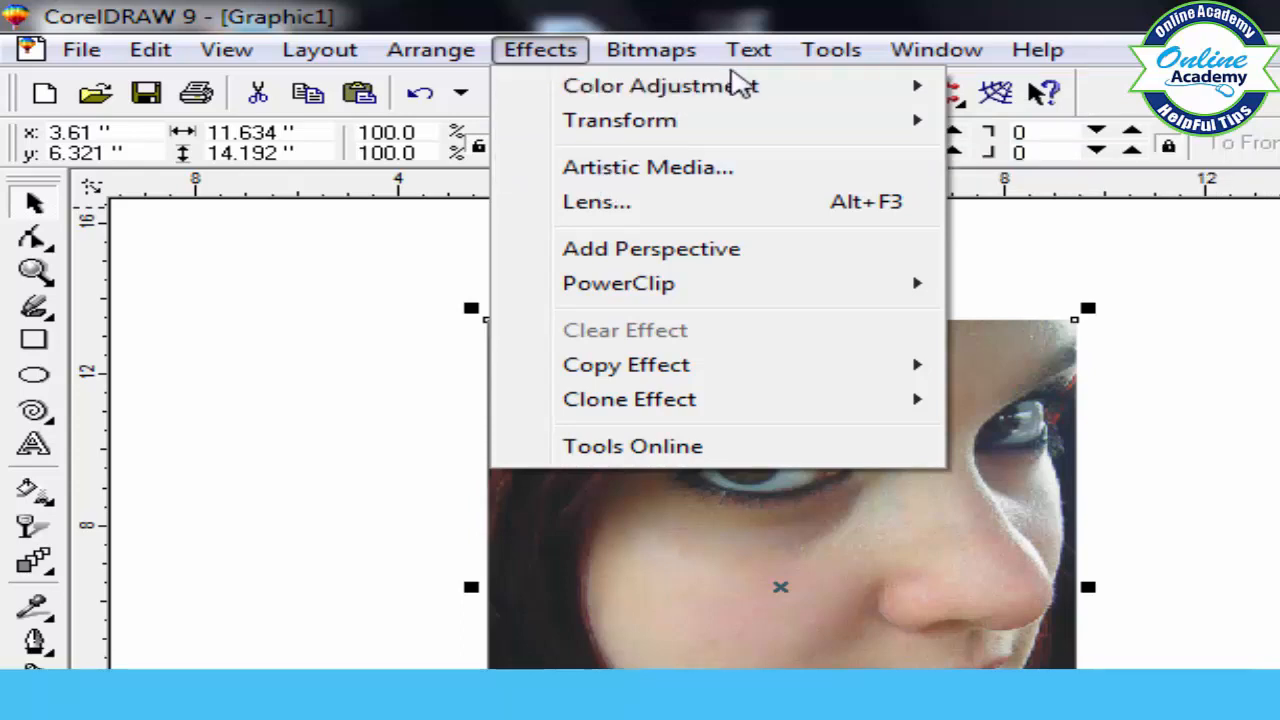
Open the Artistic Media docker and browse its stroke list back to the first preset
mouse_move(655, 96)
mouse_move(678, 138)
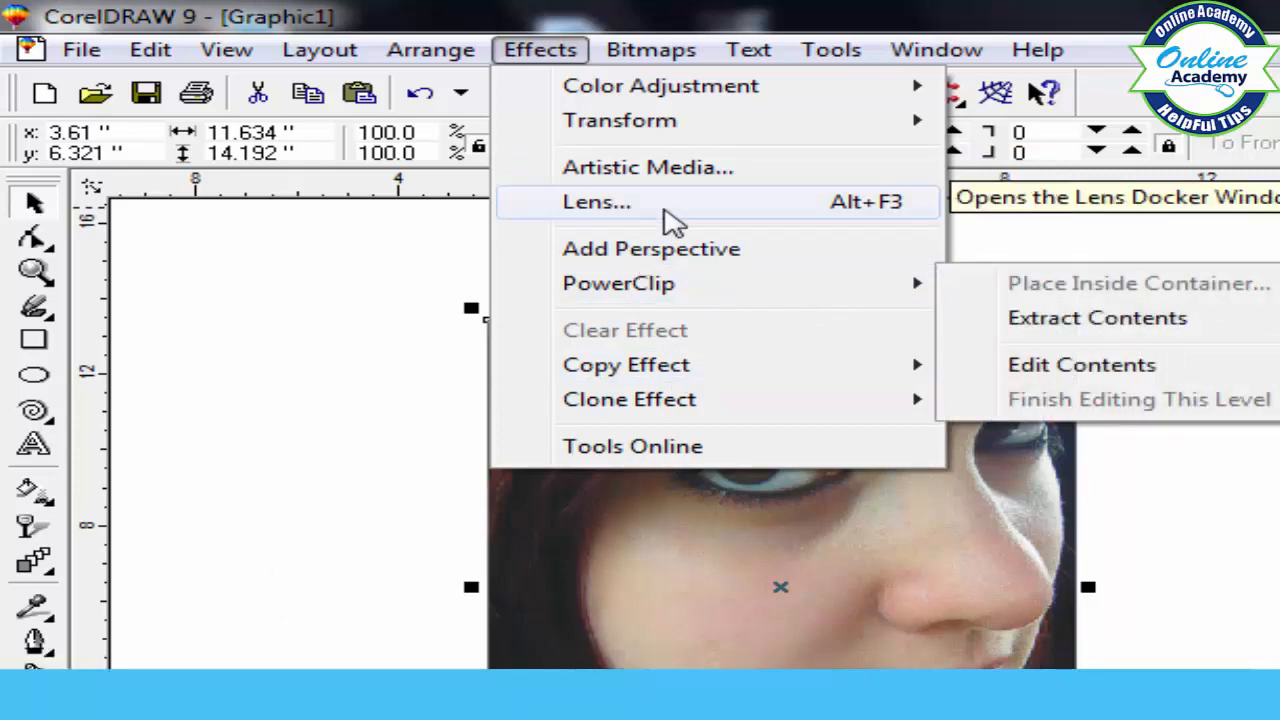
mouse_move(633, 396)
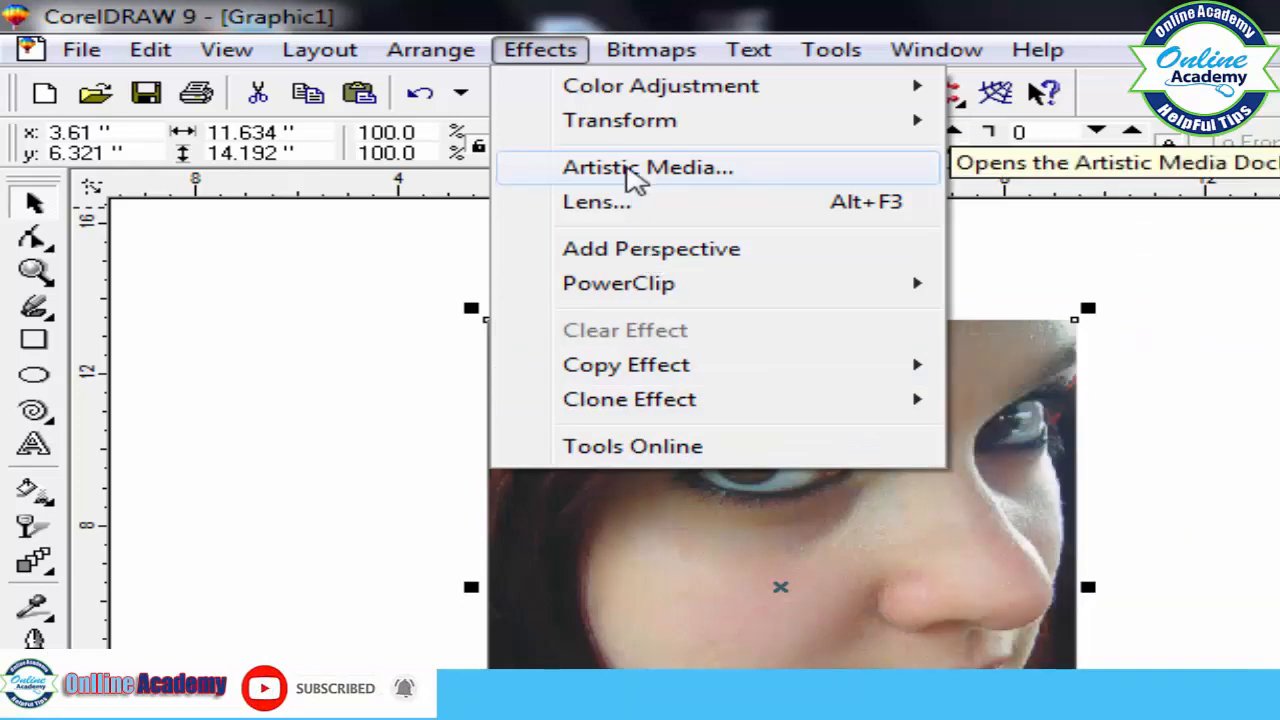
click(628, 170)
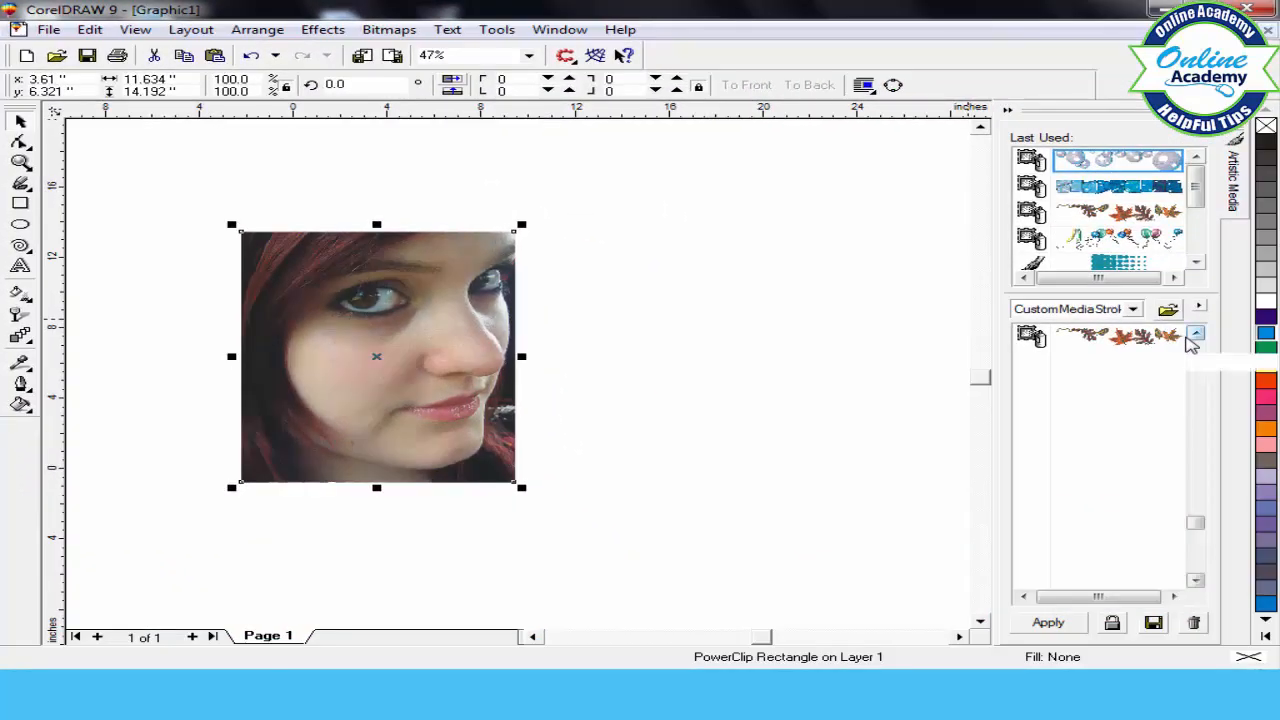
click(1189, 338)
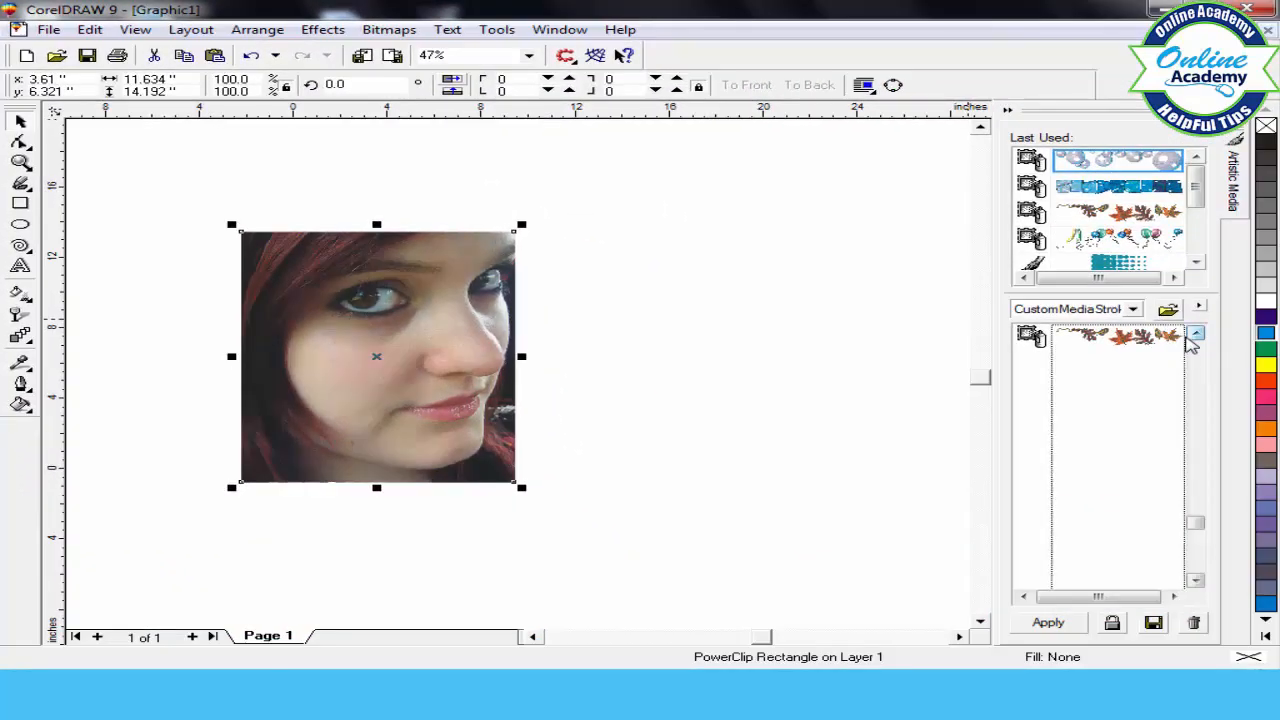
drag(1197, 529, 1194, 337)
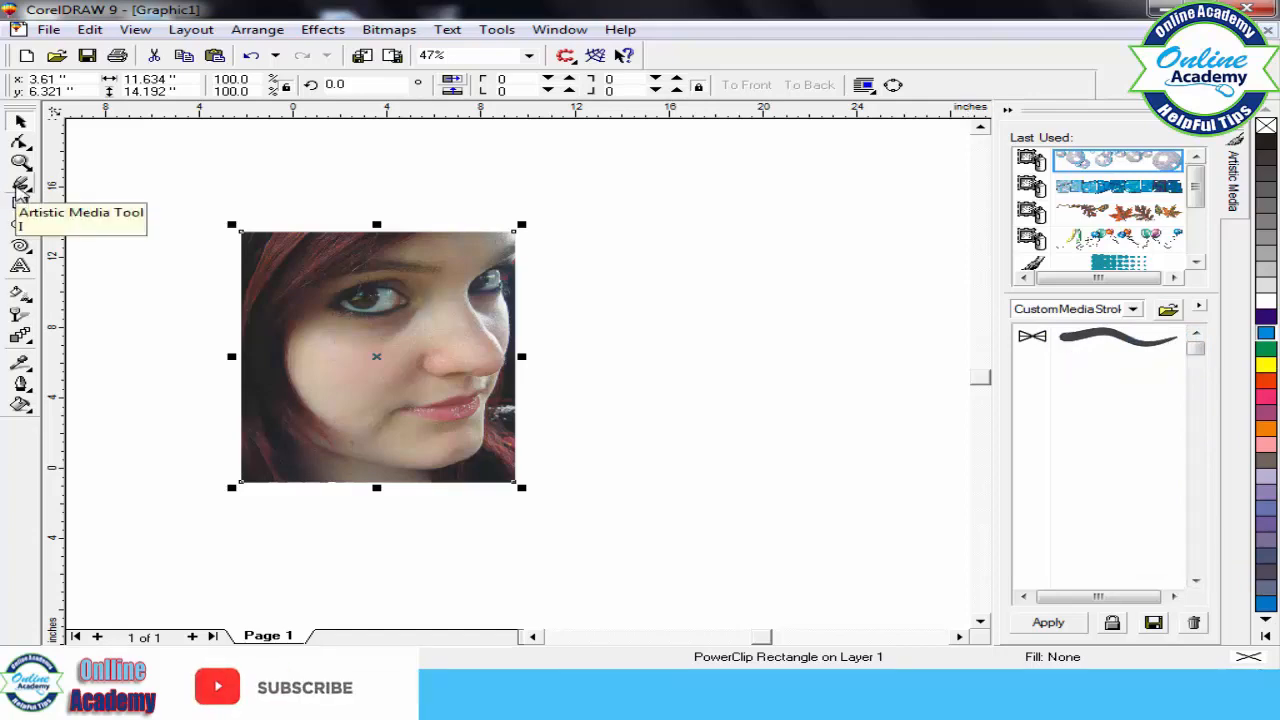
Spray a border of autumn leaves around the portrait photo with the Artistic Media tool, discarding the first trial stroke
click(19, 187)
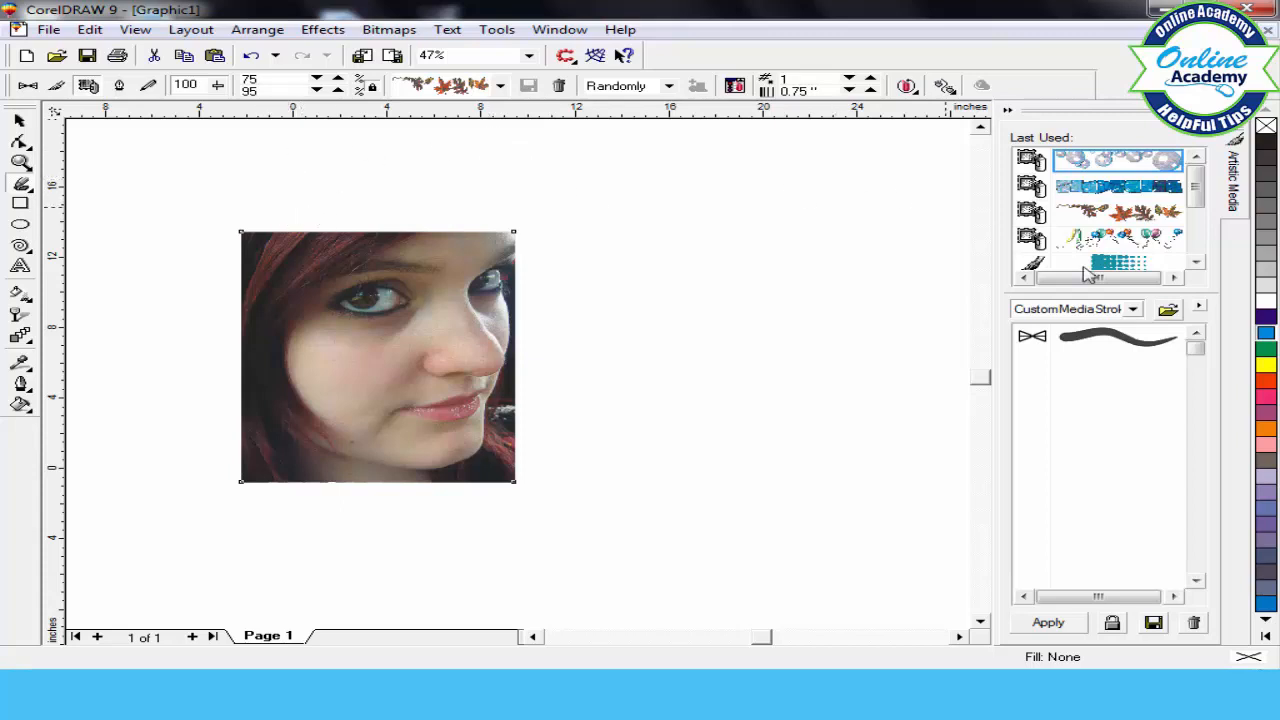
click(501, 87)
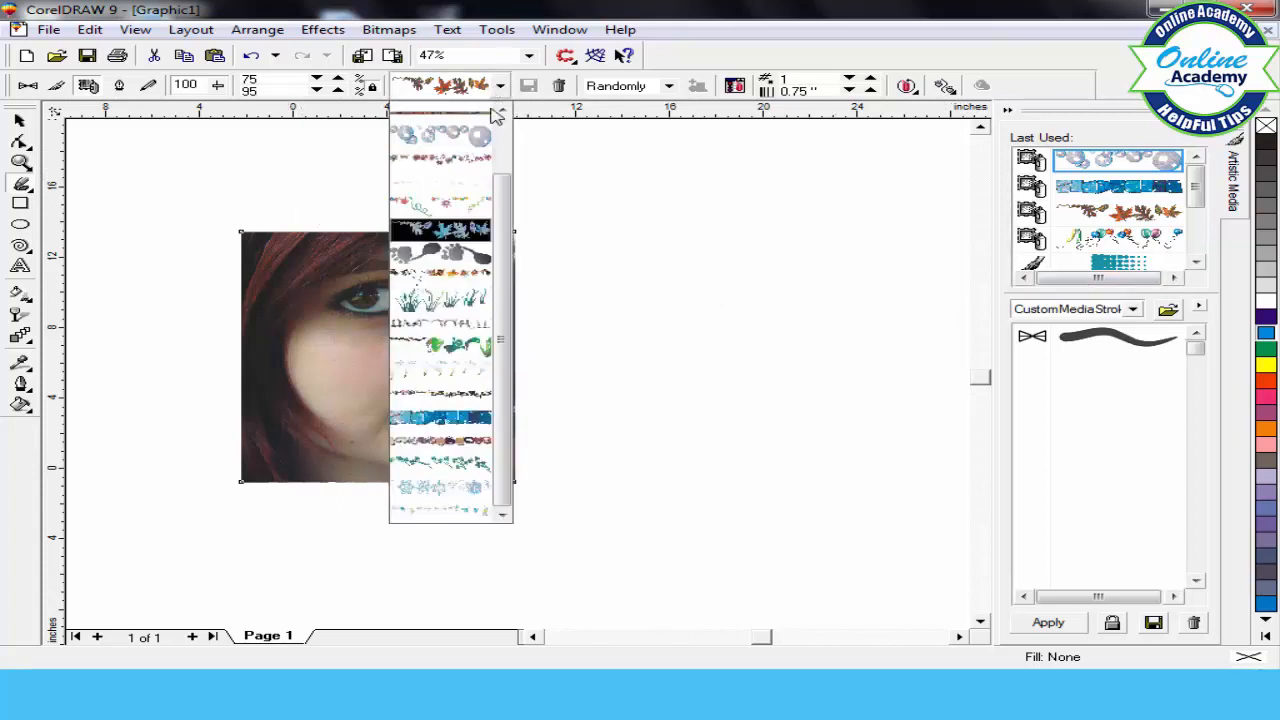
mouse_move(503, 213)
mouse_down()
mouse_move(511, 121)
mouse_move(497, 232)
mouse_up()
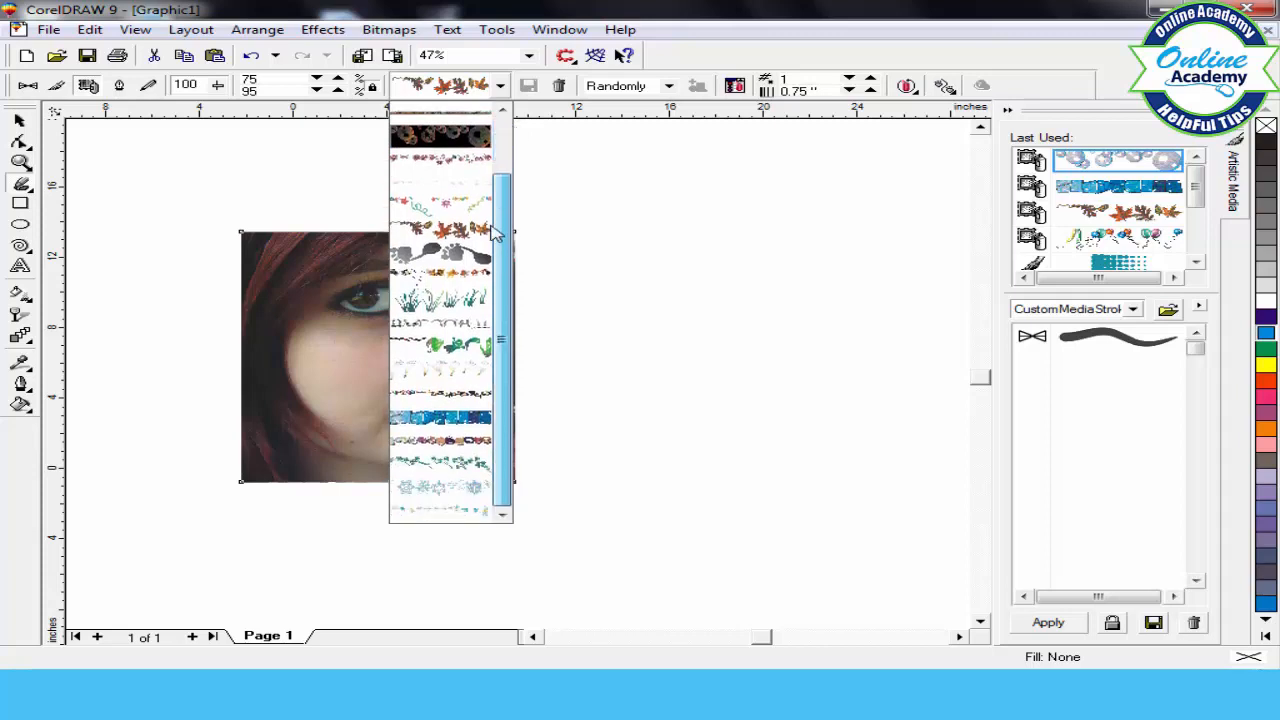
click(520, 204)
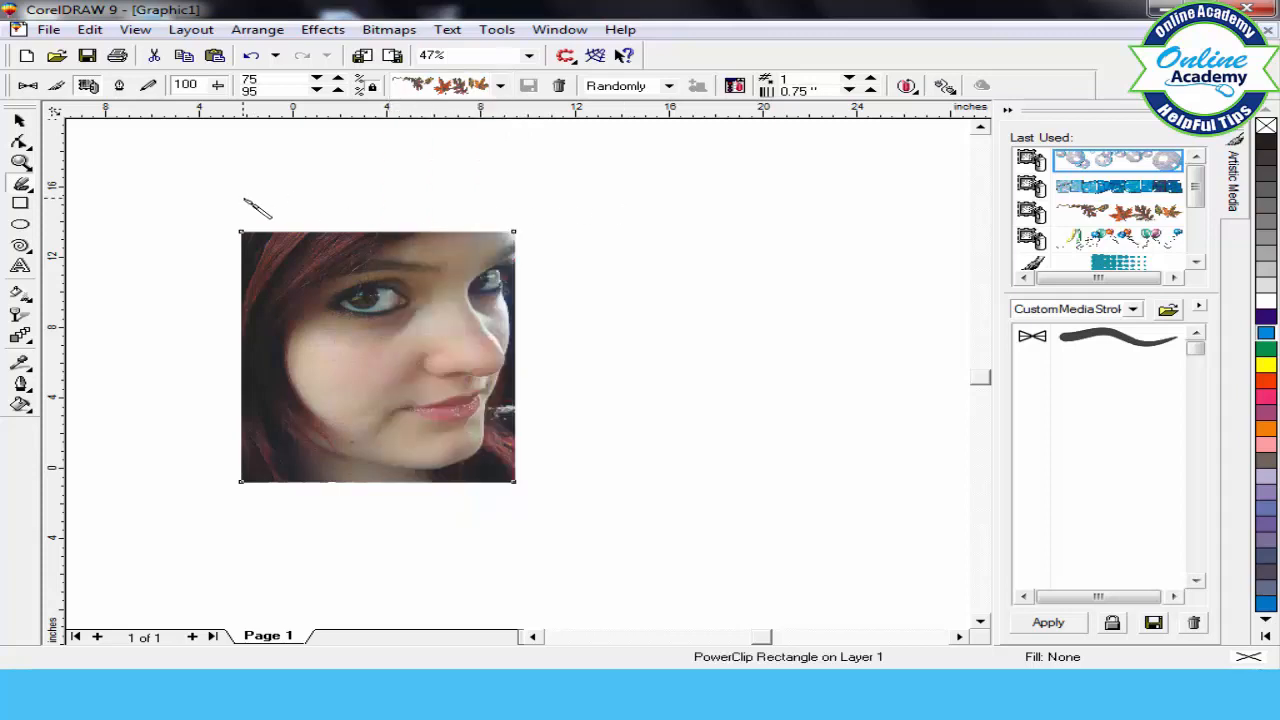
mouse_move(244, 199)
mouse_down()
mouse_move(850, 207)
mouse_move(739, 434)
mouse_up()
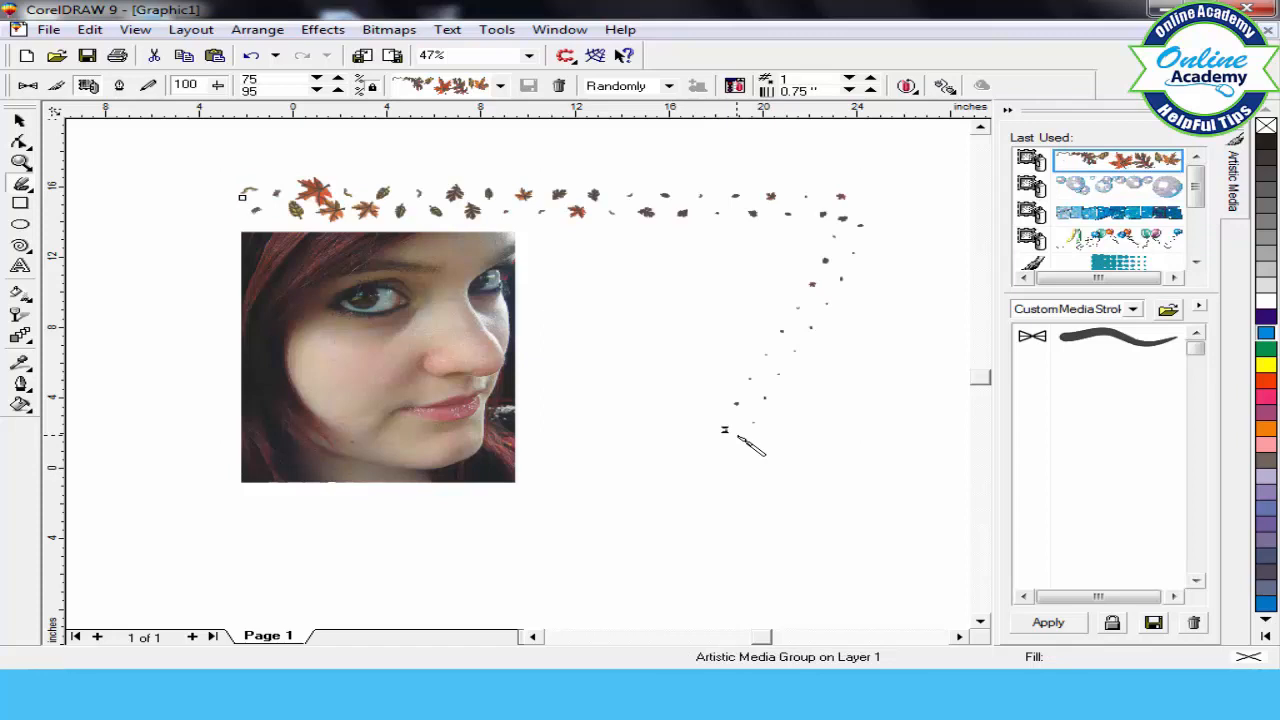
key(Delete)
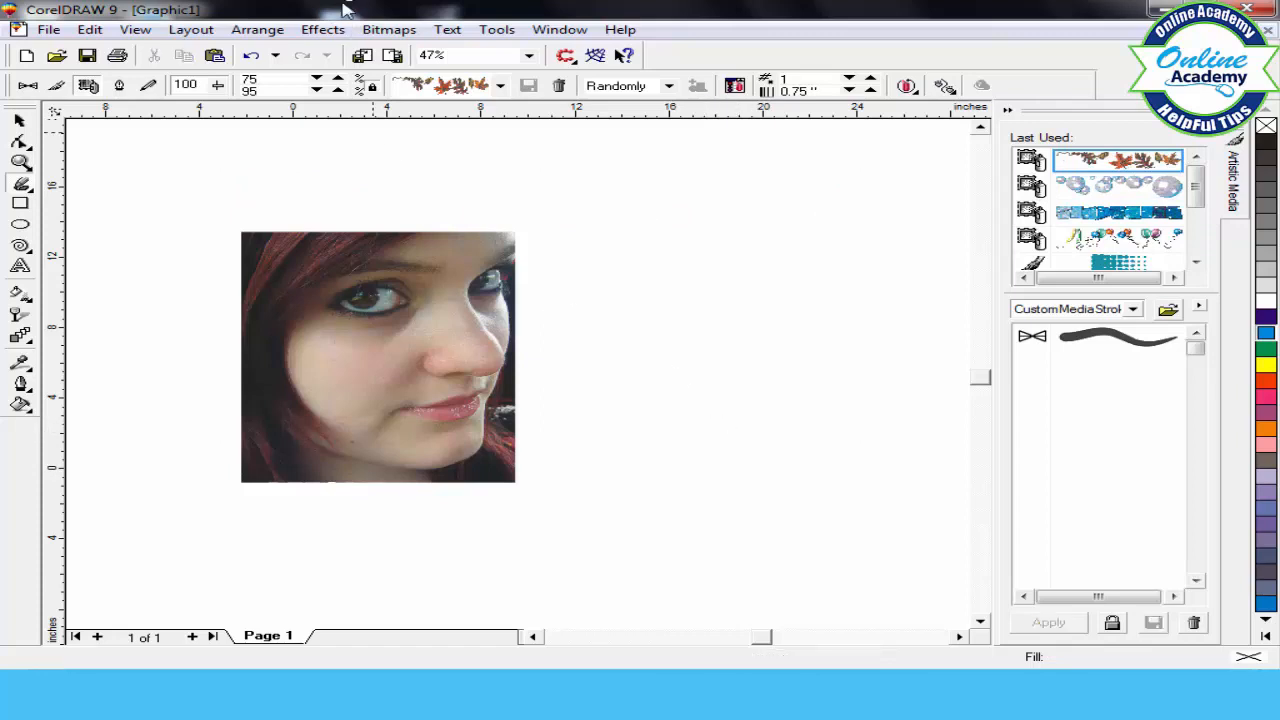
mouse_move(229, 222)
mouse_down()
mouse_move(527, 229)
mouse_move(545, 396)
mouse_move(526, 483)
mouse_move(230, 486)
mouse_move(230, 222)
mouse_up()
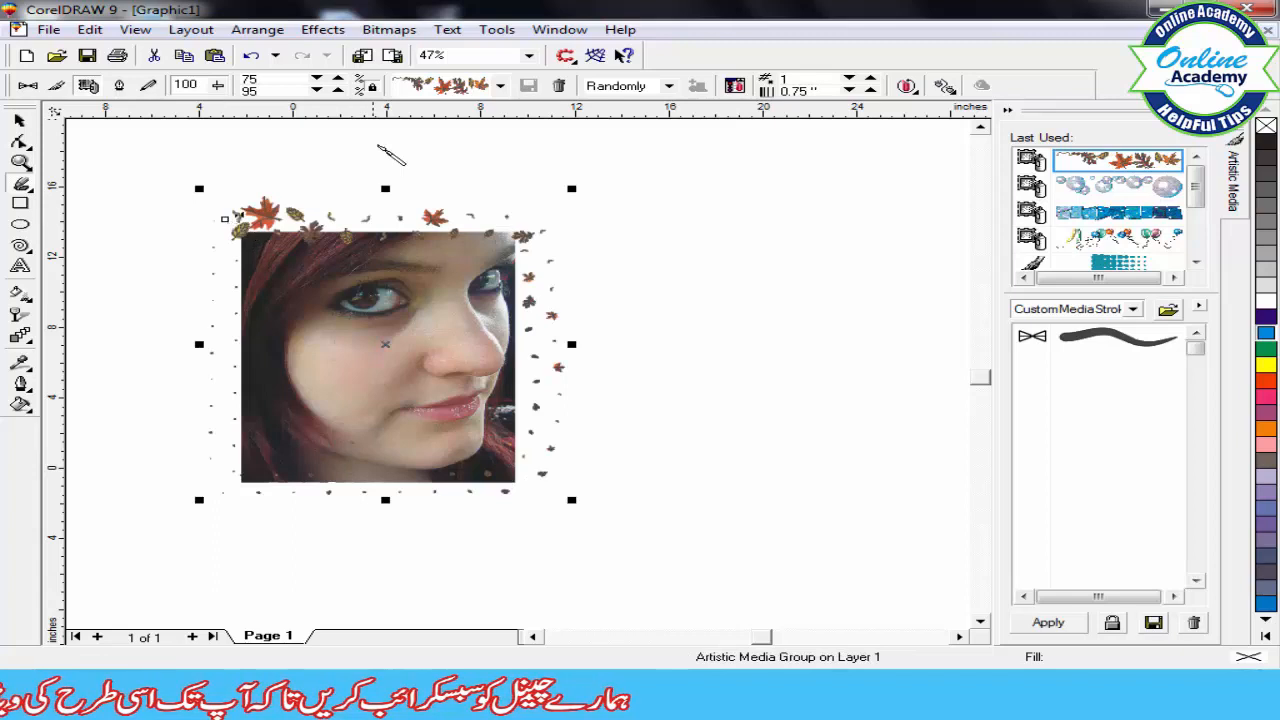
Switch the spray pattern of the border around the photo to bubbles and back to autumn leaves
click(499, 86)
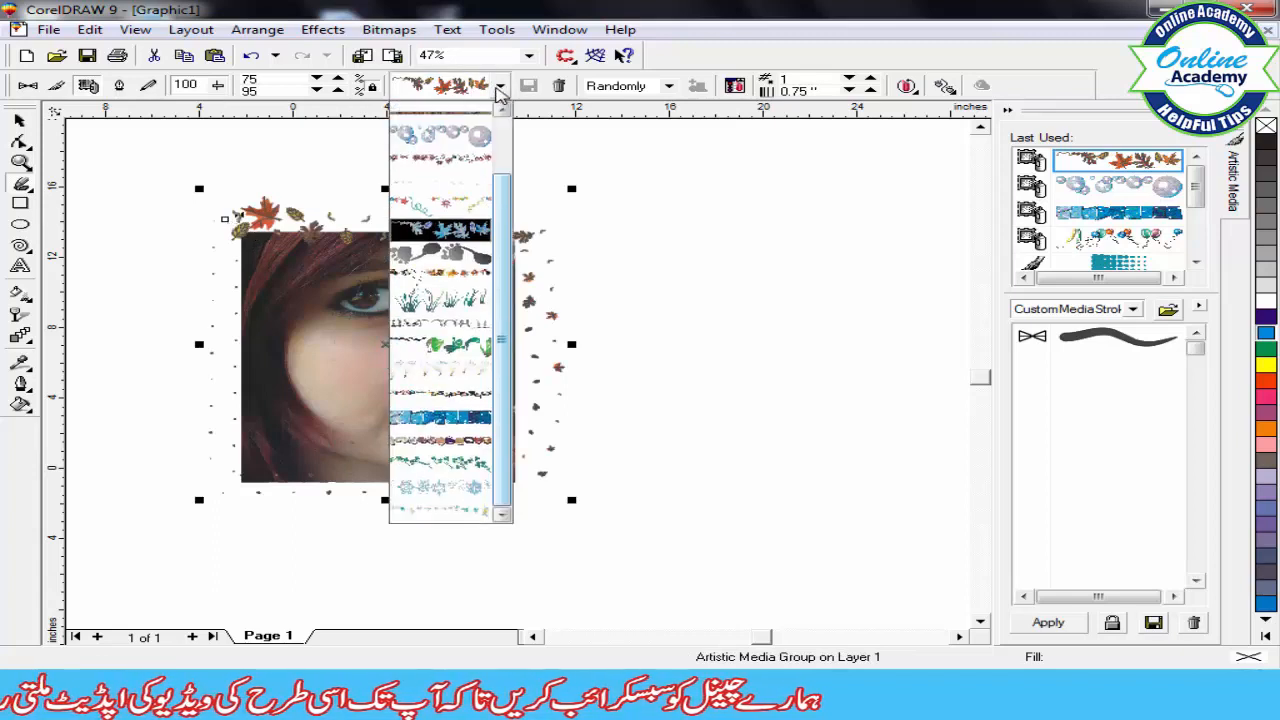
click(470, 134)
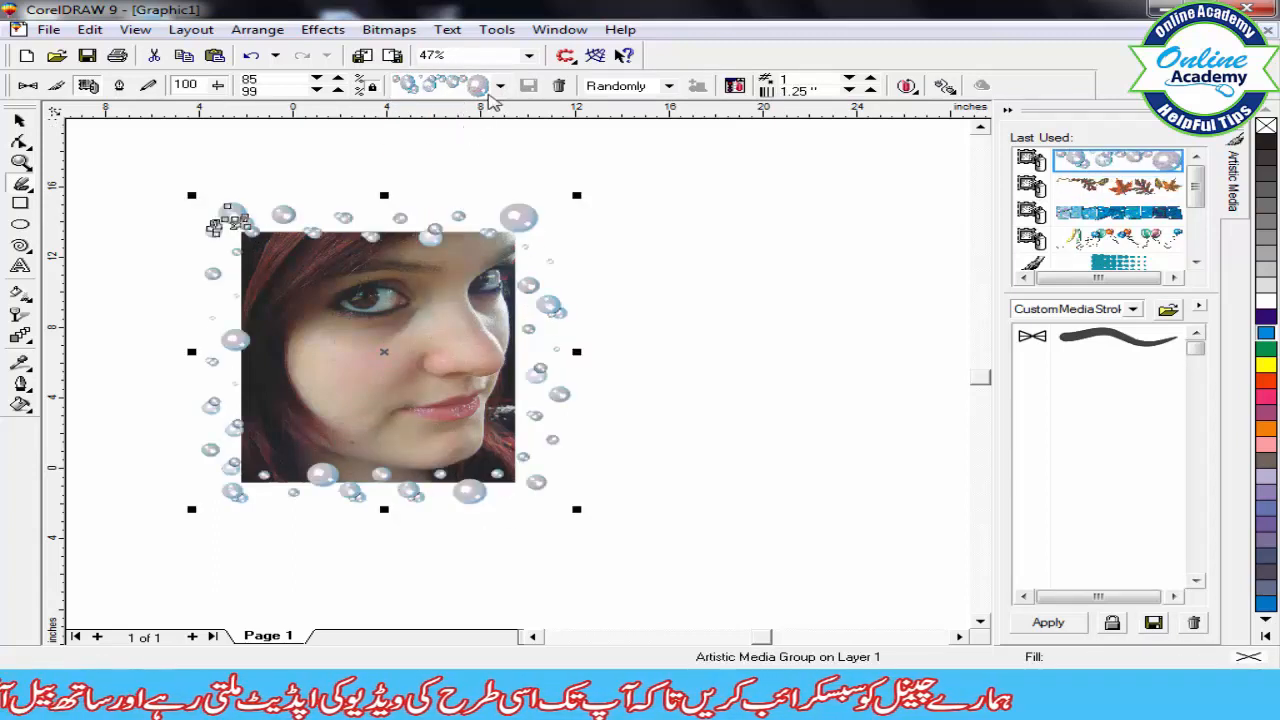
click(499, 86)
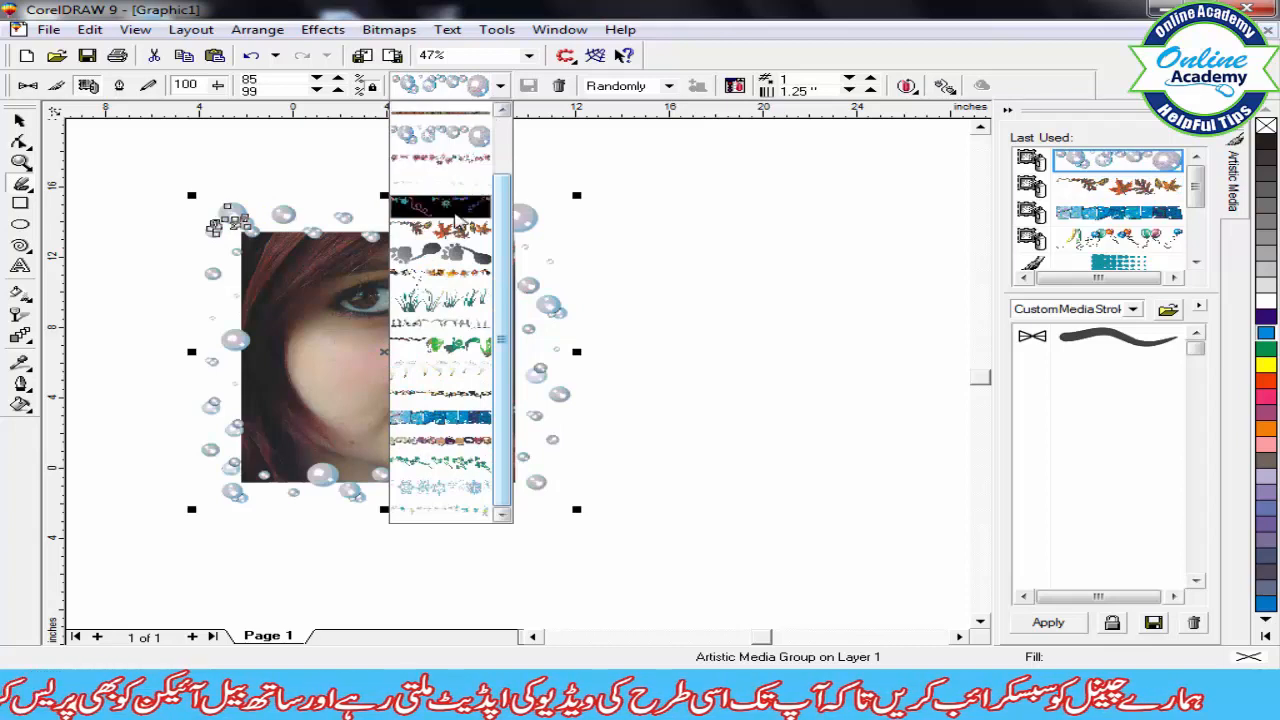
click(455, 229)
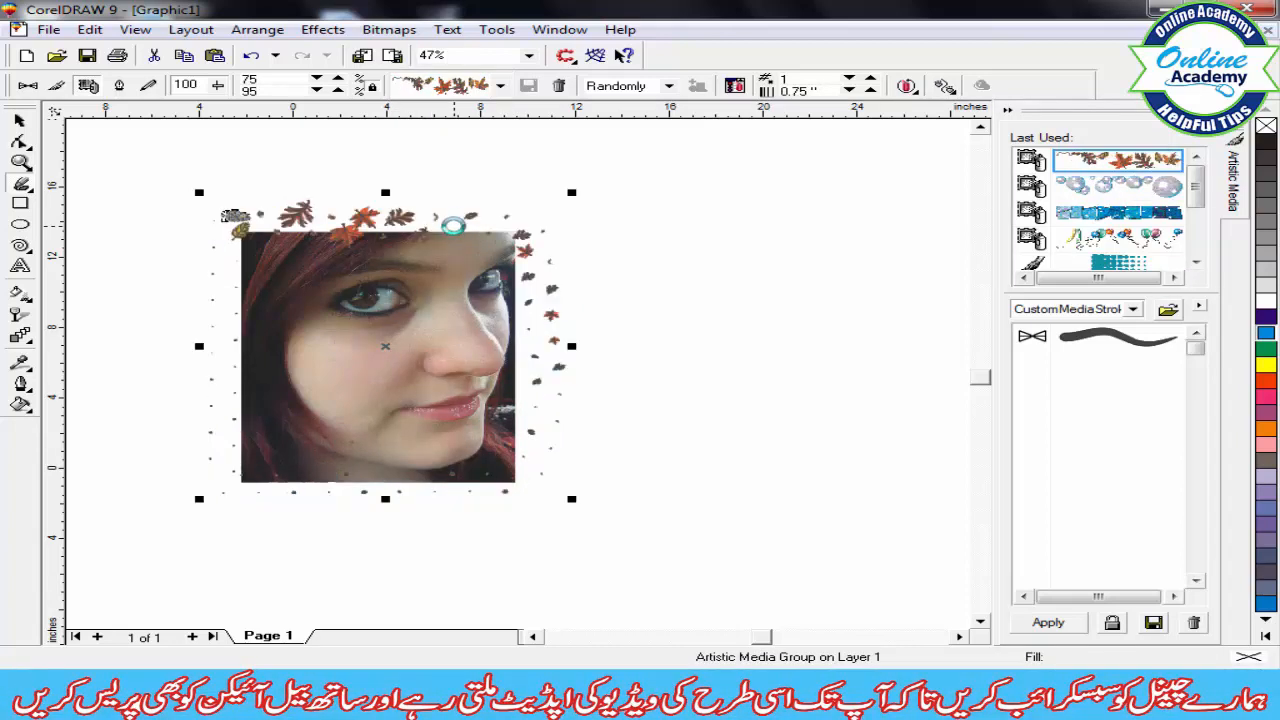
Draw a rectangle about 7.1 by 9 inches to the right of the photo and pull its upper-left corner slightly inward
click(21, 204)
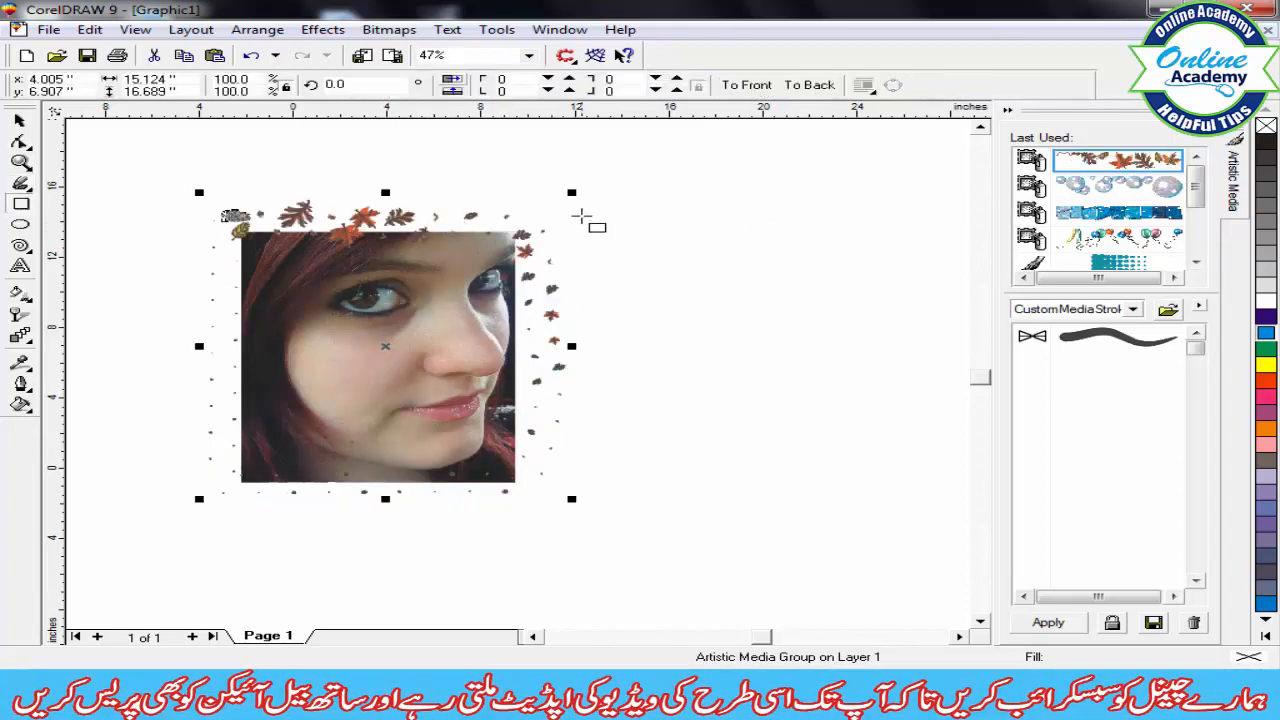
drag(715, 227, 883, 386)
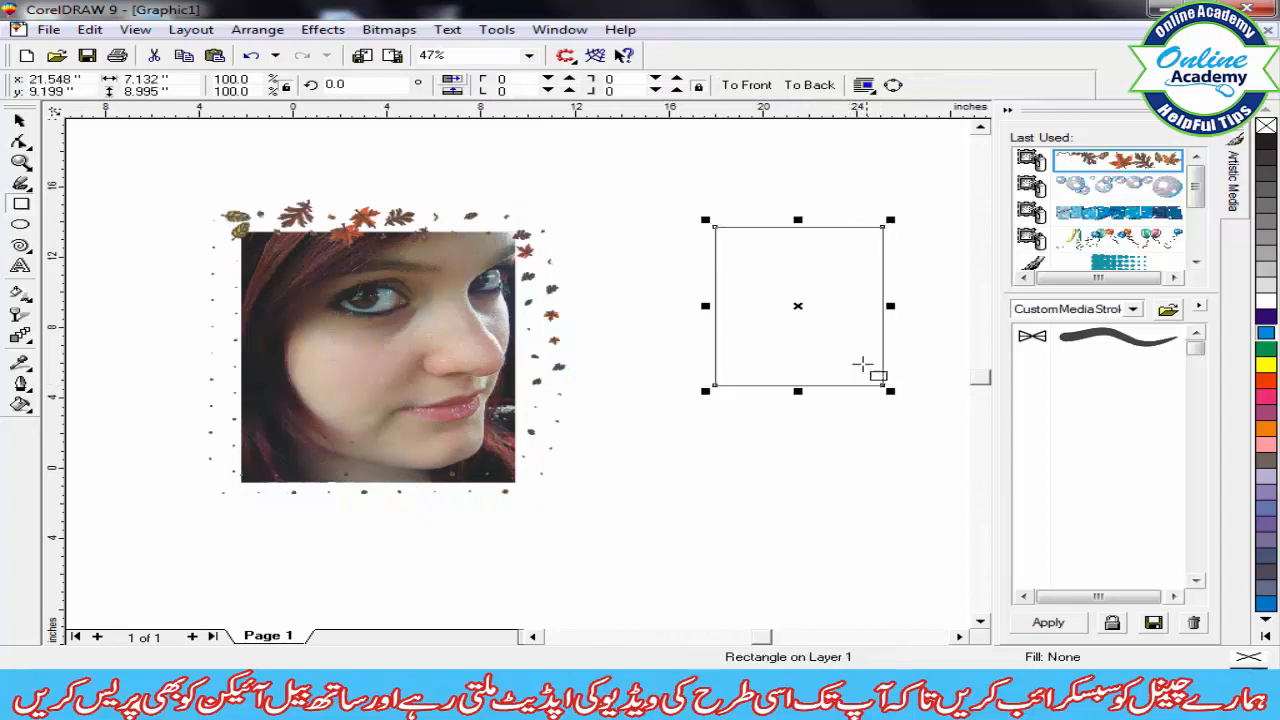
click(21, 184)
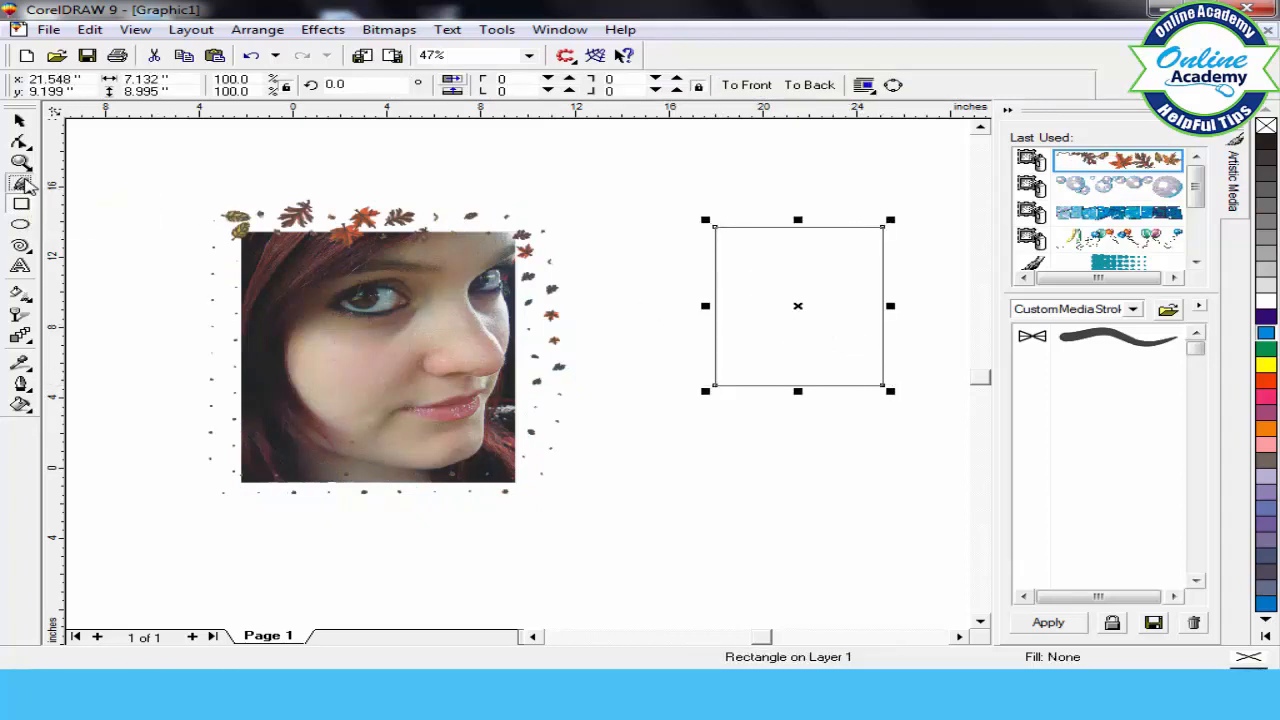
drag(715, 228, 709, 171)
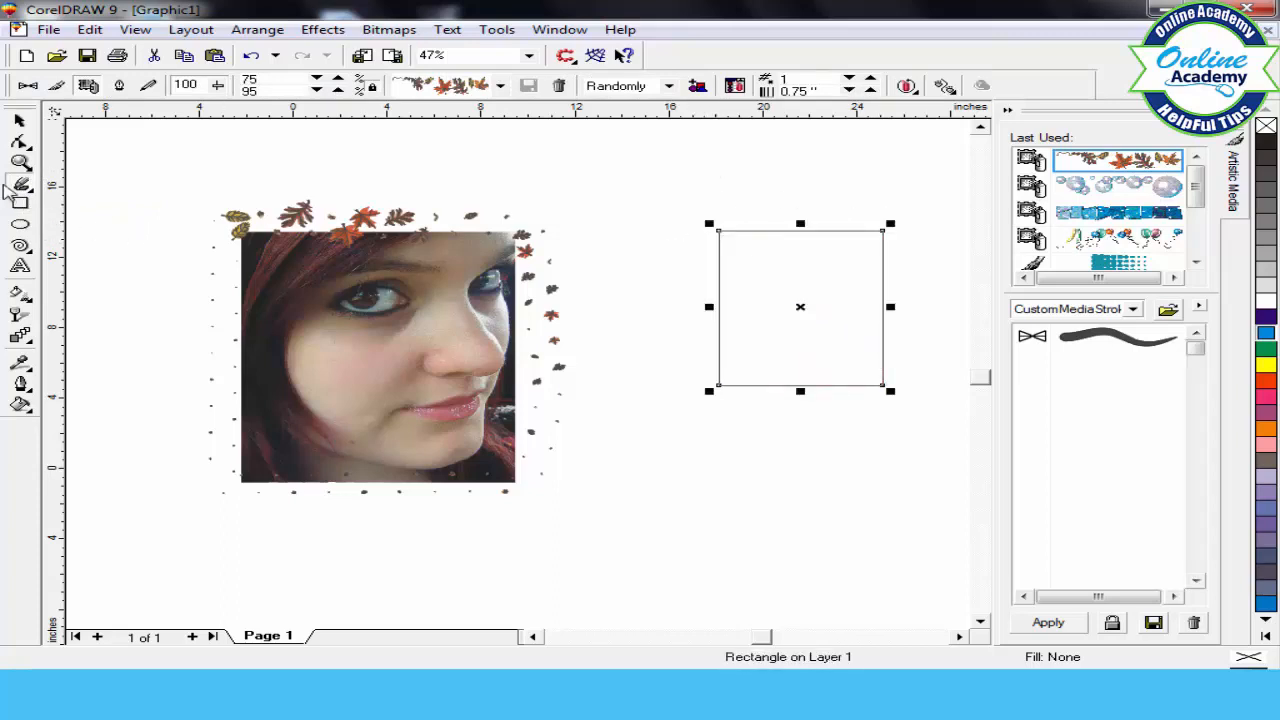
Spray a loop of autumn leaves around the empty rectangle, delete and redraw it, and shift the new loop slightly down
mouse_move(669, 210)
mouse_down()
mouse_move(836, 211)
mouse_move(913, 241)
mouse_move(929, 363)
mouse_move(877, 432)
mouse_move(793, 432)
mouse_move(711, 363)
mouse_move(700, 208)
mouse_up()
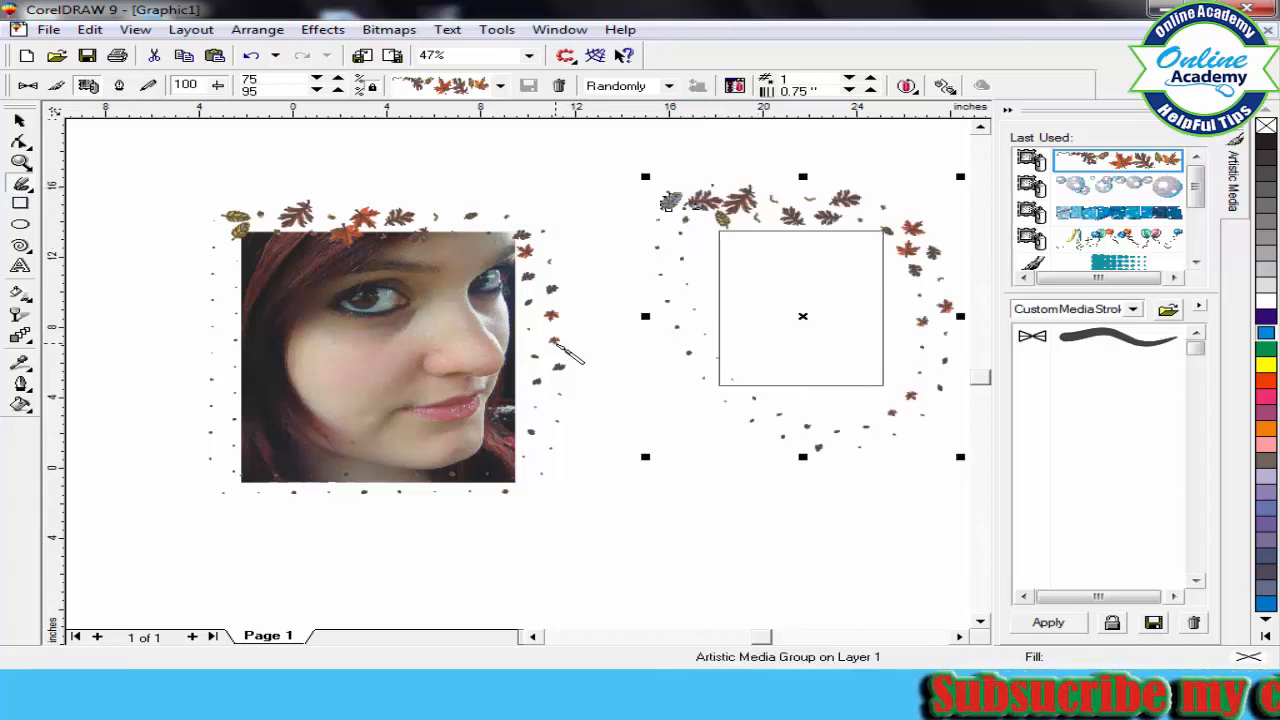
key(Delete)
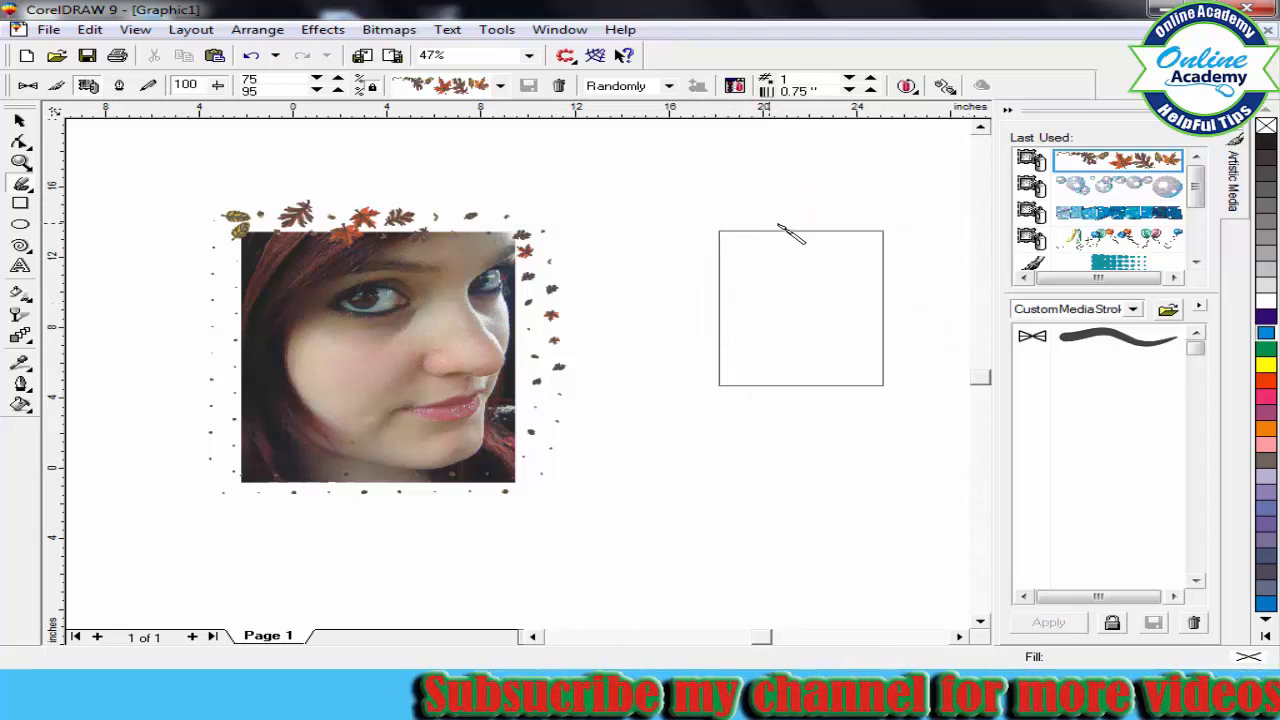
mouse_move(777, 222)
mouse_down()
mouse_move(826, 189)
mouse_move(895, 190)
mouse_move(938, 214)
mouse_move(949, 288)
mouse_move(904, 374)
mouse_up()
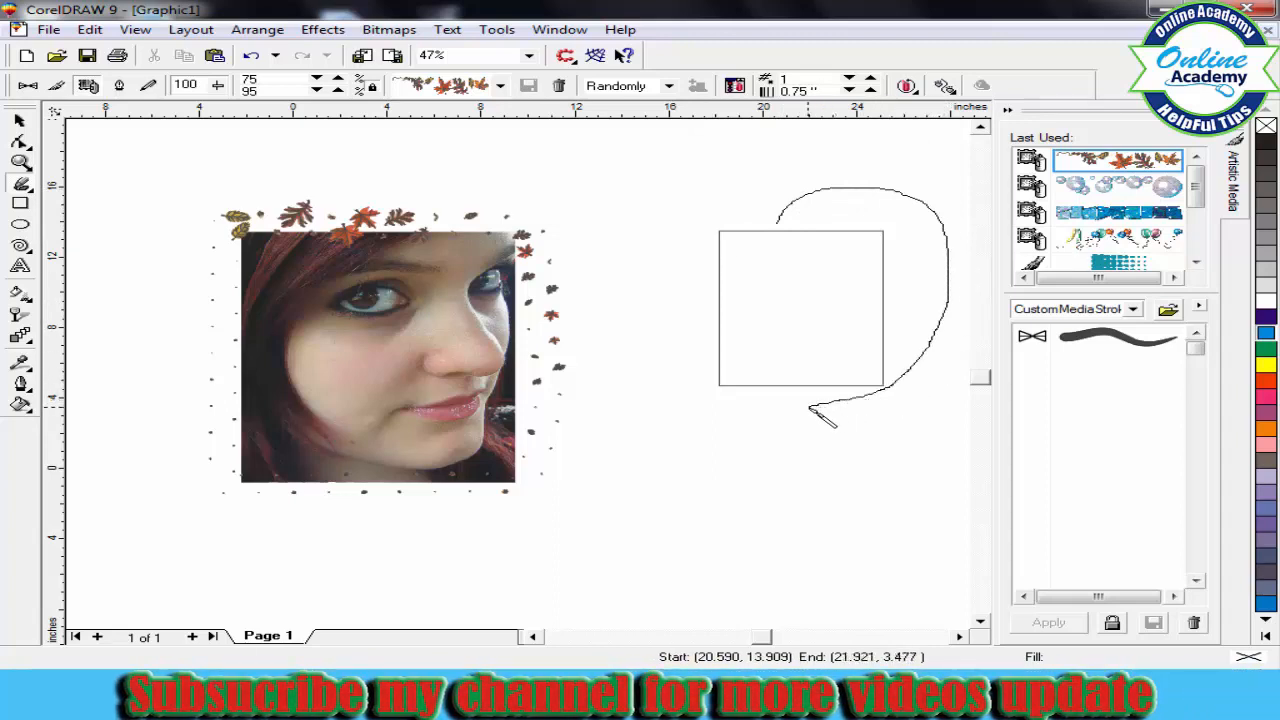
mouse_move(716, 363)
mouse_down()
mouse_move(676, 300)
mouse_move(676, 213)
mouse_up()
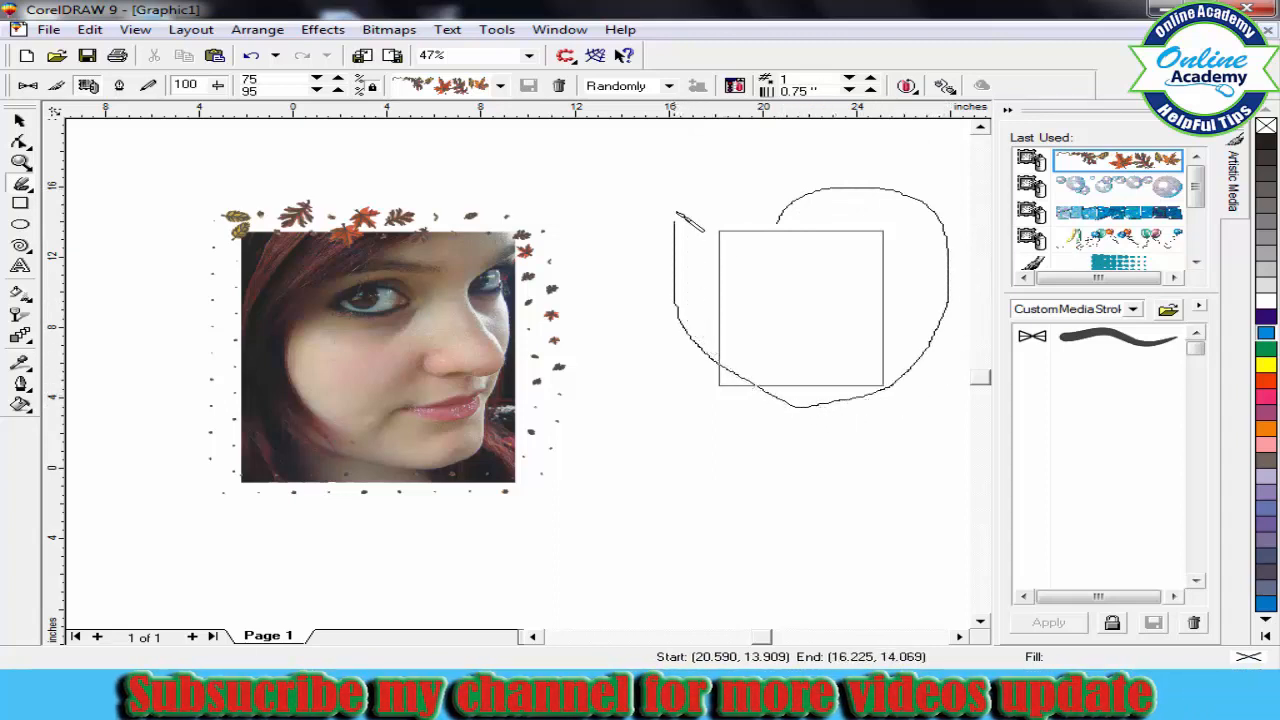
drag(731, 180, 812, 200)
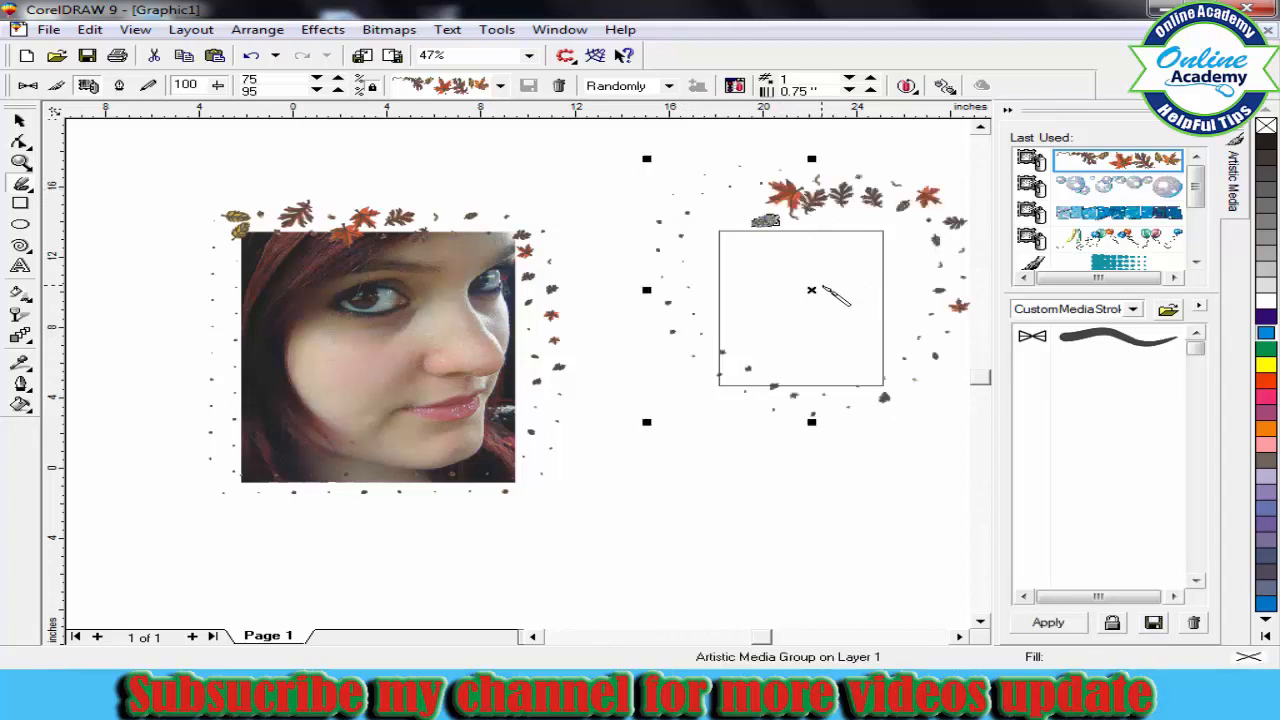
drag(811, 290, 806, 304)
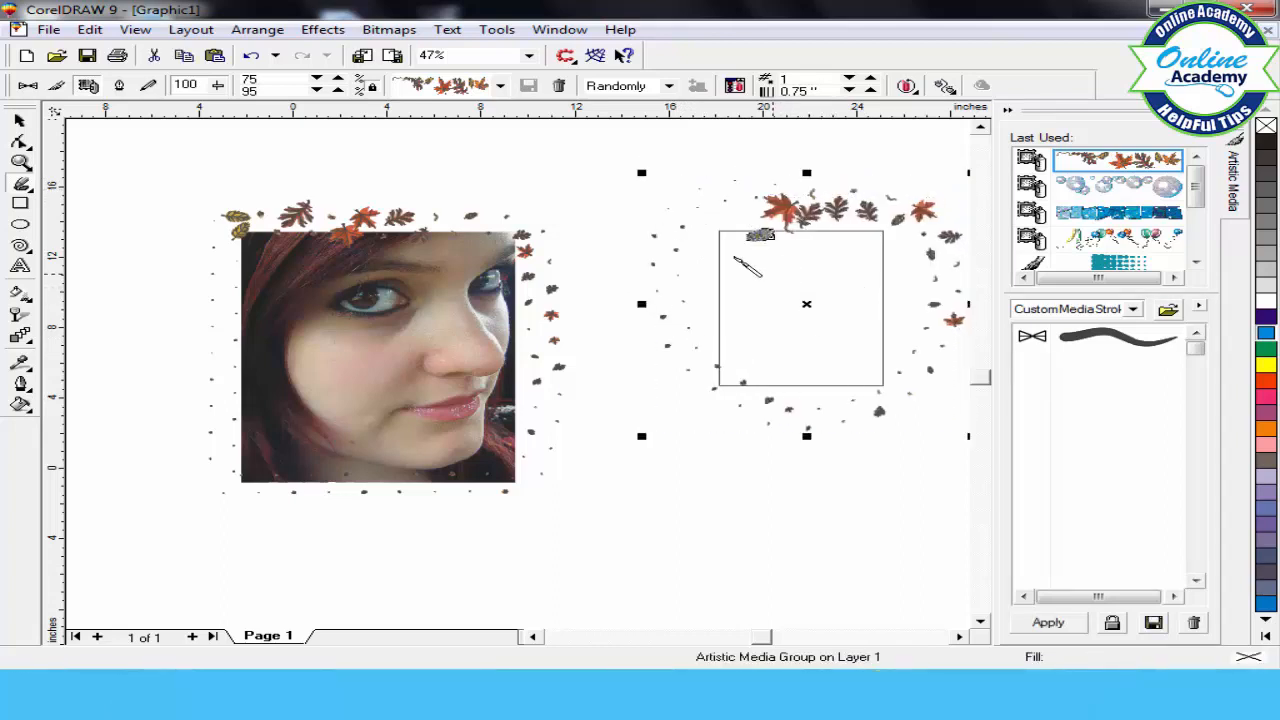
Try the bead pattern on the loop around the rectangle, return it to autumn leaves, and delete the loop
click(499, 86)
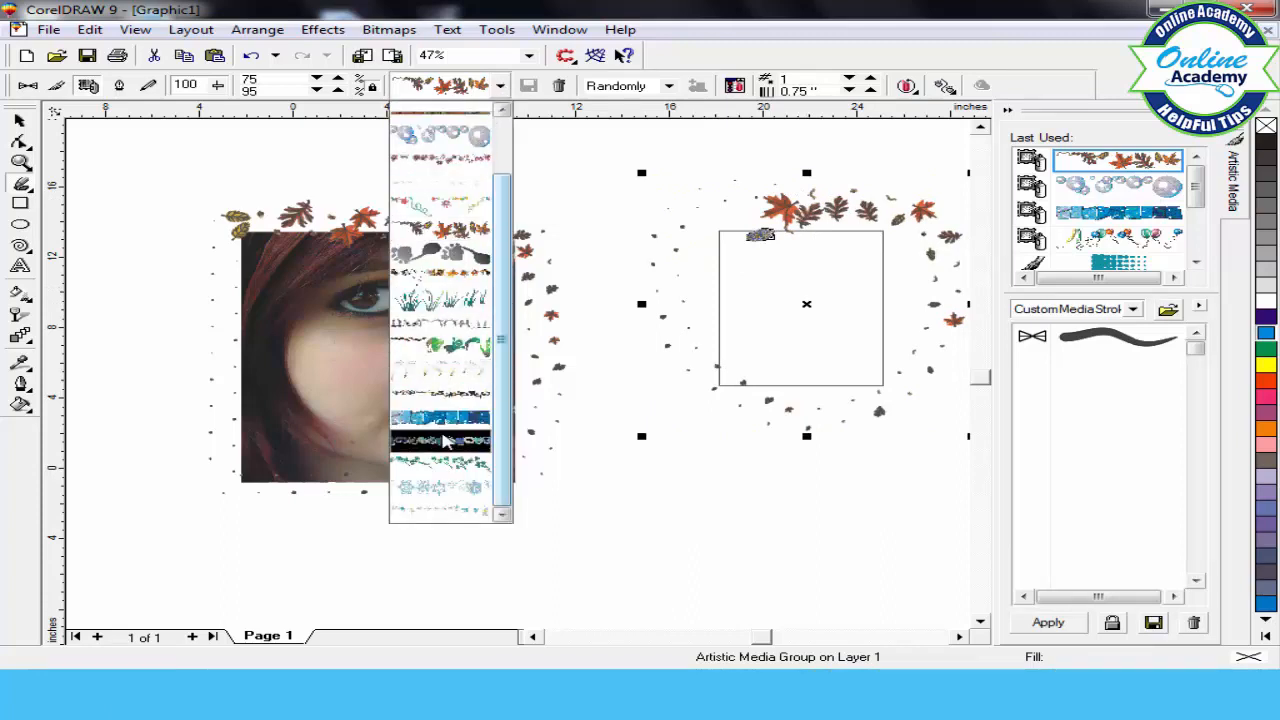
click(446, 440)
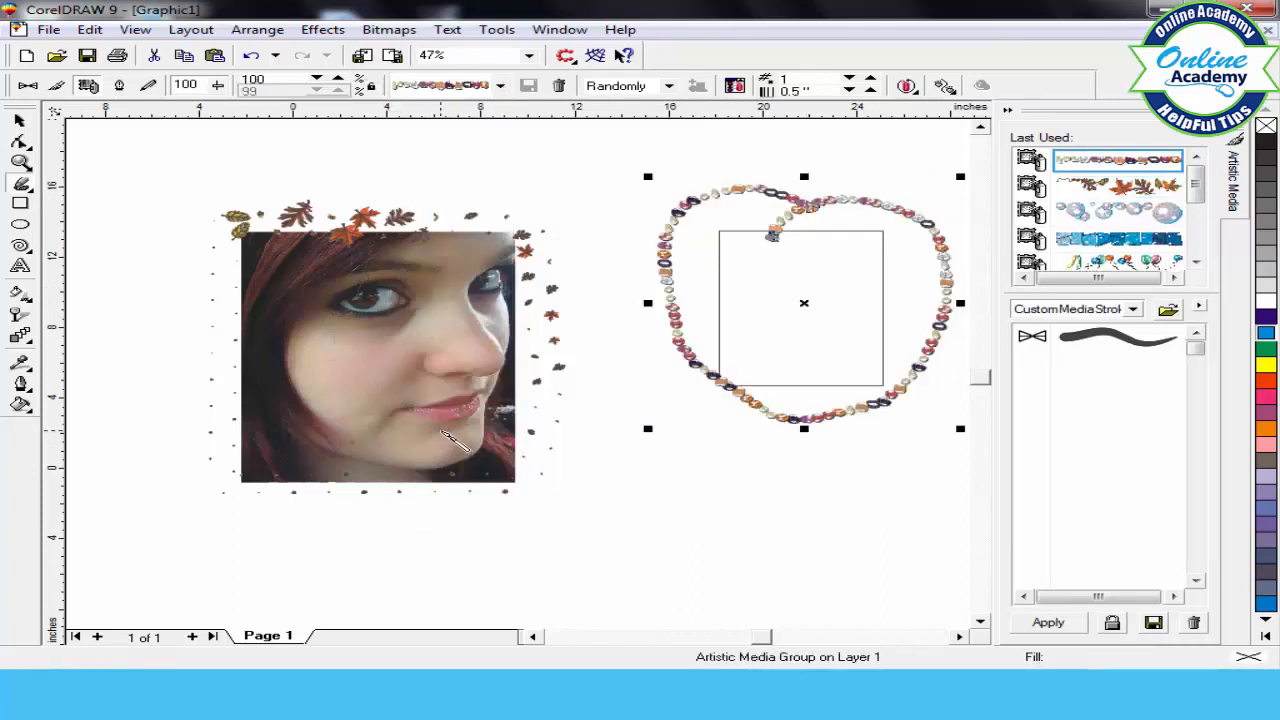
click(499, 86)
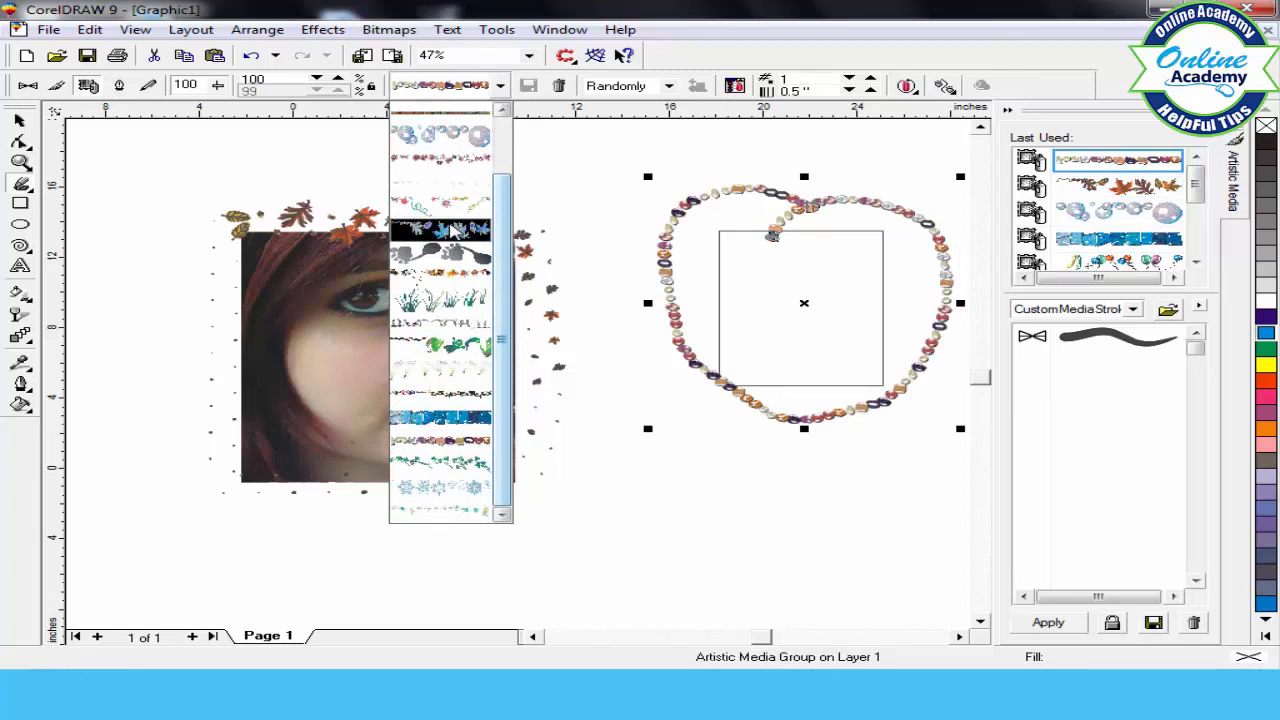
click(452, 230)
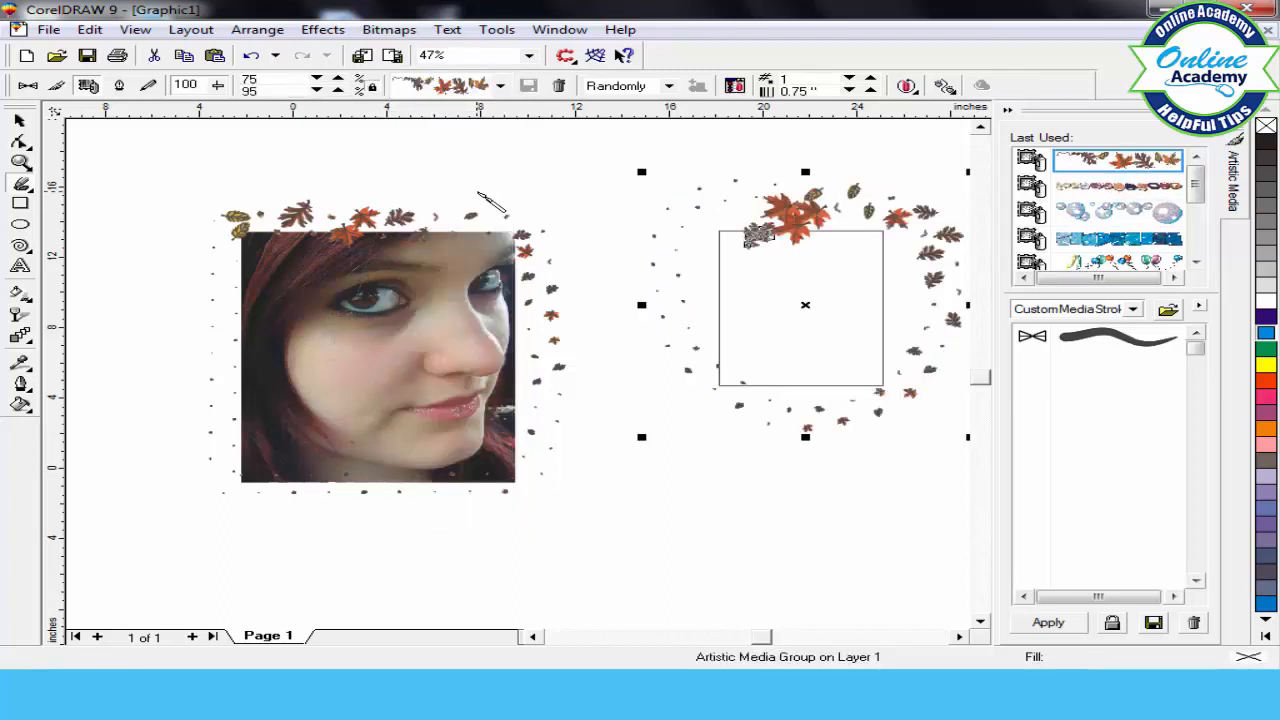
key(Delete)
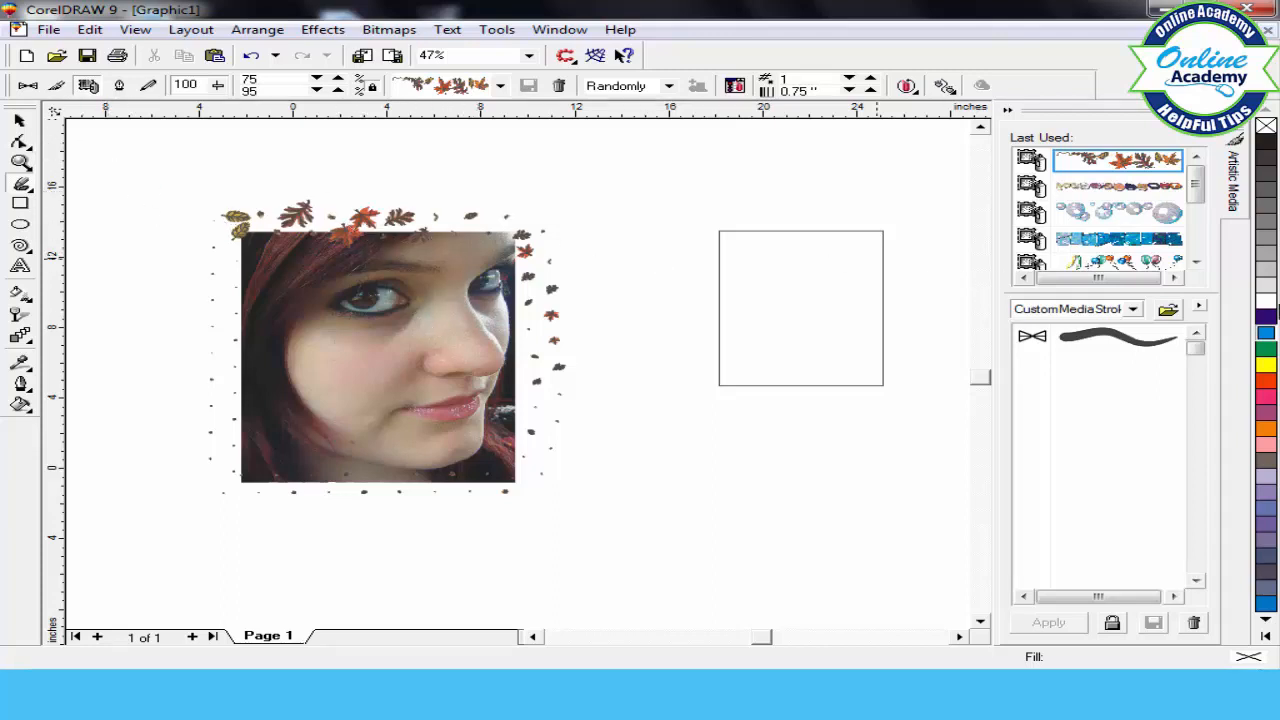
Try a plain tapered preset stroke in place of the autumn leaves on the border around the photo
scroll(1123, 342, down, 10)
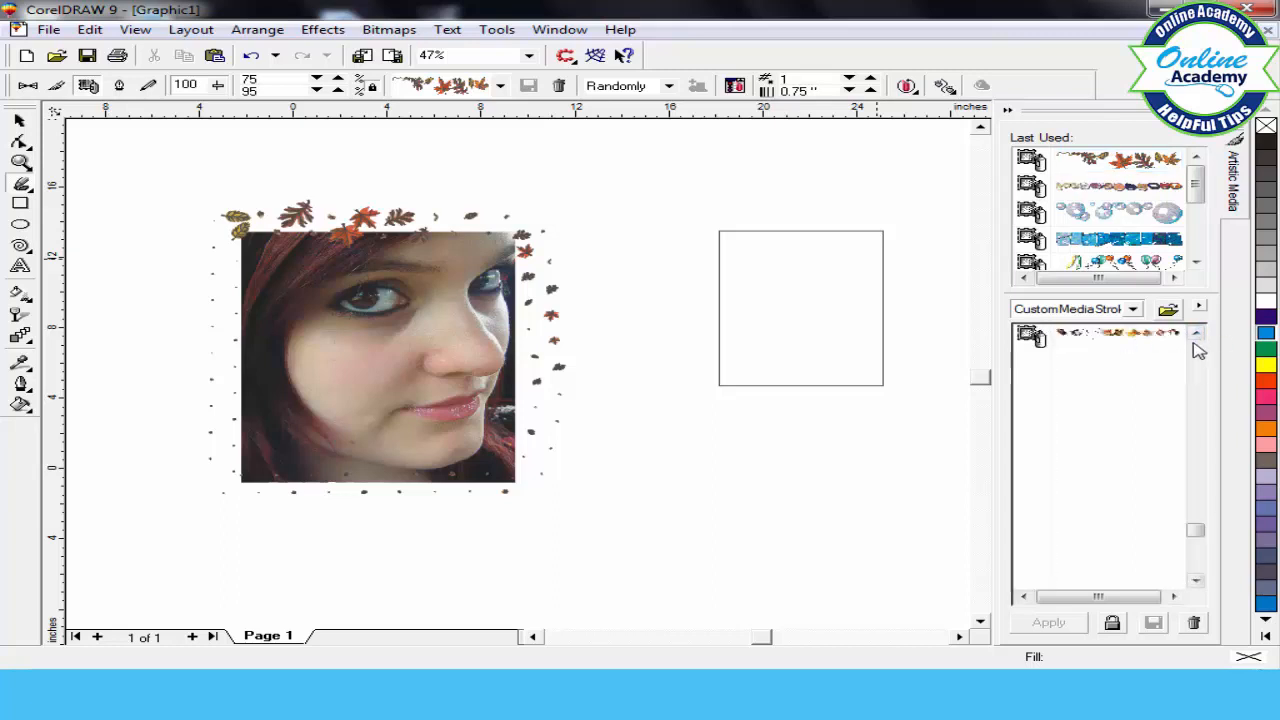
drag(1196, 529, 1205, 355)
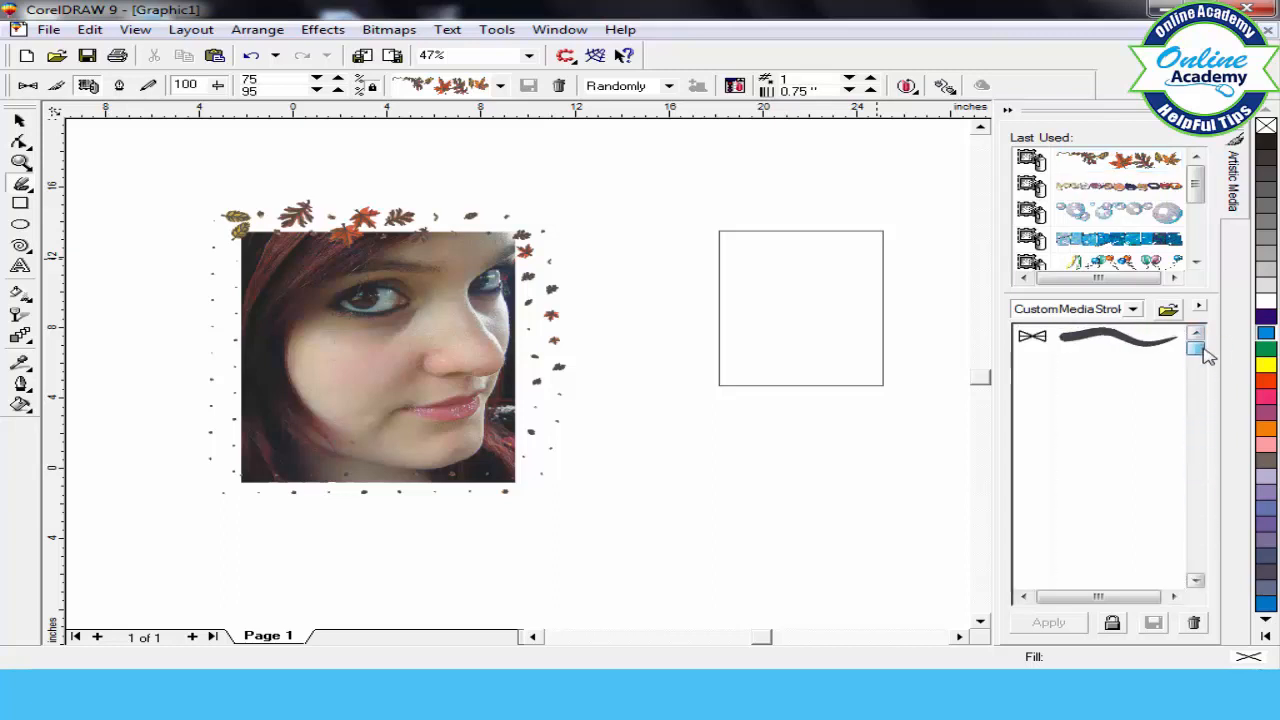
click(1108, 340)
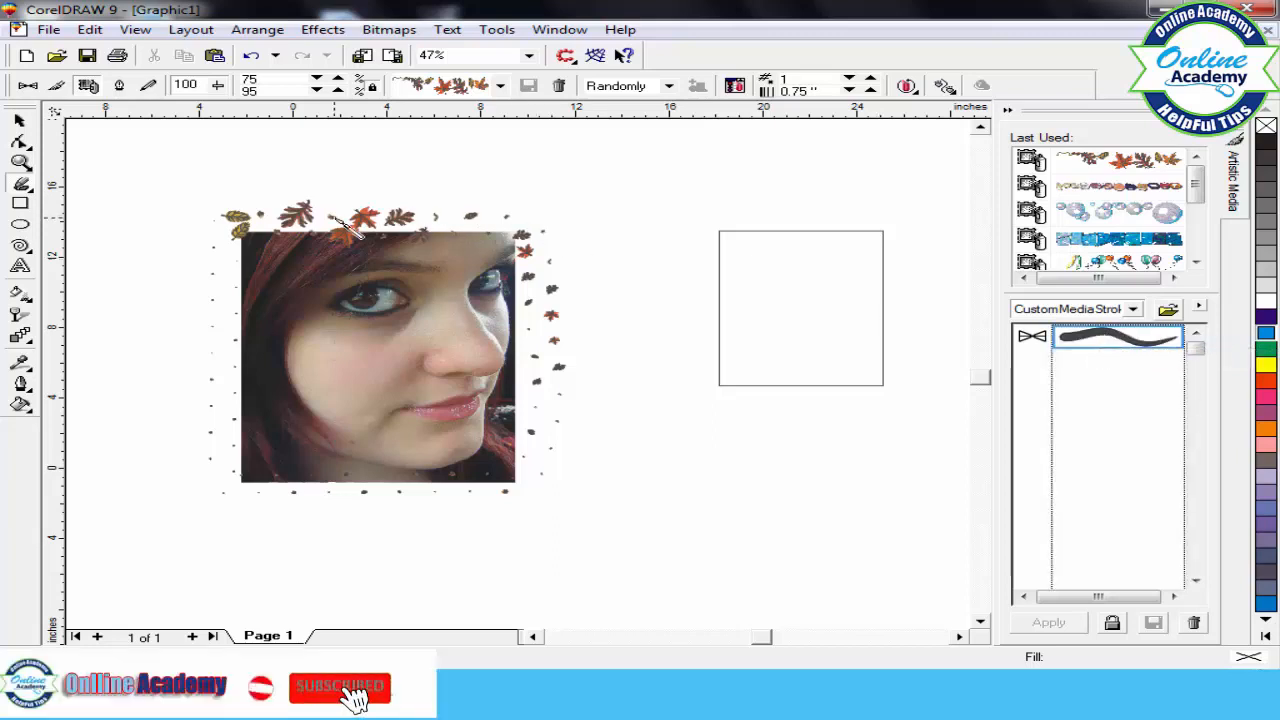
click(408, 218)
click(20, 121)
click(368, 226)
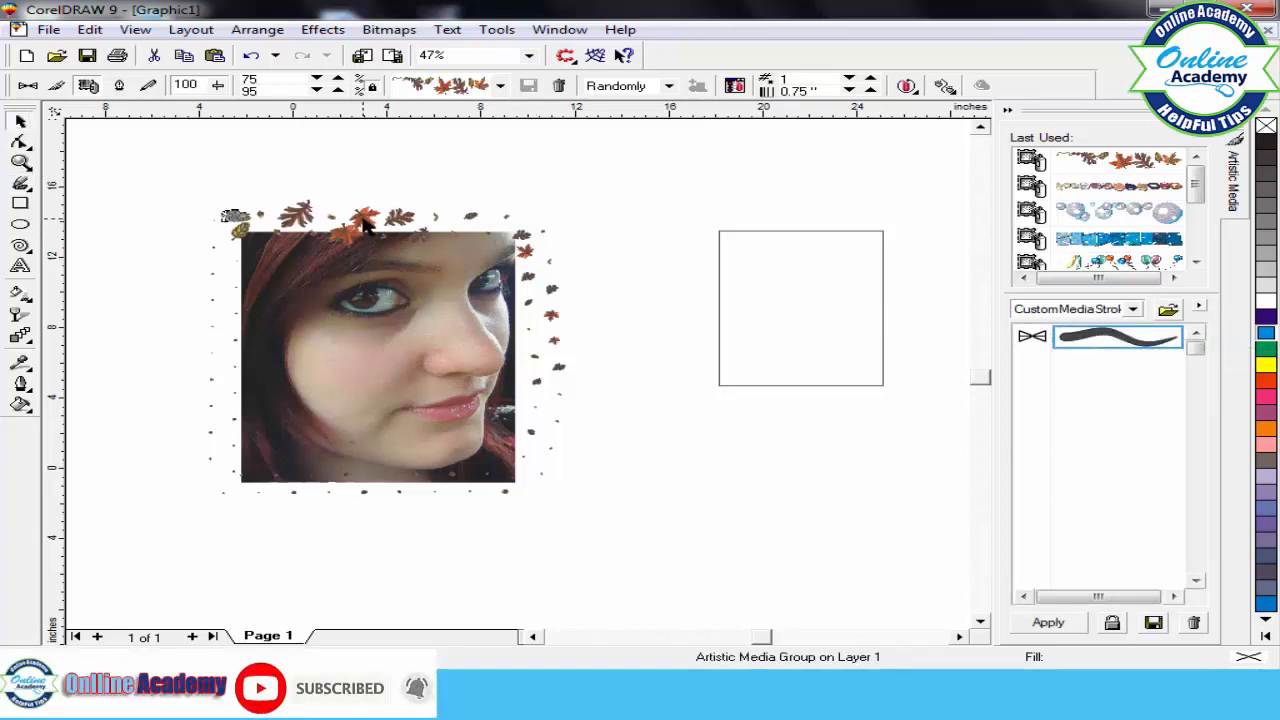
click(1130, 340)
Try the a1, blue arrow and watercolor2 brush strokes on the border around the photo
scroll(1130, 340, down, 1)
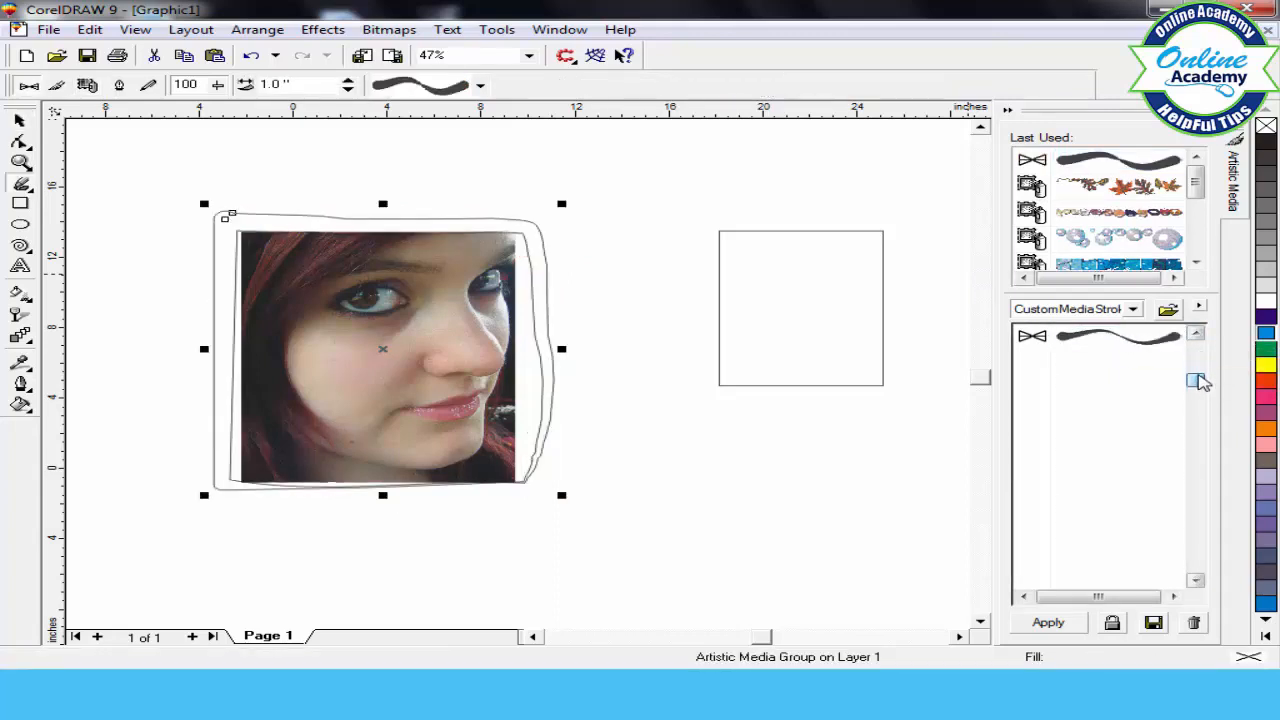
scroll(1195, 428, down, 2)
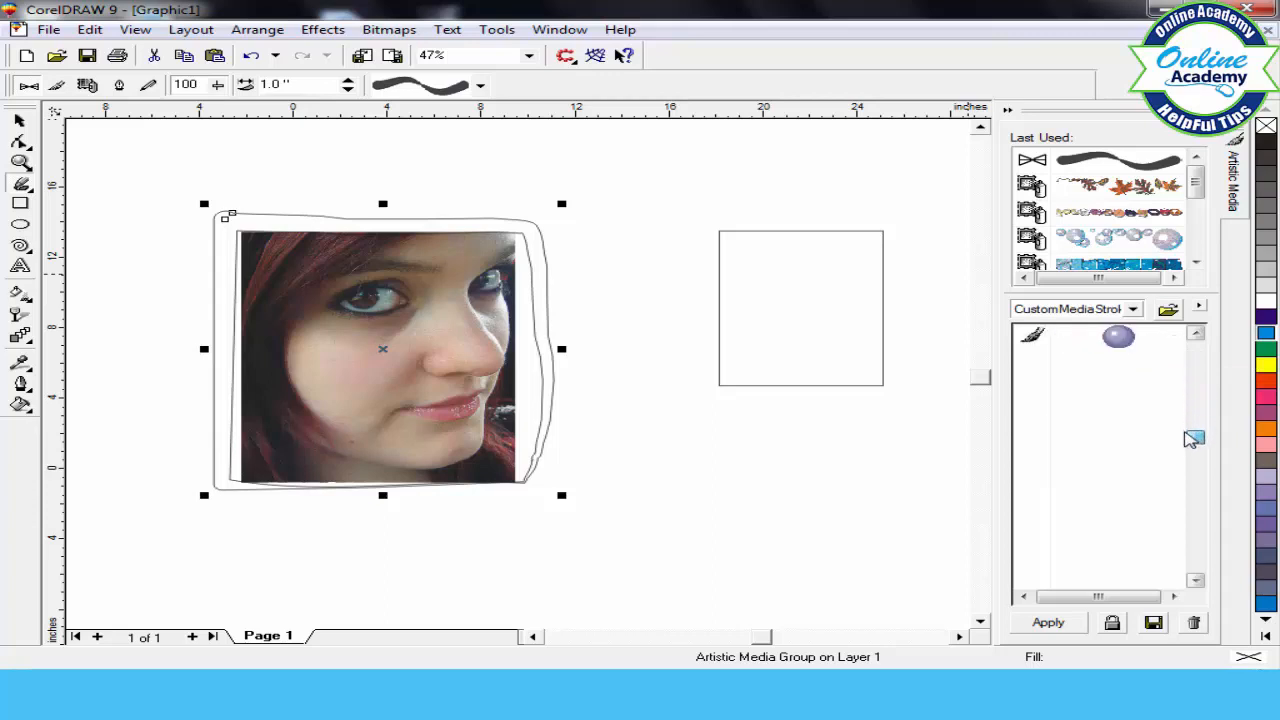
click(1110, 338)
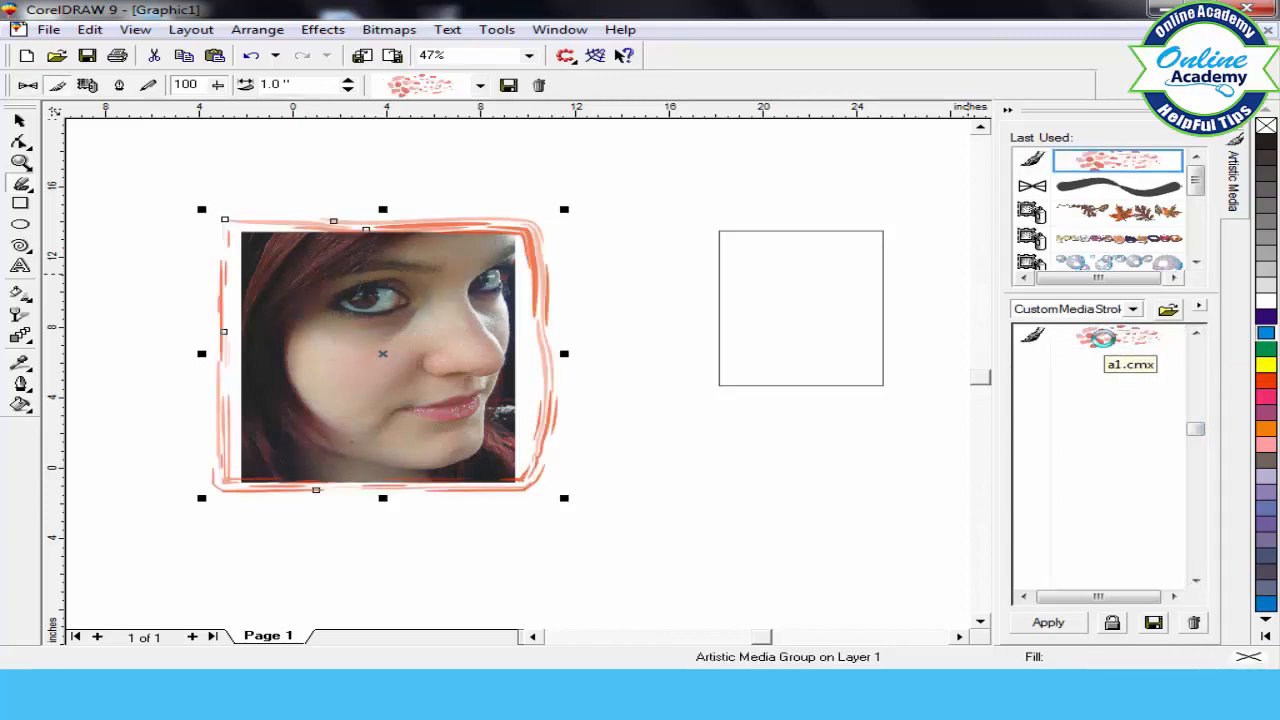
drag(1193, 428, 1196, 432)
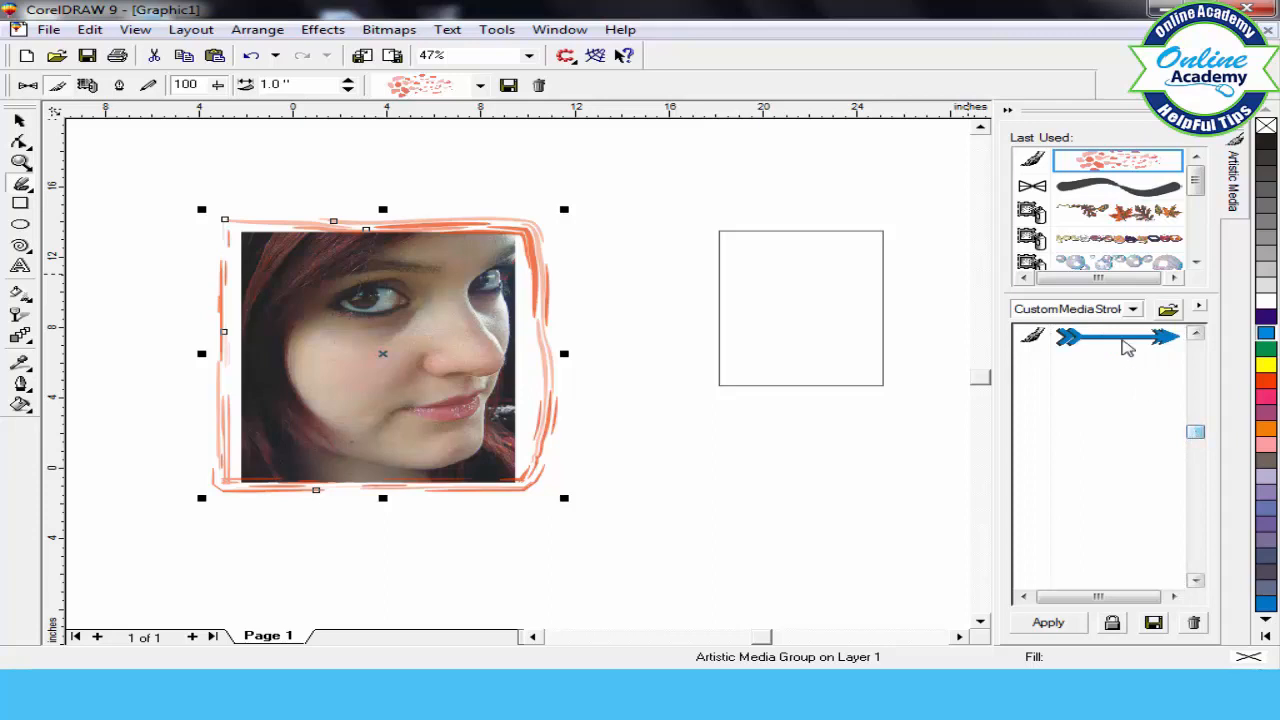
click(1127, 346)
scroll(1120, 345, down, 1)
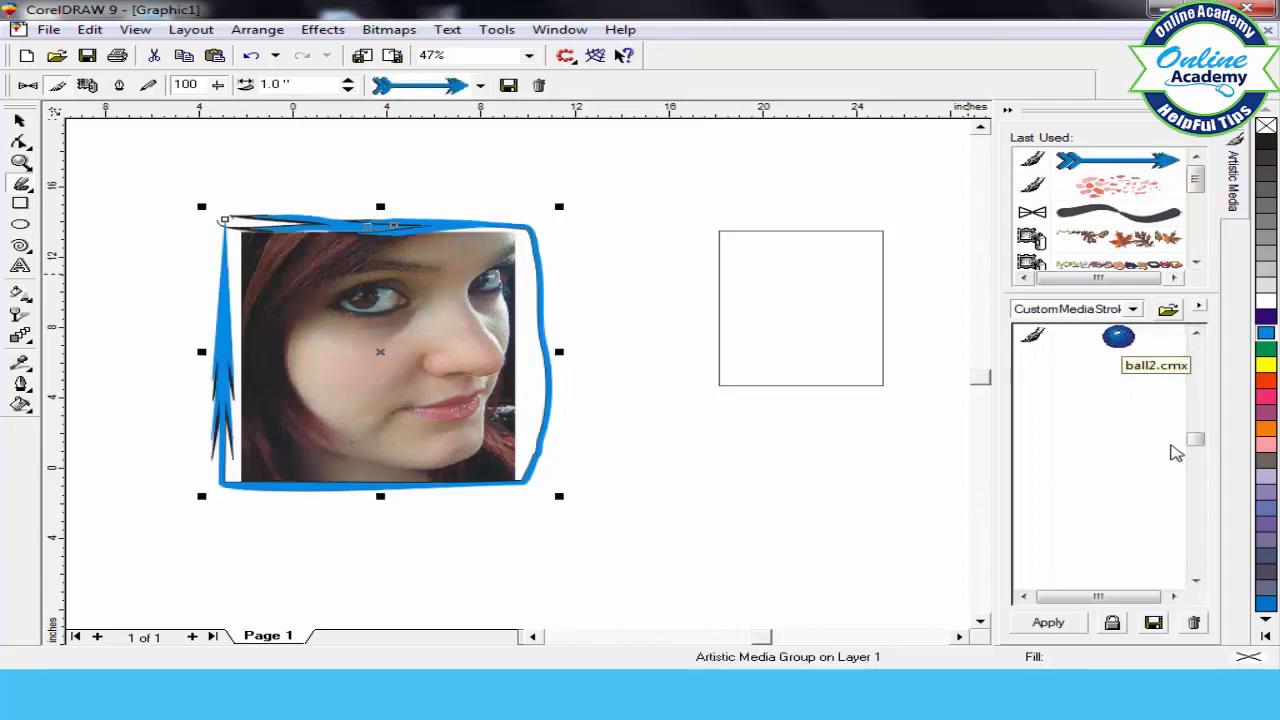
drag(1195, 441, 1199, 492)
click(1122, 342)
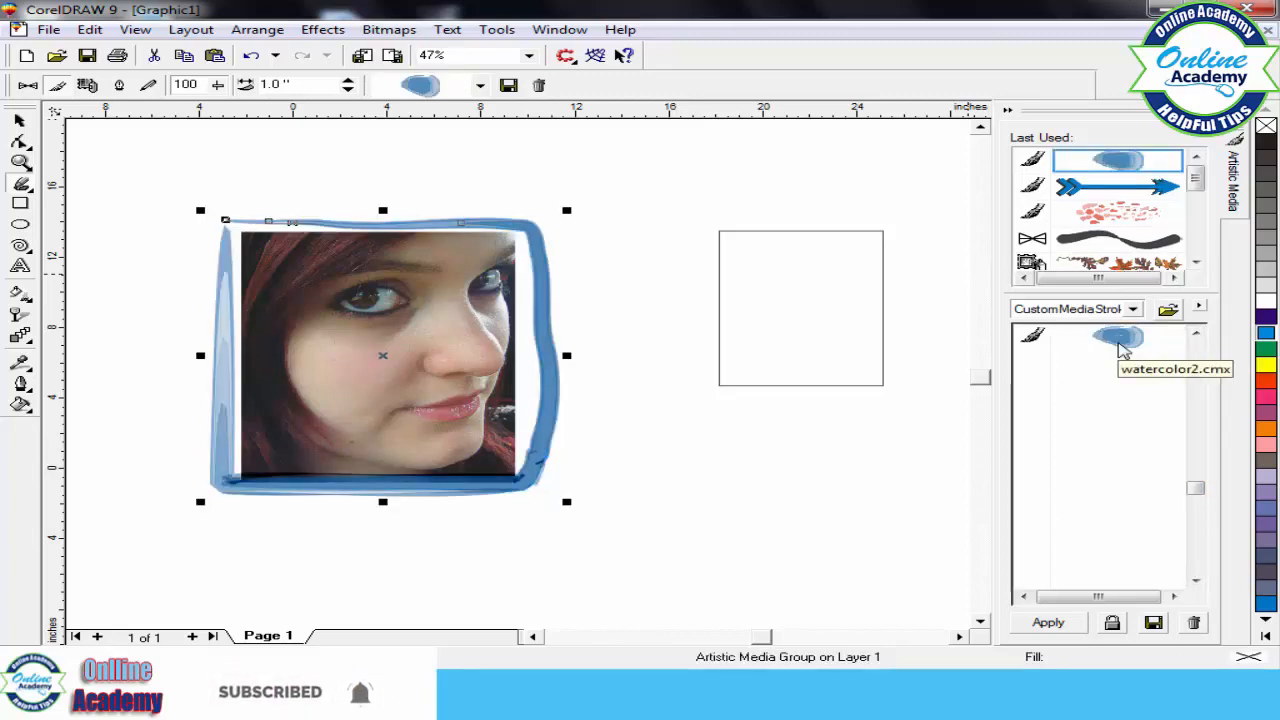
Close the Artistic Media docker and delete both the border around the photo and the empty rectangle
click(323, 29)
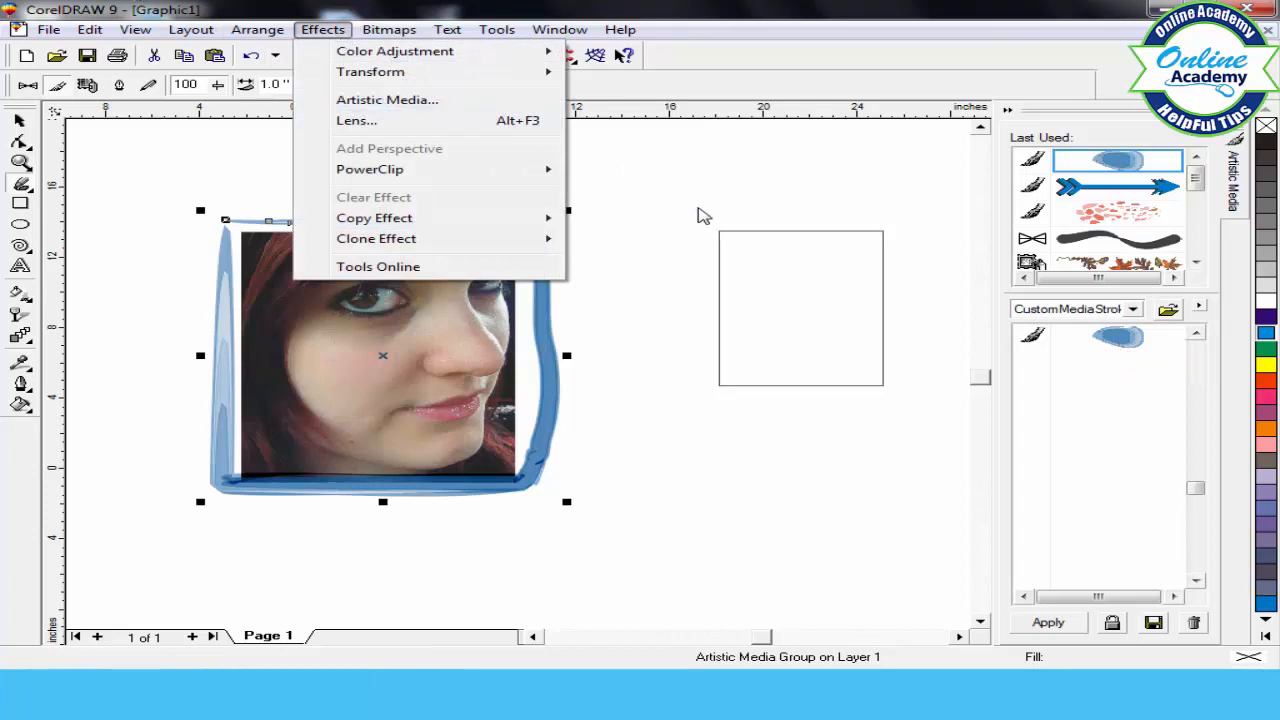
click(703, 215)
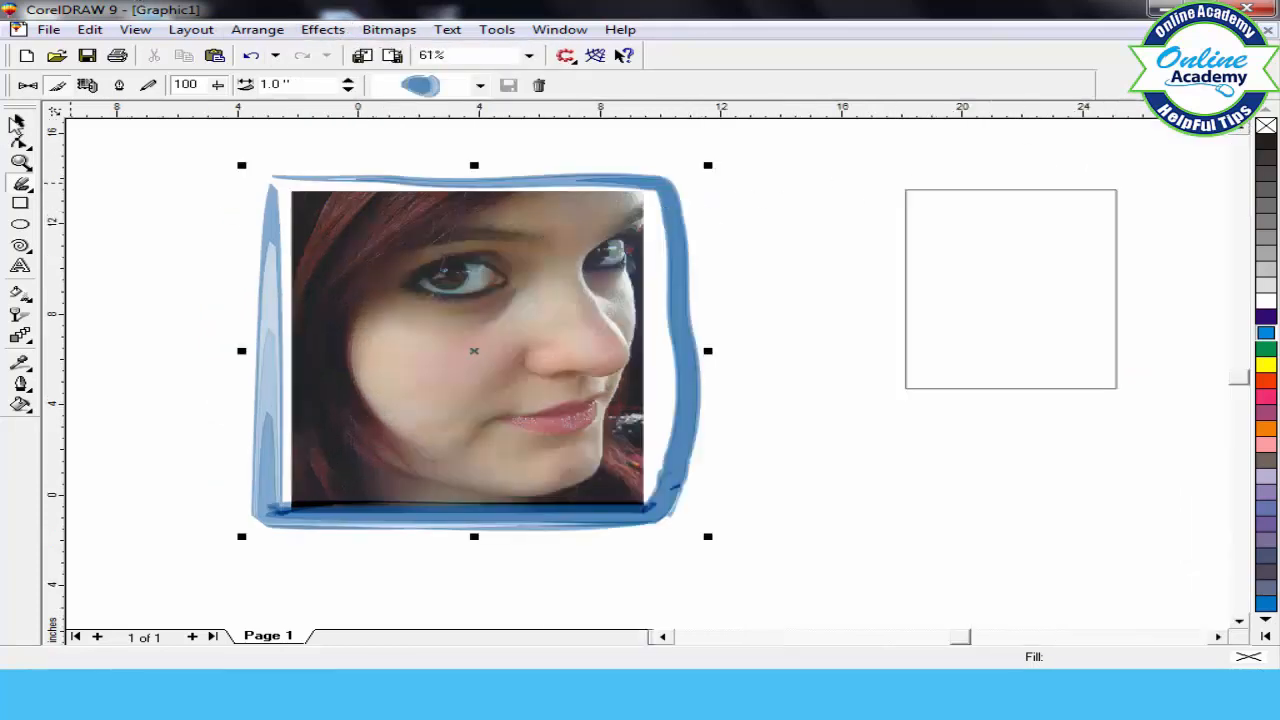
click(18, 122)
click(650, 190)
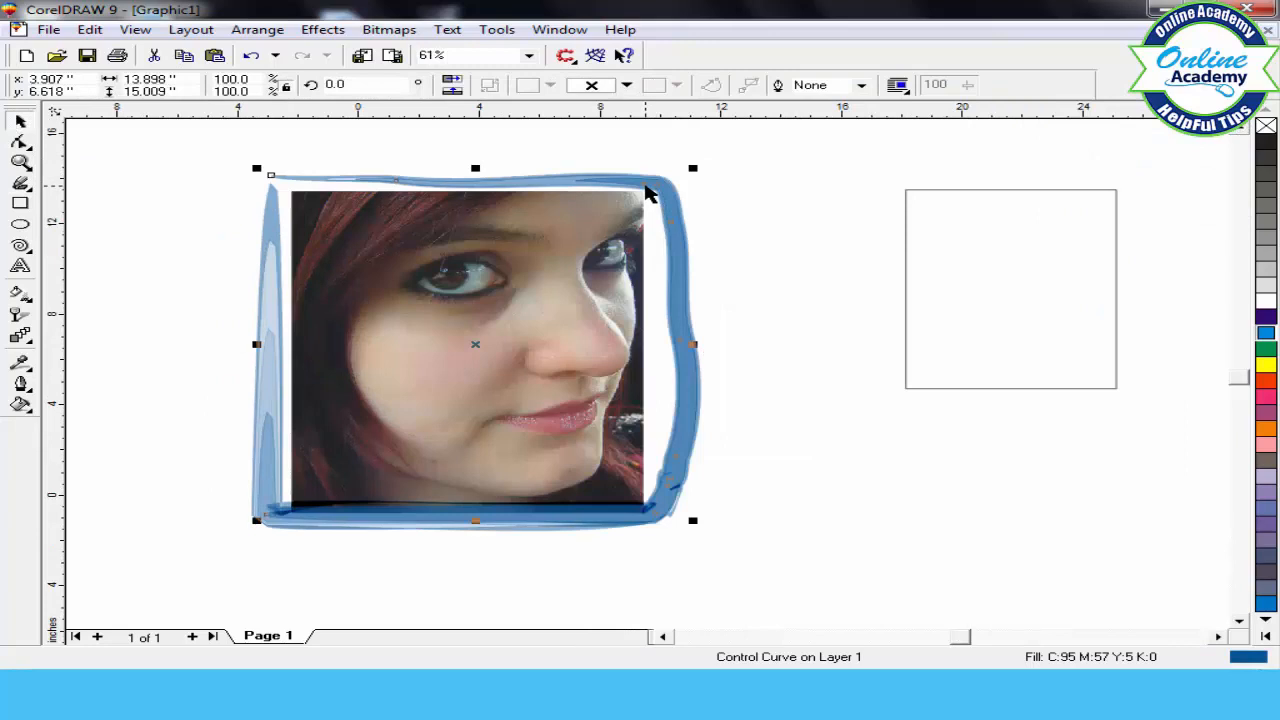
key(Delete)
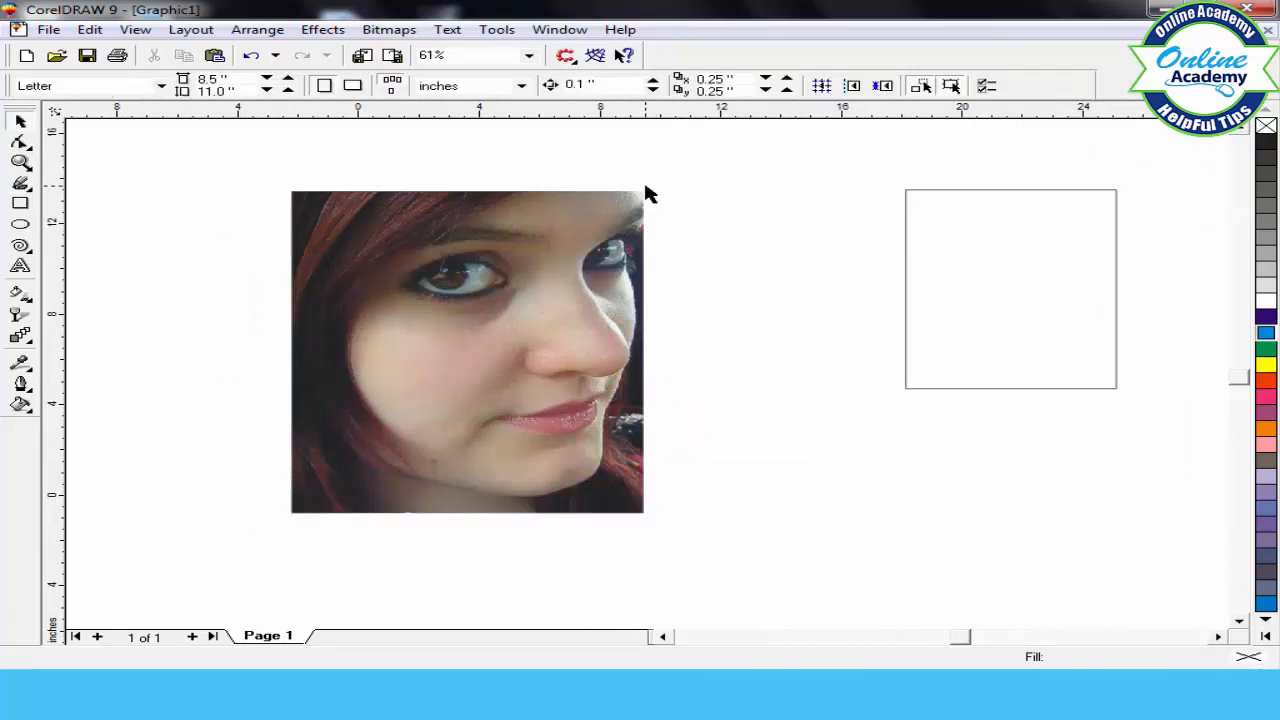
click(981, 220)
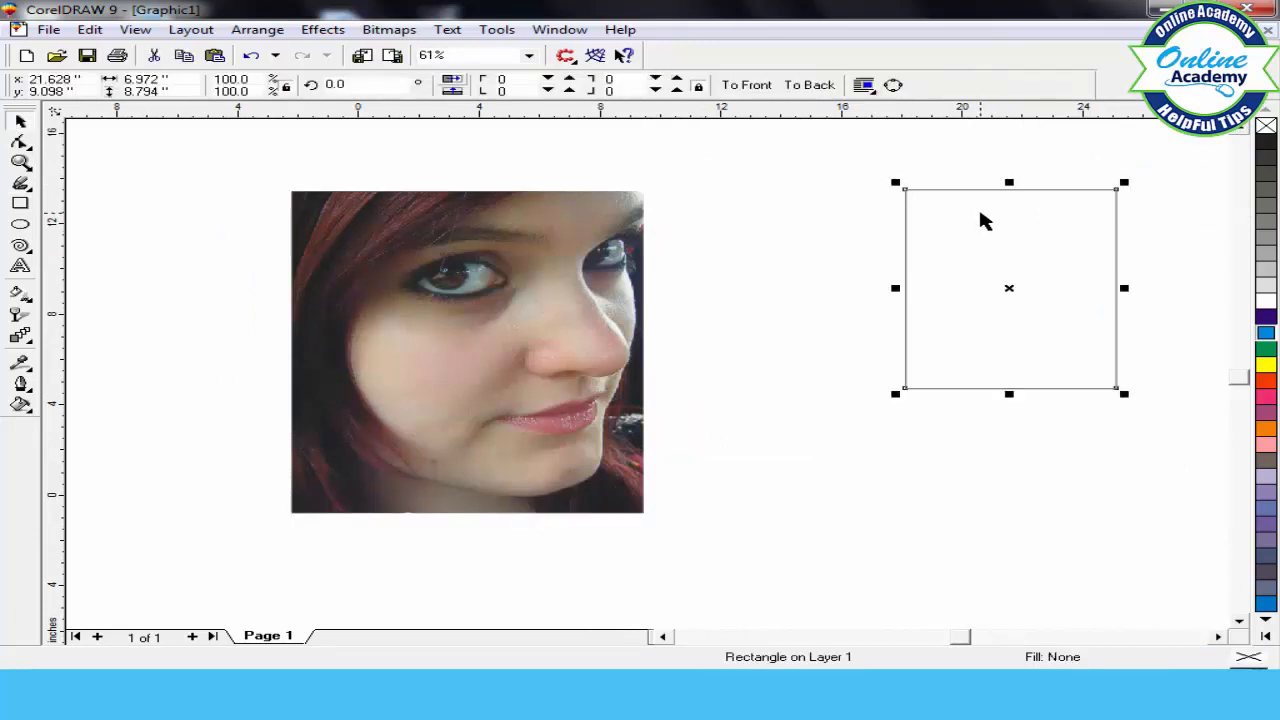
key(Delete)
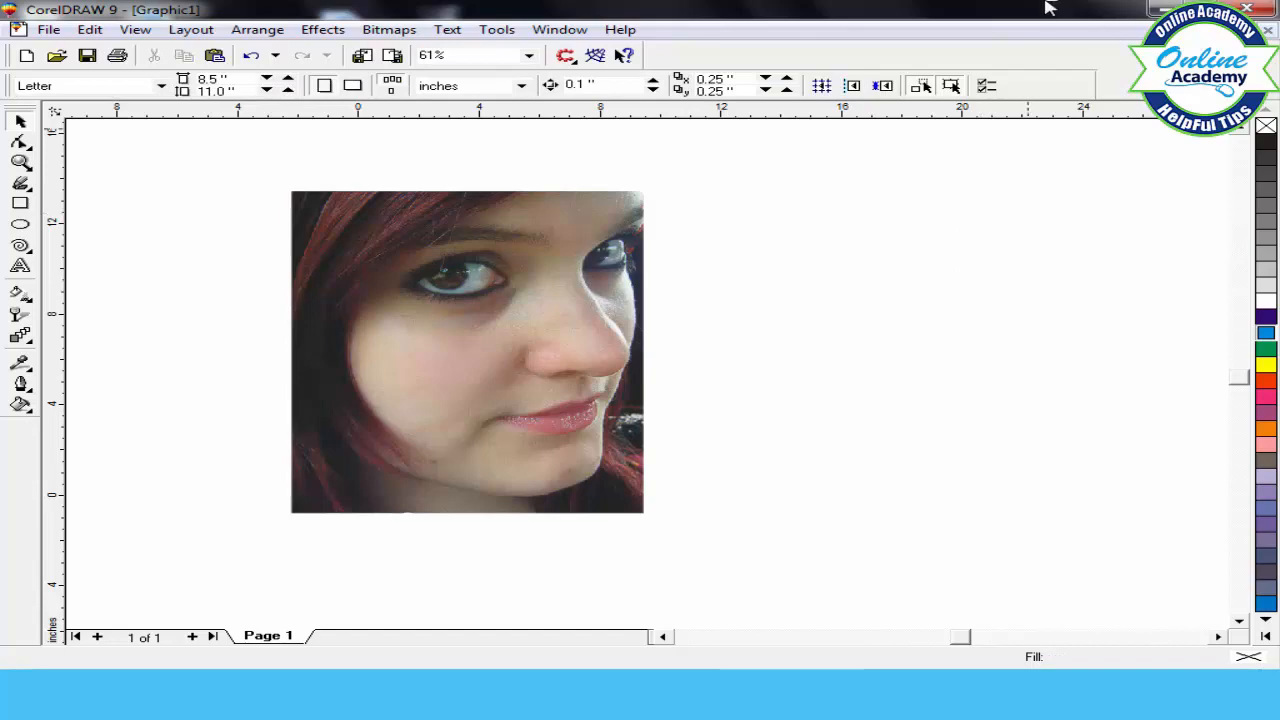
Open the Lens docker and draw a circle about 4.6 inches across around the eye nearest the hair
click(322, 29)
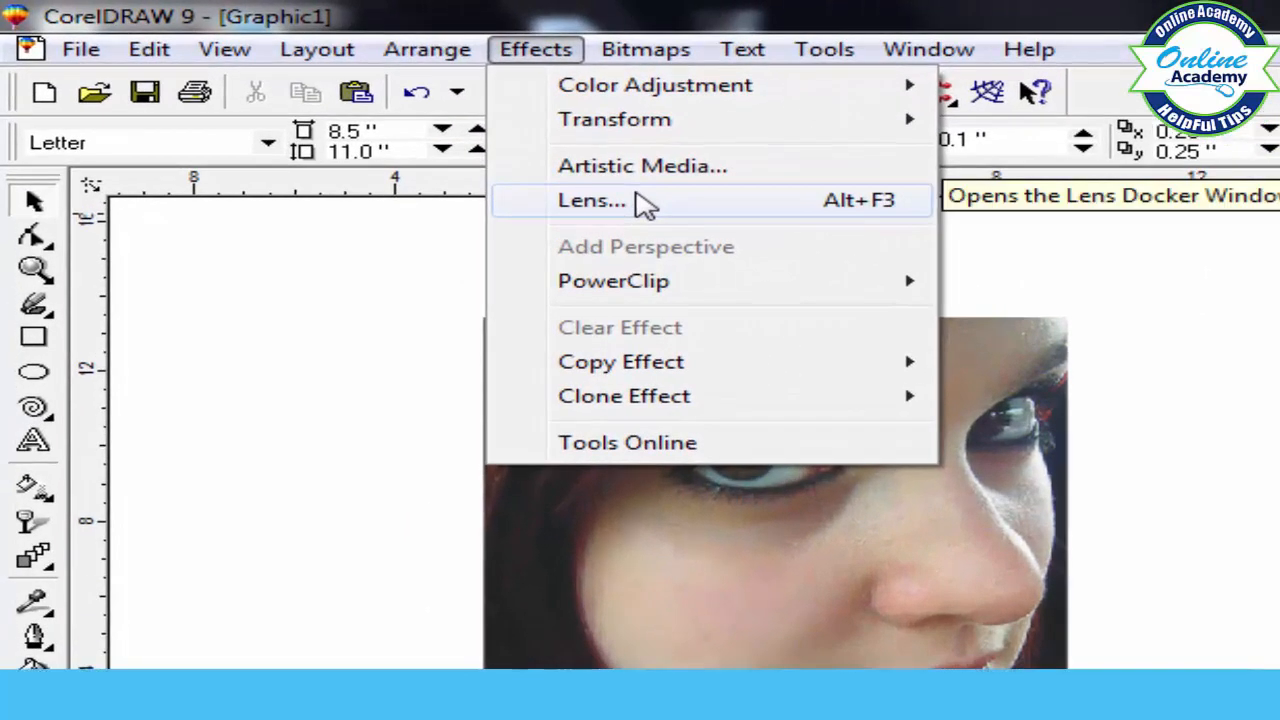
click(645, 212)
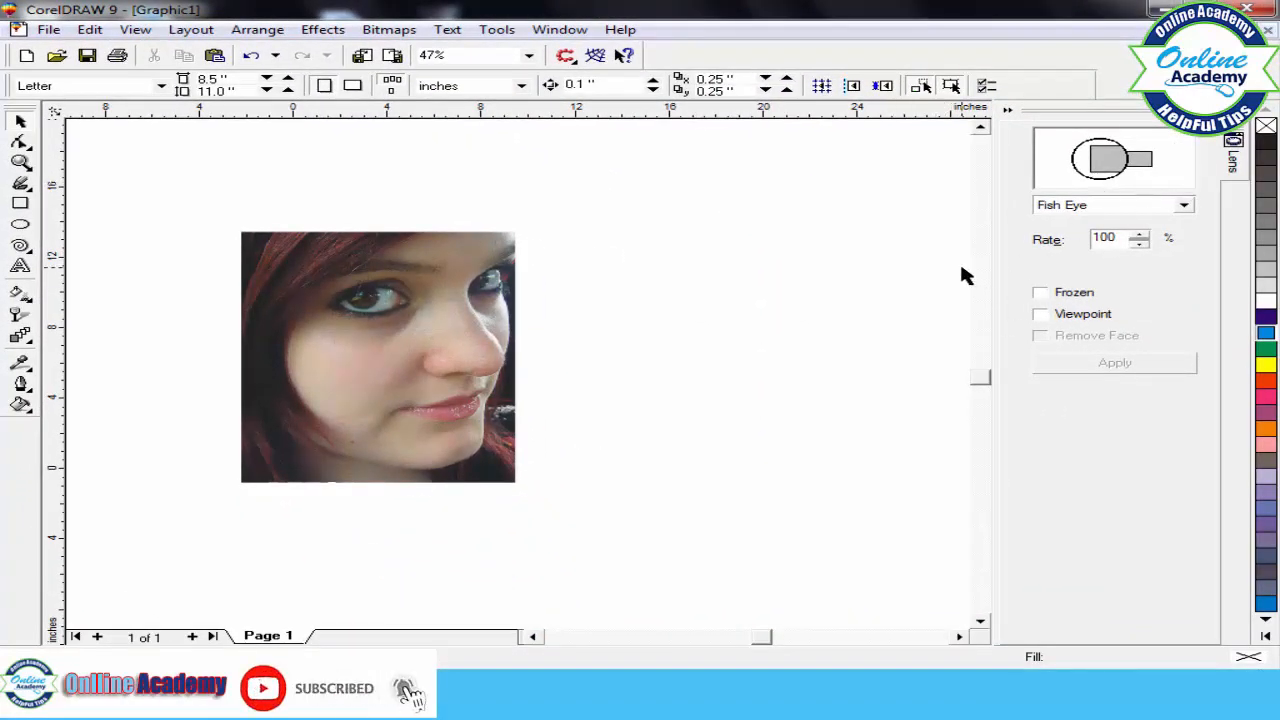
scroll(360, 312, up, 2)
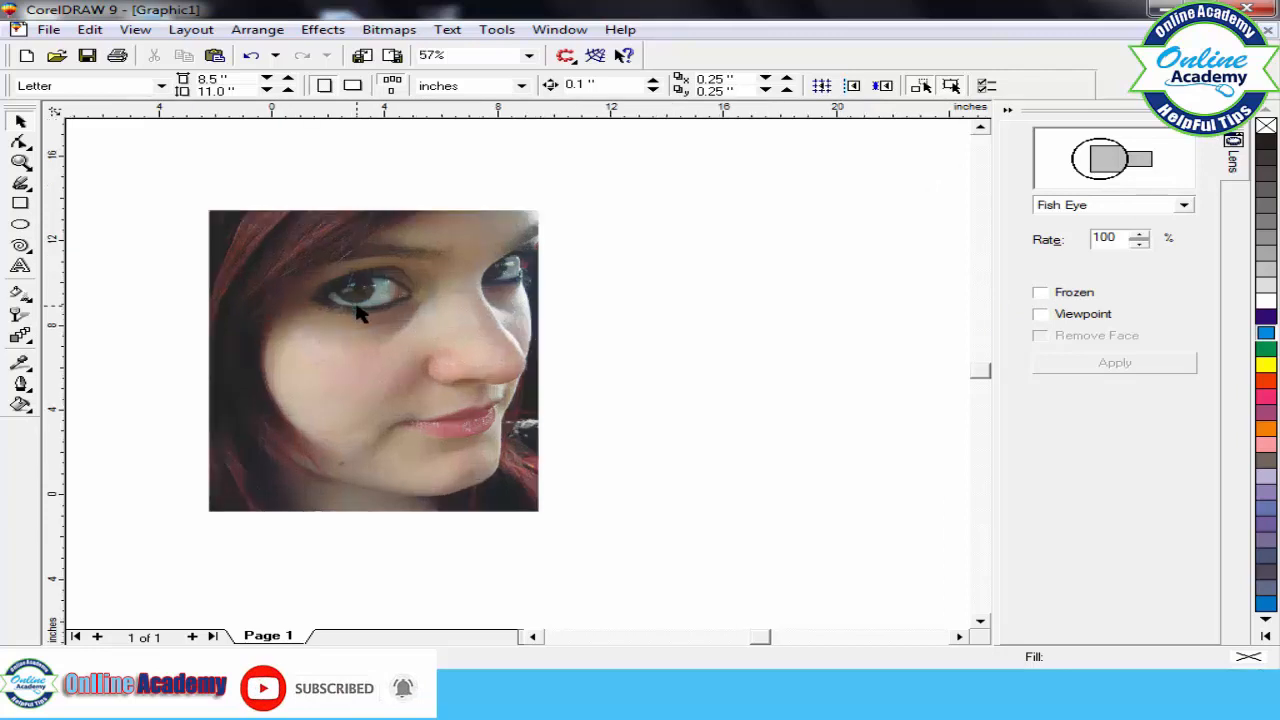
click(20, 222)
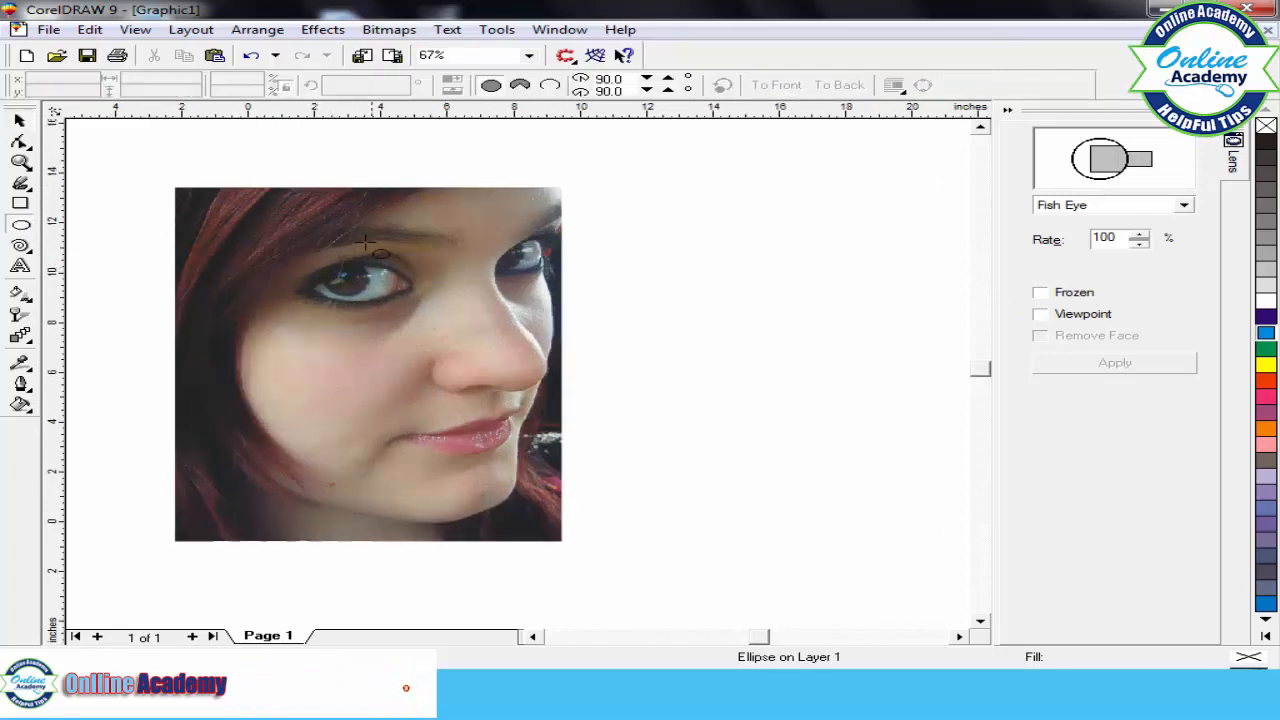
drag(293, 223, 450, 340)
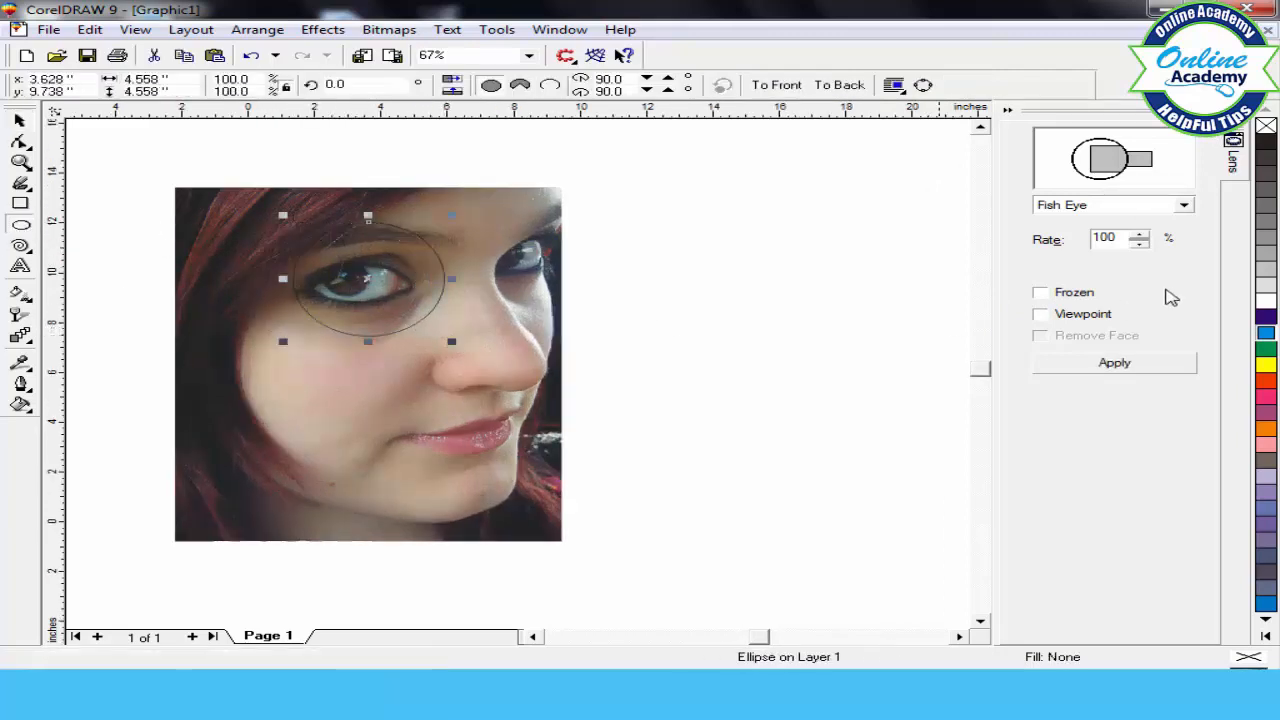
Apply a frozen Brighten lens at 50% to the circle and move it to the blank area beside the photo
click(1183, 204)
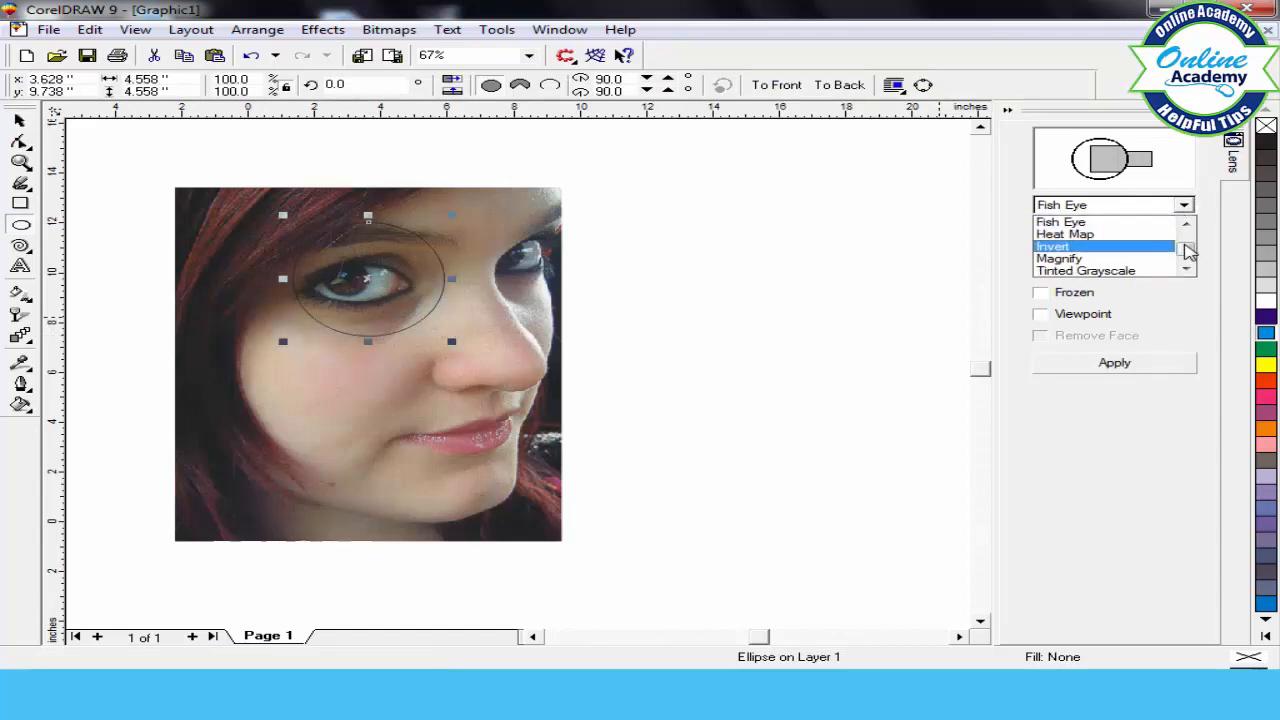
scroll(1188, 240, up, 2)
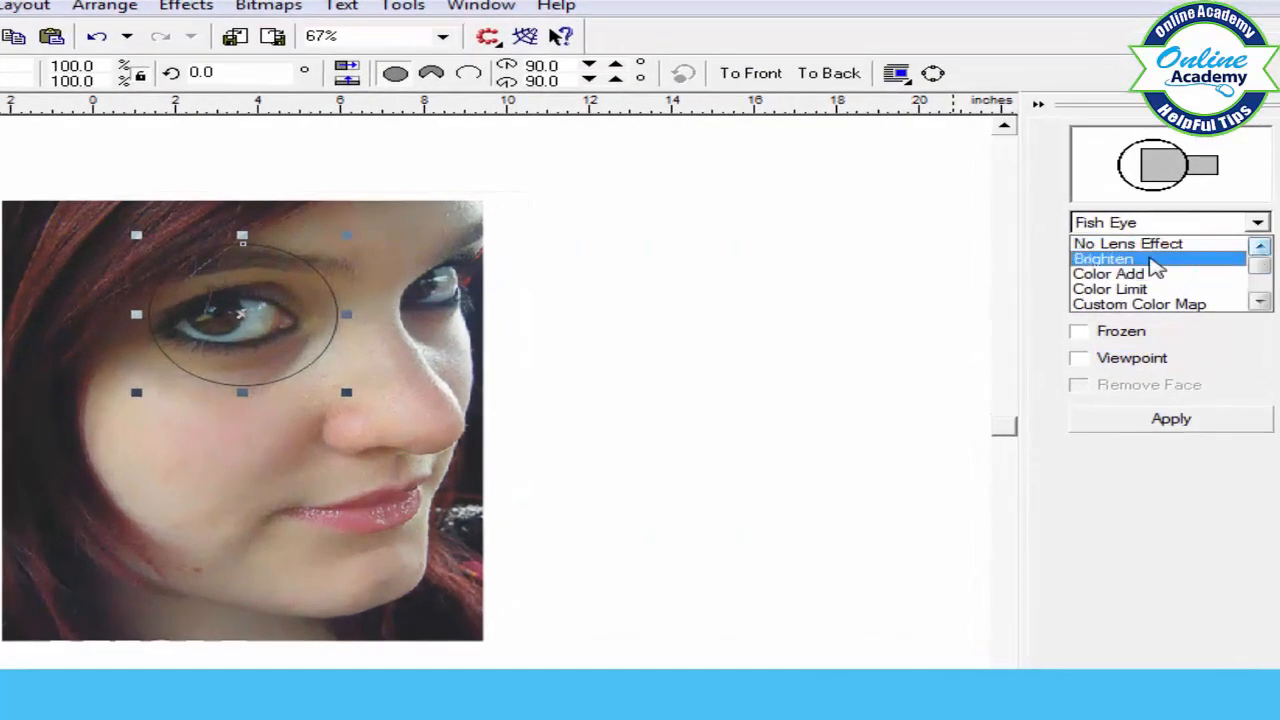
click(1155, 259)
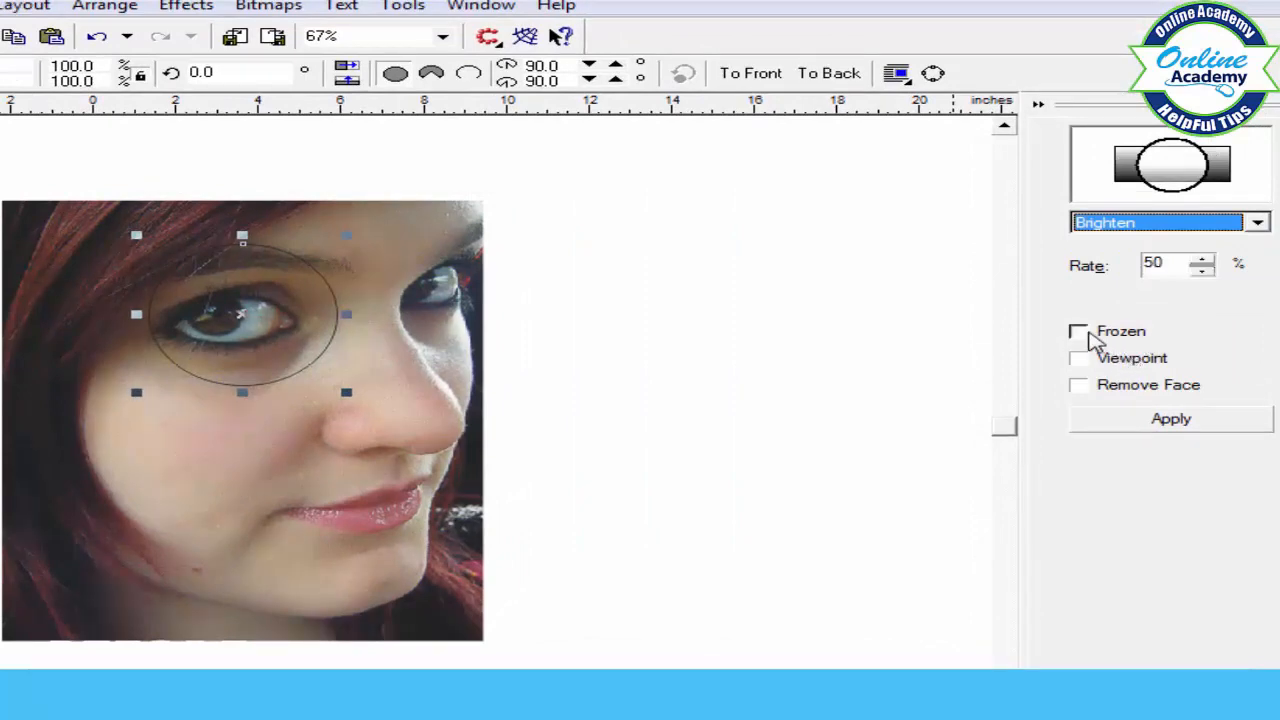
click(1094, 338)
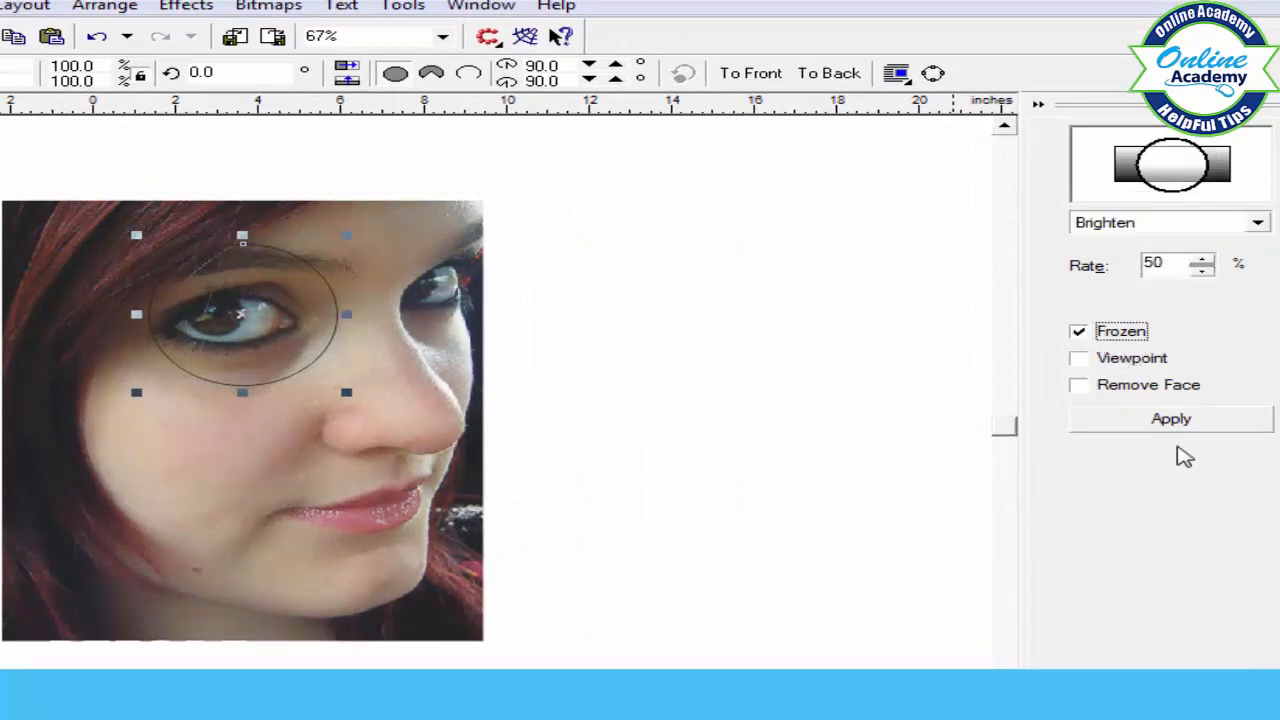
click(1172, 424)
drag(242, 317, 723, 236)
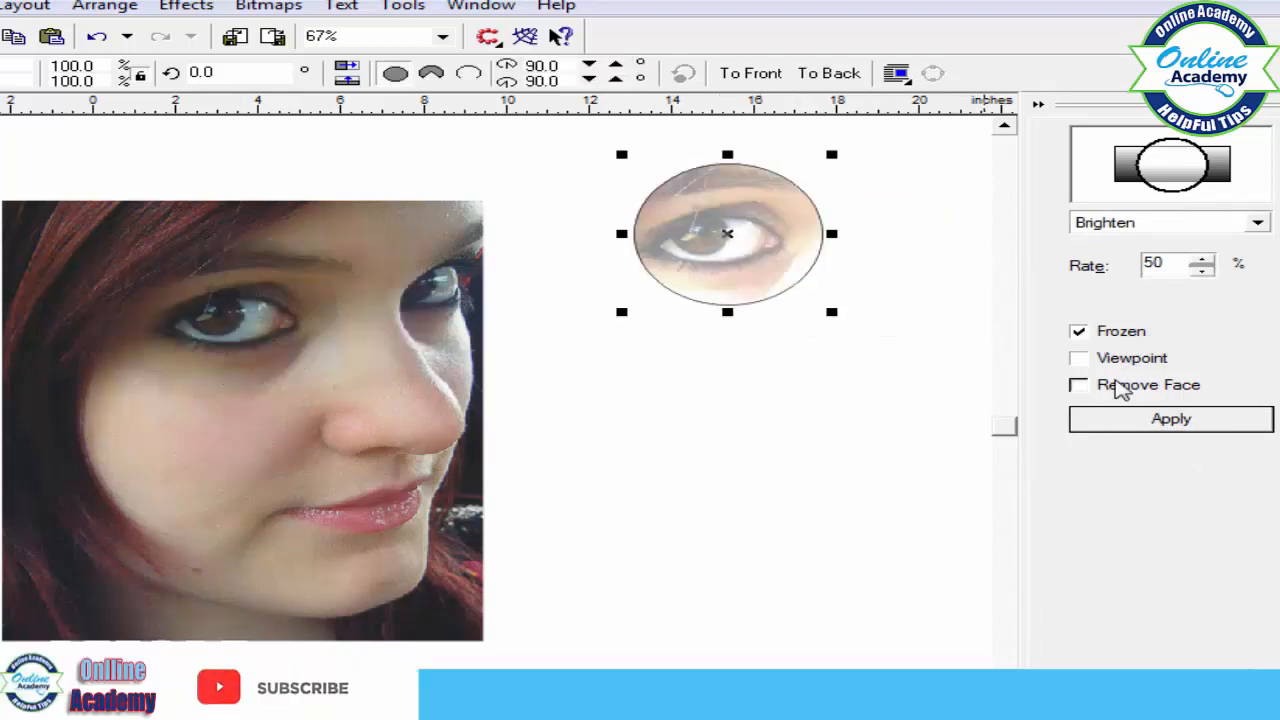
Draw a second ellipse over the same eye, apply a 50% Brighten lens with Viewpoint, and move it below the first lens
drag(130, 235, 334, 396)
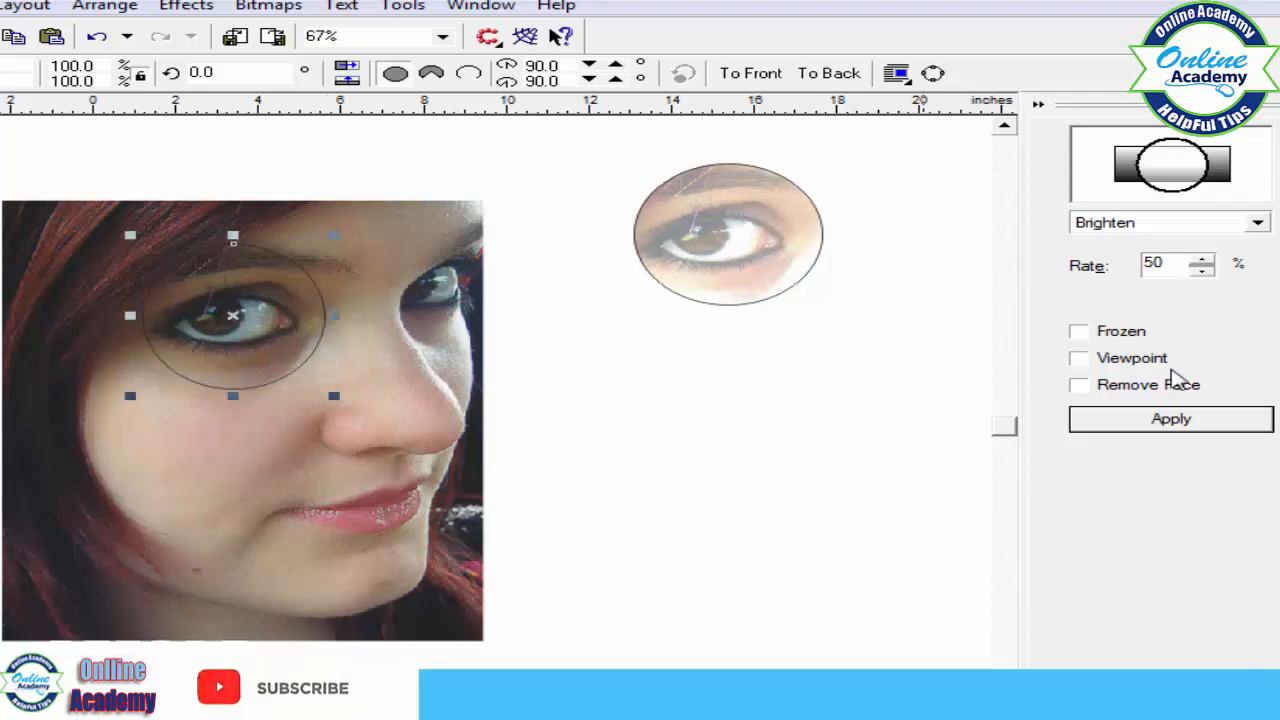
click(1079, 359)
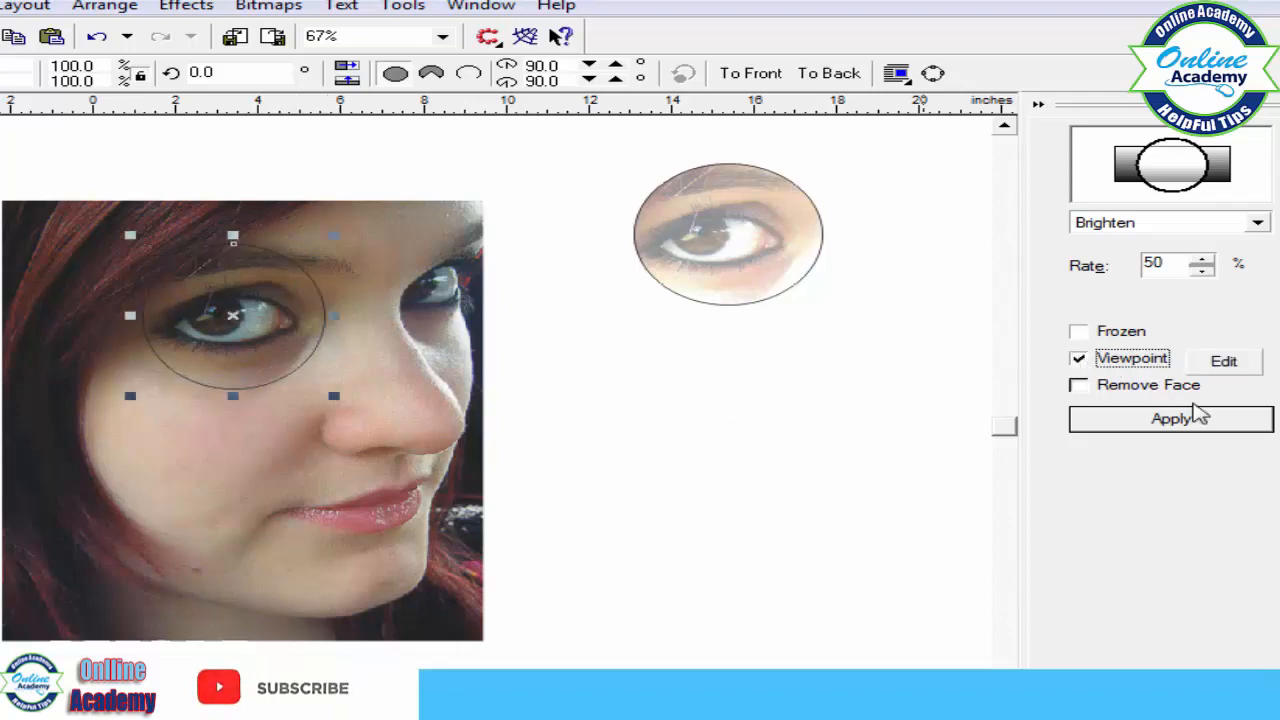
click(1162, 425)
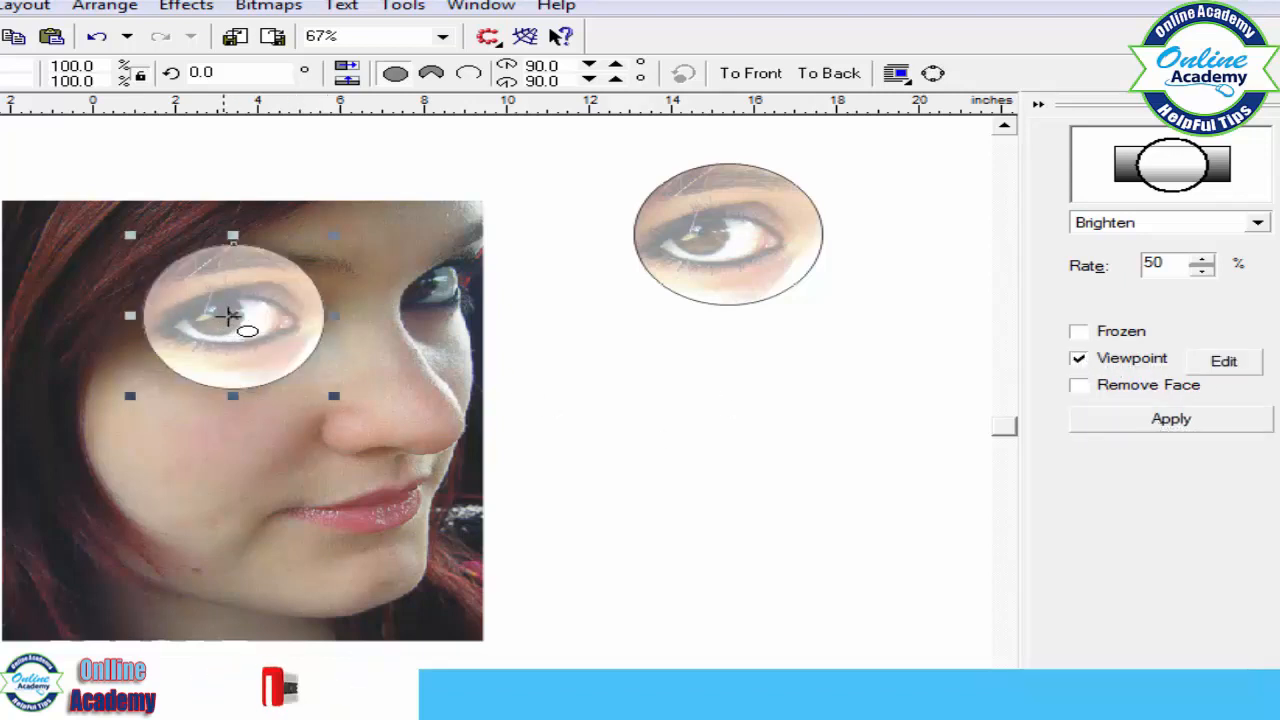
drag(246, 323, 879, 386)
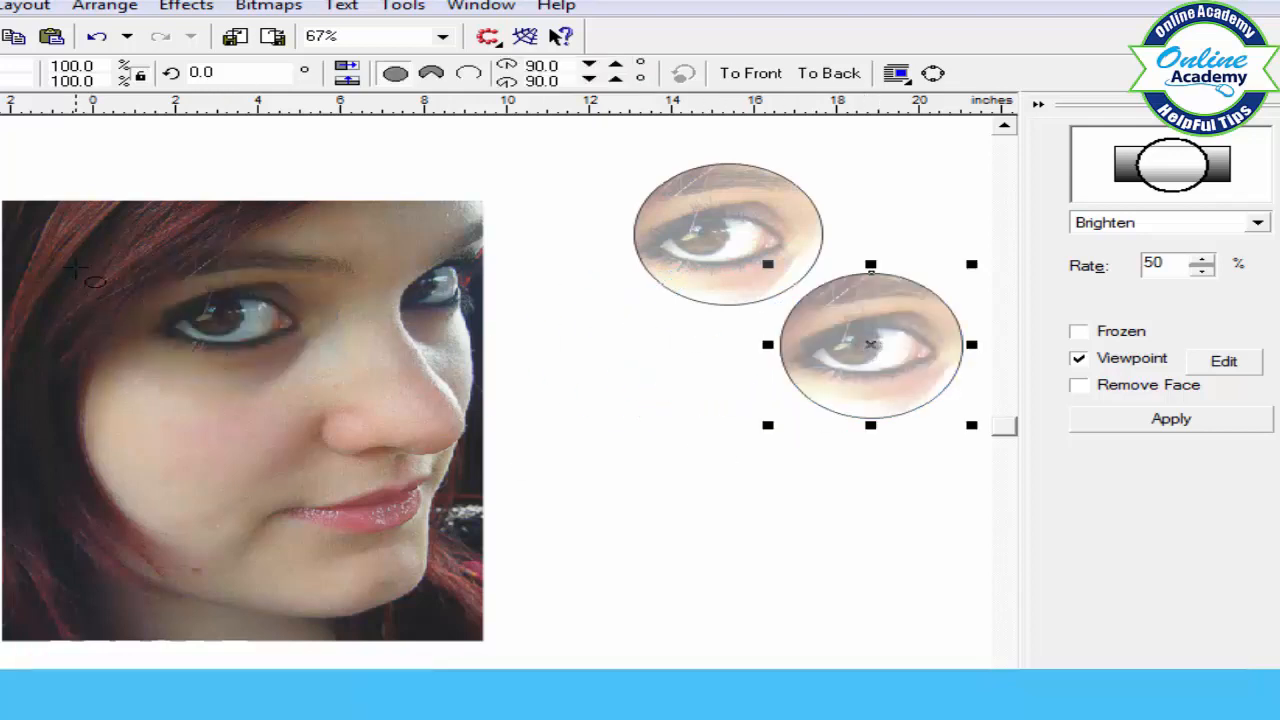
Draw a larger ellipse over the eye and cheek and apply a 50% Brighten lens with Remove Face
key(Escape)
drag(385, 457, 399, 467)
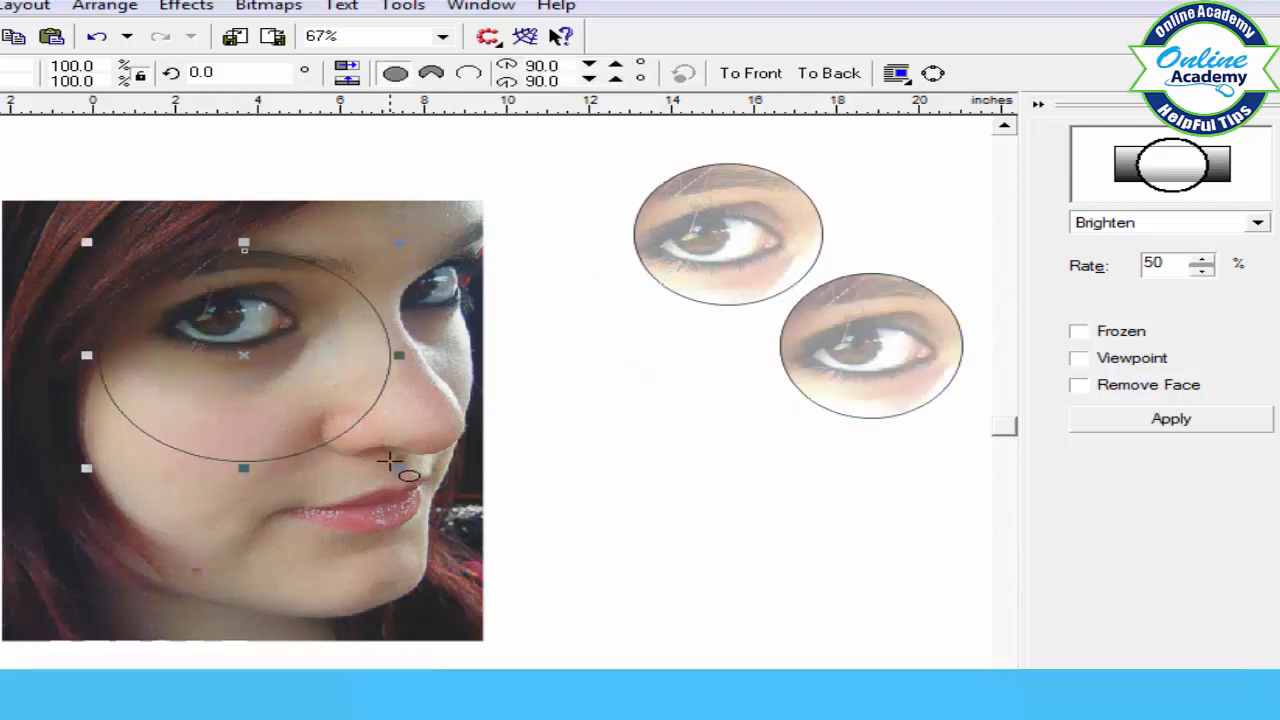
click(1077, 386)
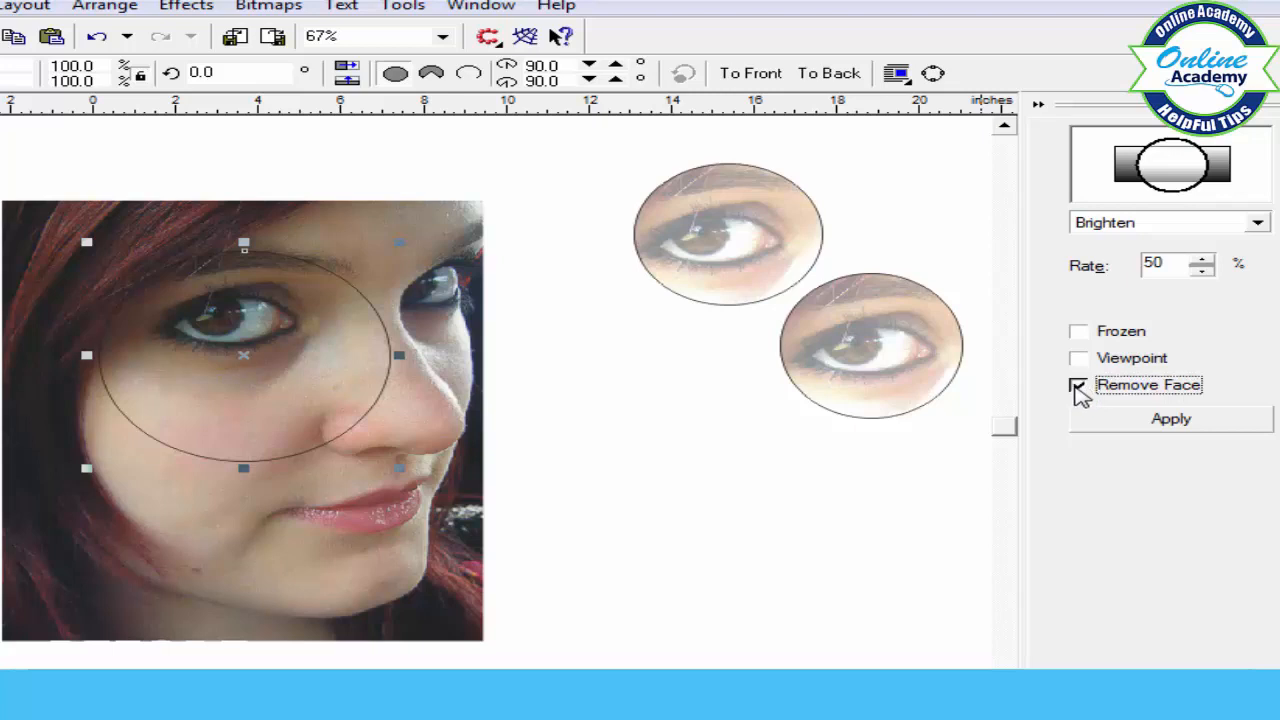
click(1160, 427)
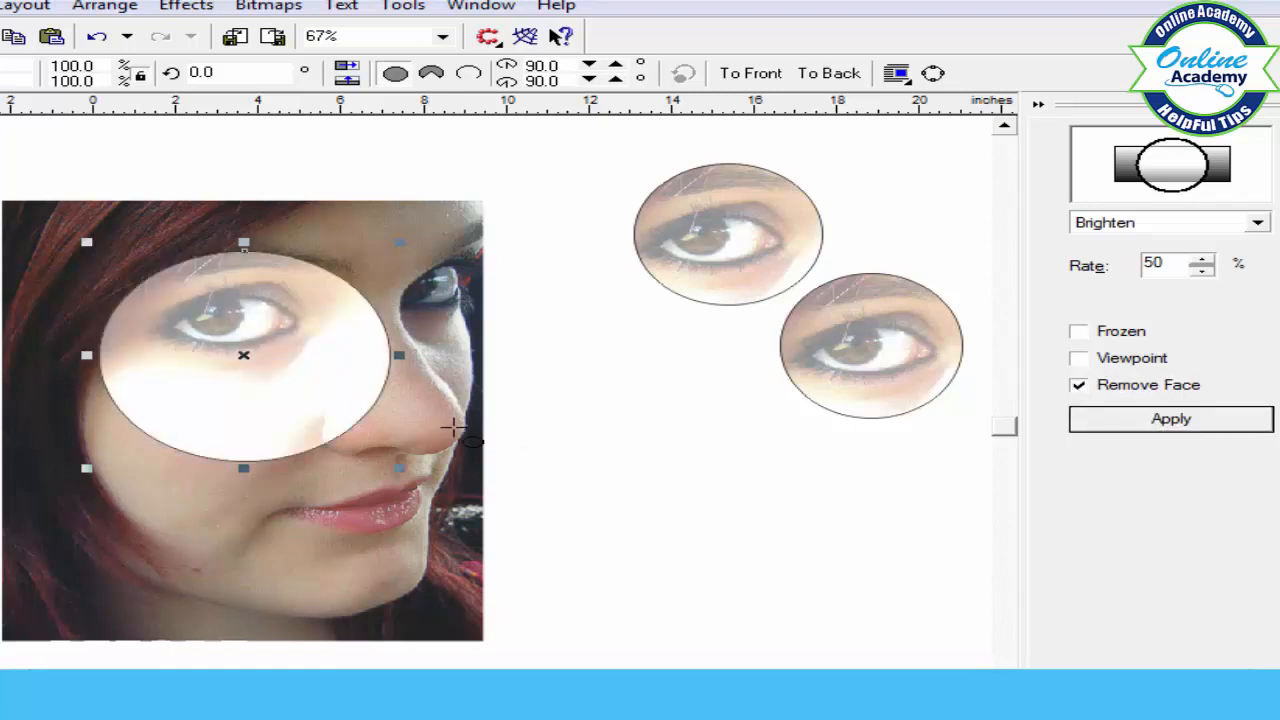
Move the large lens down over the cheek and mouth, and delete the stray narrow ellipse
key(space)
mouse_move(244, 355)
mouse_down()
mouse_move(263, 300)
mouse_move(330, 467)
mouse_move(272, 450)
mouse_move(245, 340)
mouse_up()
key(space)
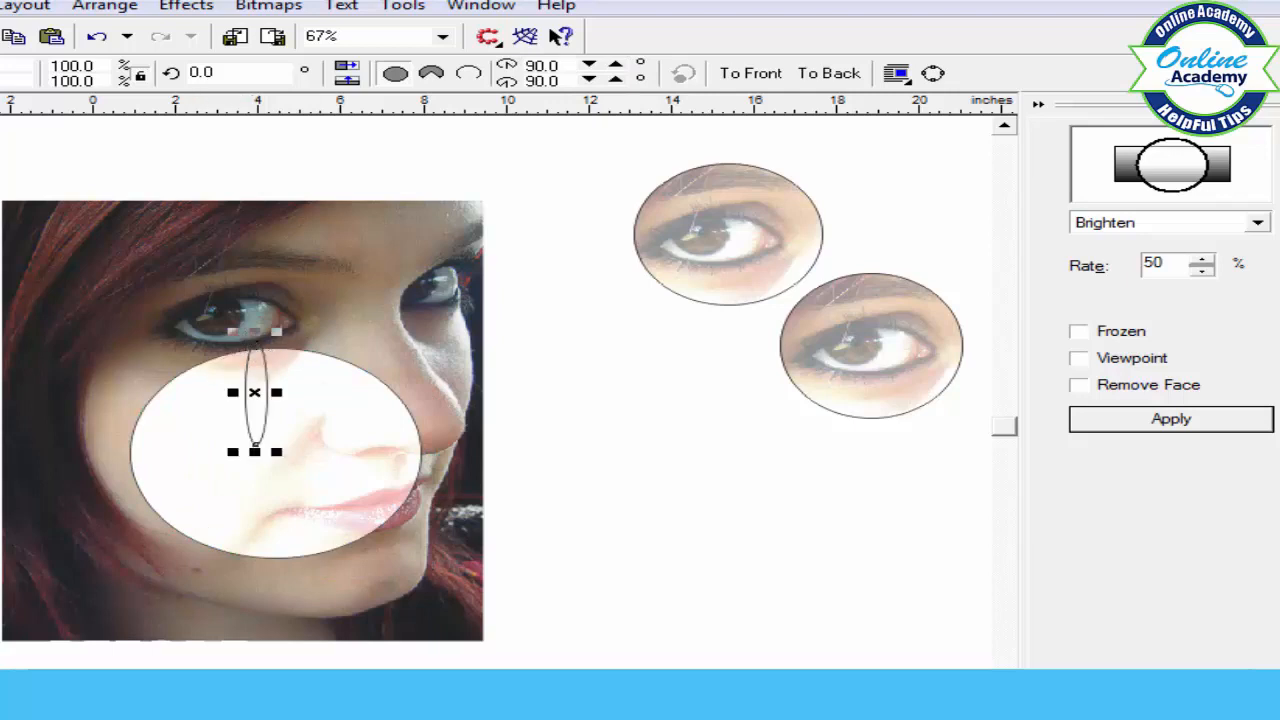
key(Delete)
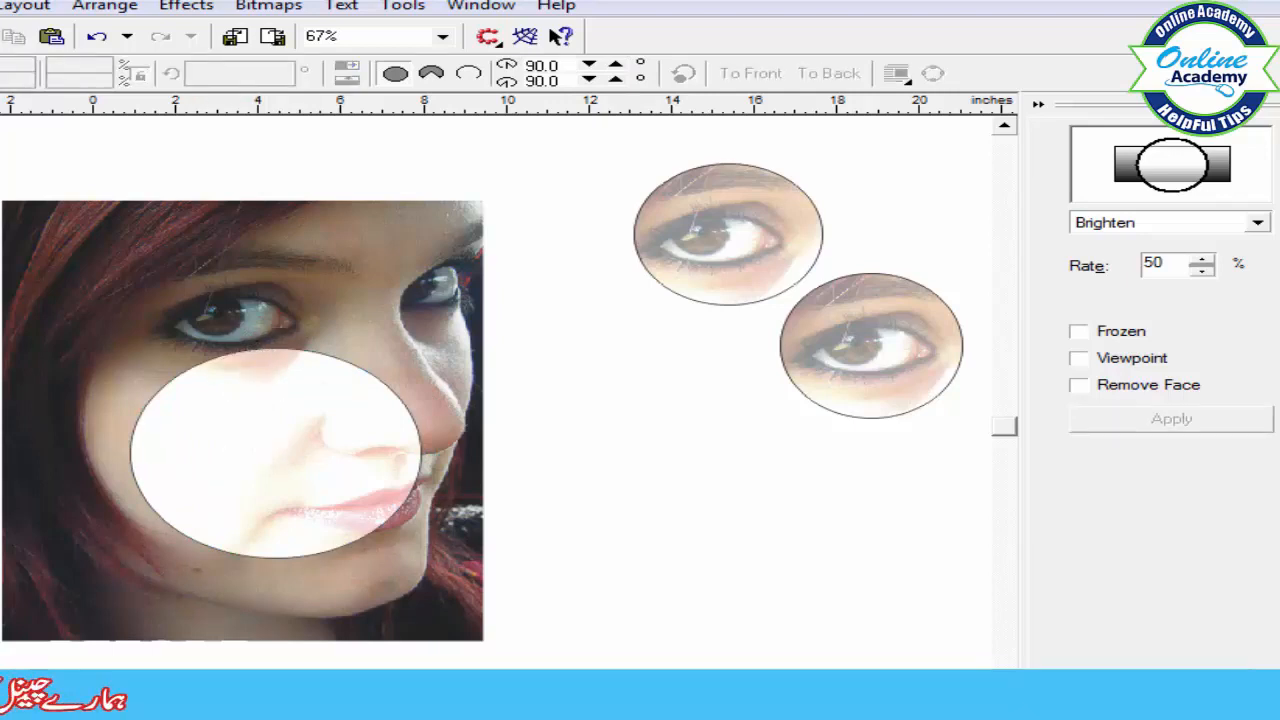
Move the large Remove Face lens back up over the eye and delete all three Brighten lenses
key(space)
drag(300, 443, 289, 343)
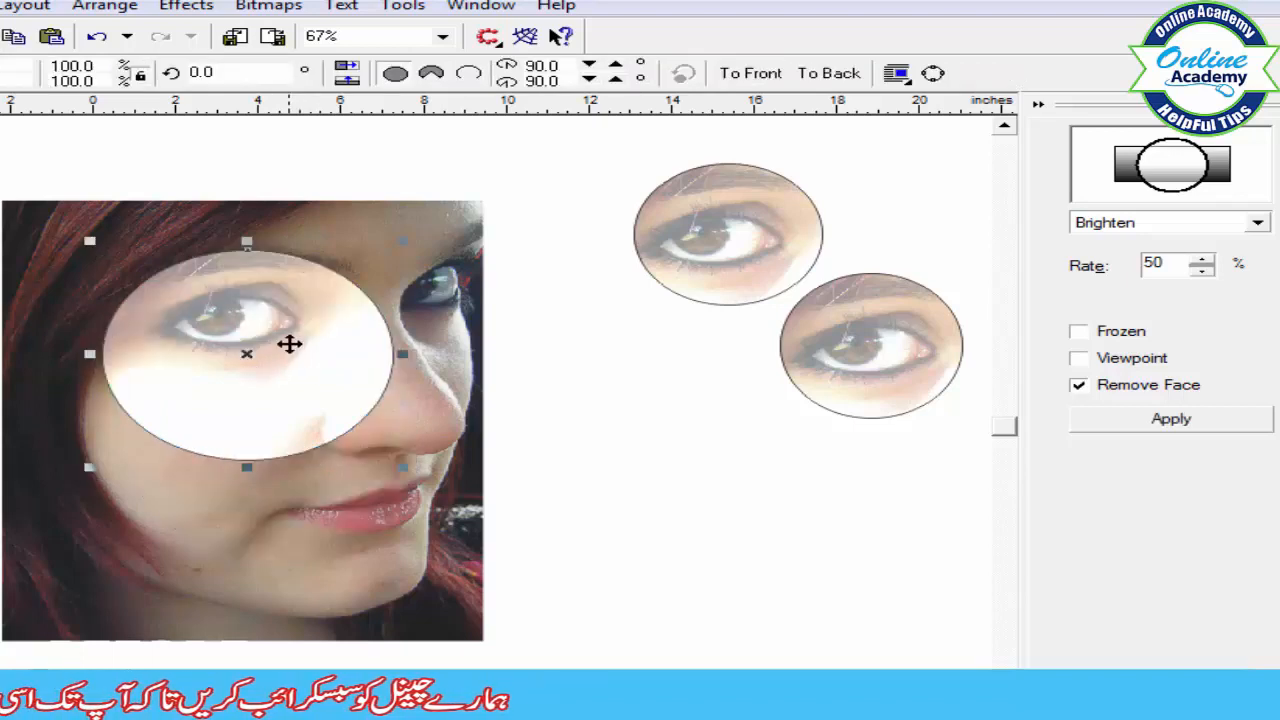
click(729, 223)
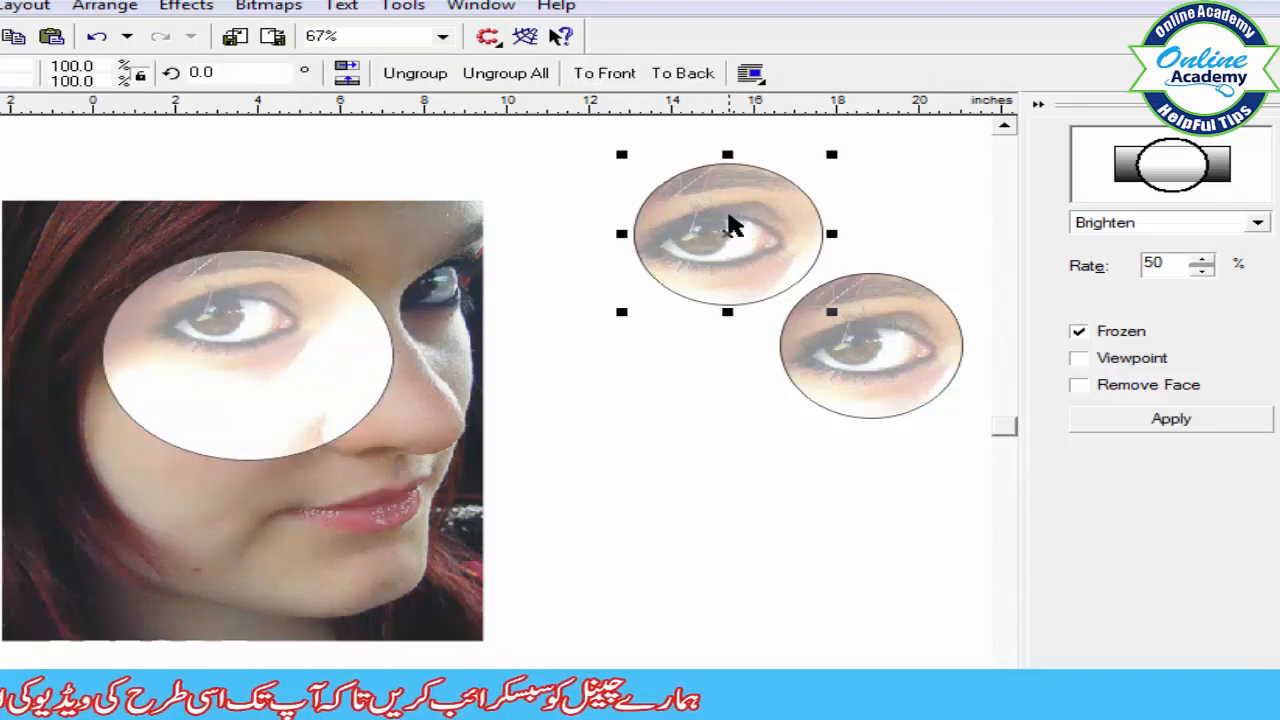
key(Delete)
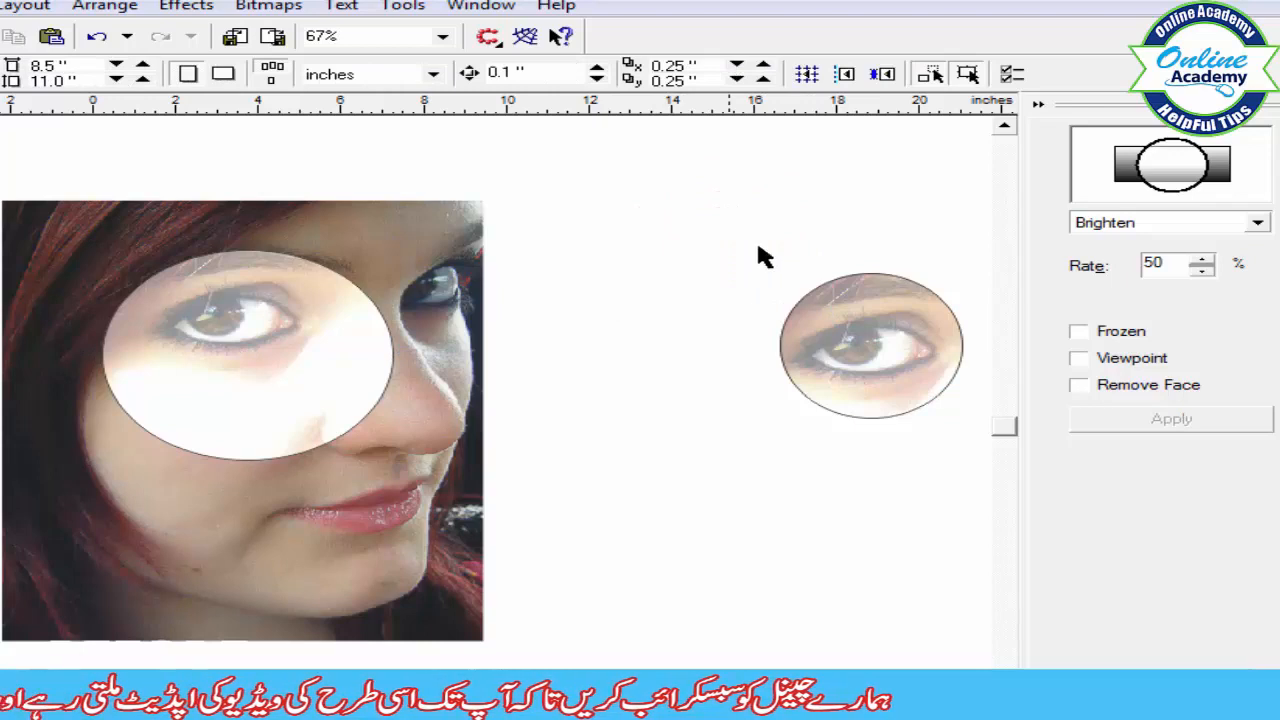
click(837, 407)
key(Delete)
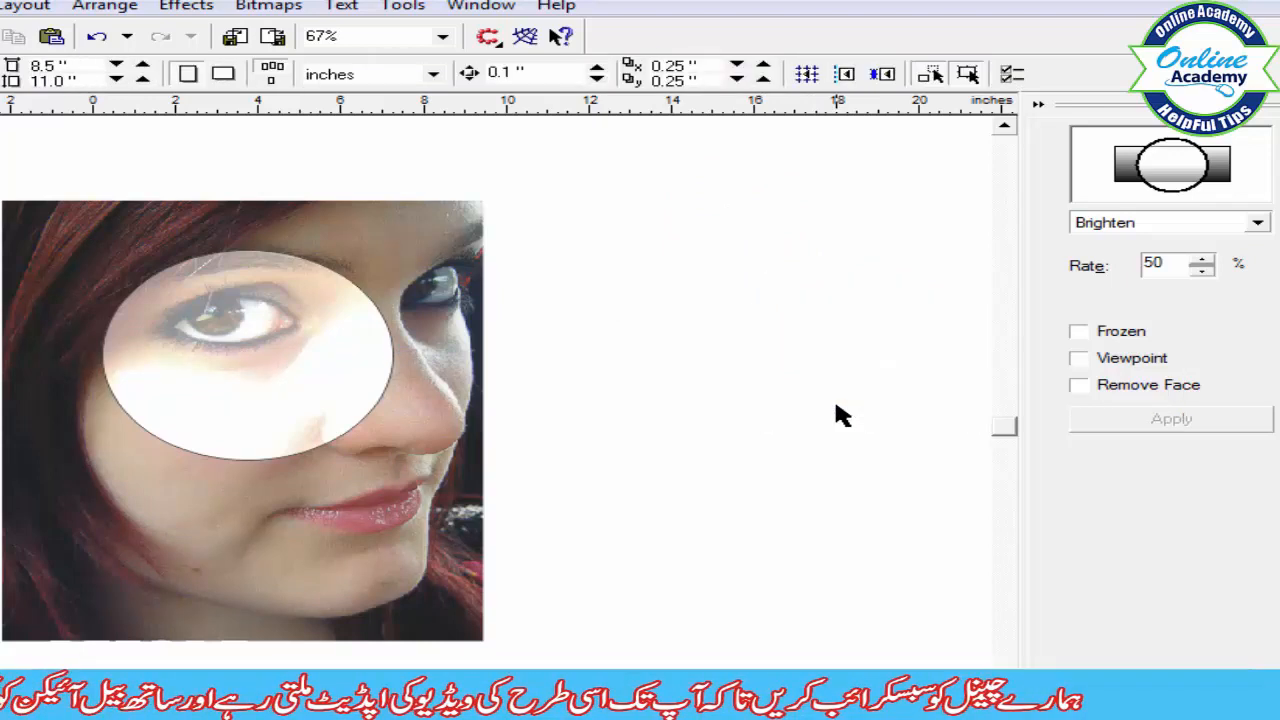
click(294, 400)
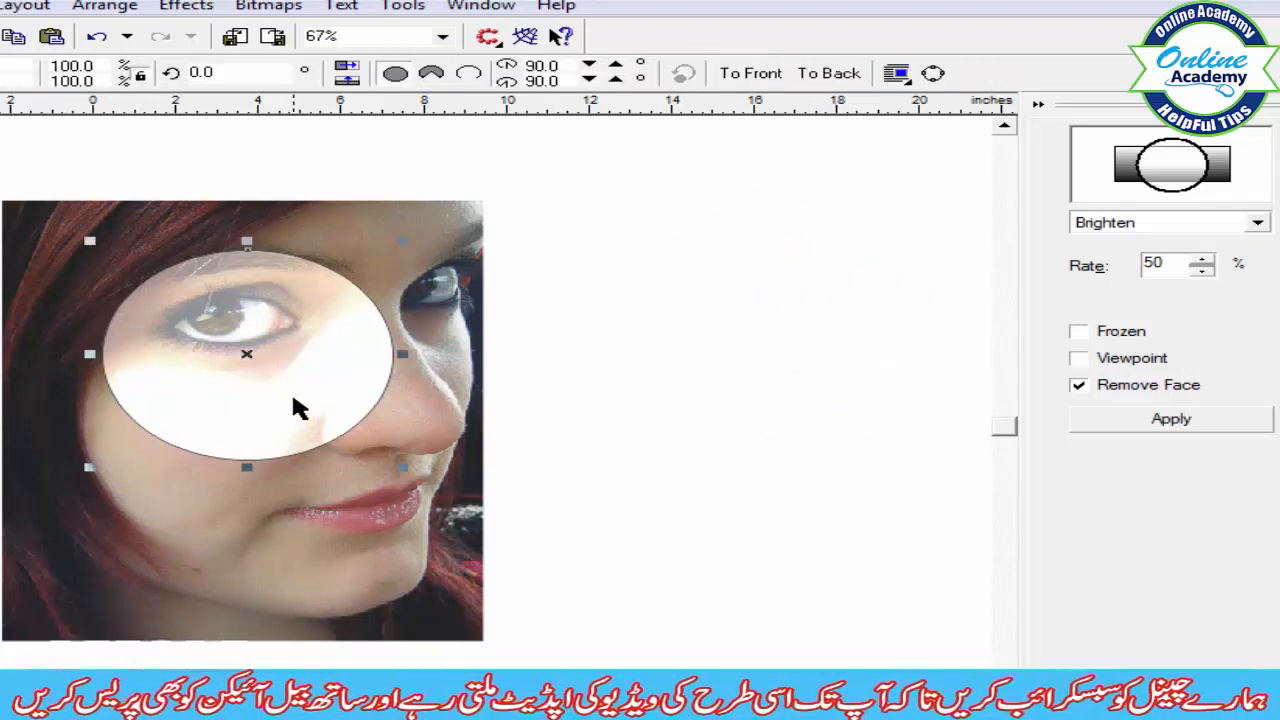
key(Delete)
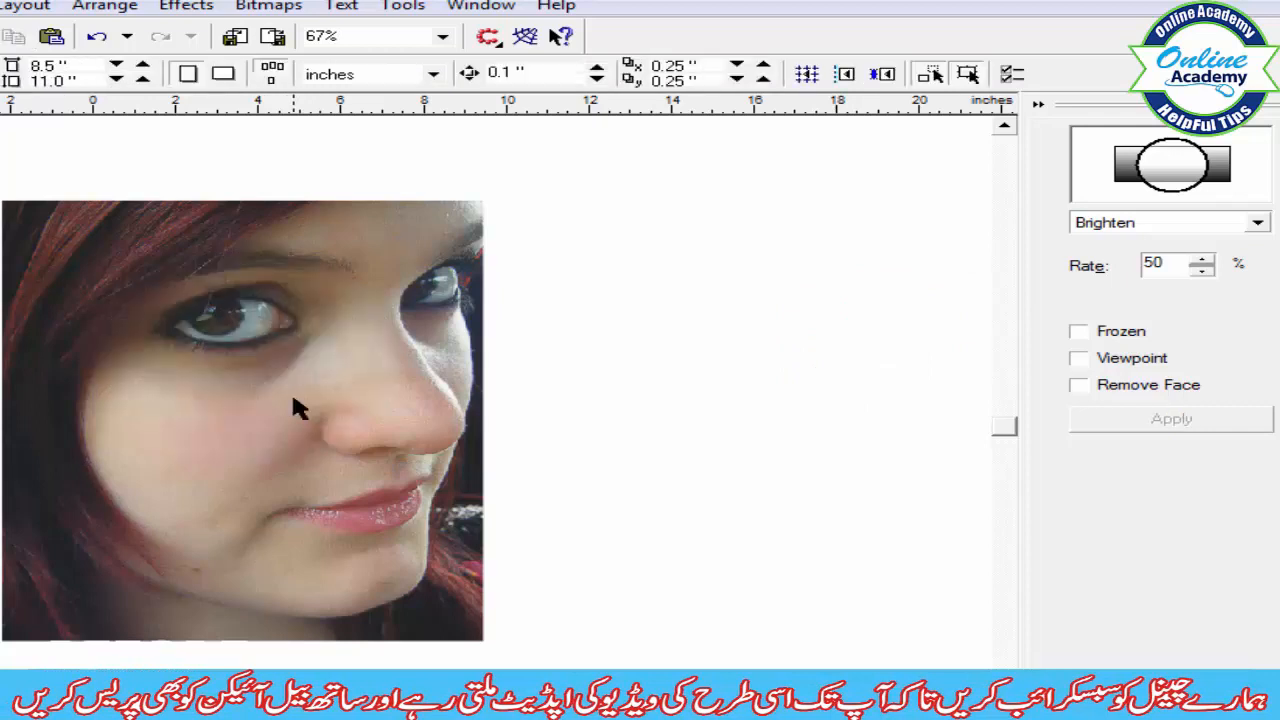
Draw a rectangle over the inner eye and nose, apply a frozen Magnify lens at 2.0x, and move it to the blank area beside the photo
click(1203, 225)
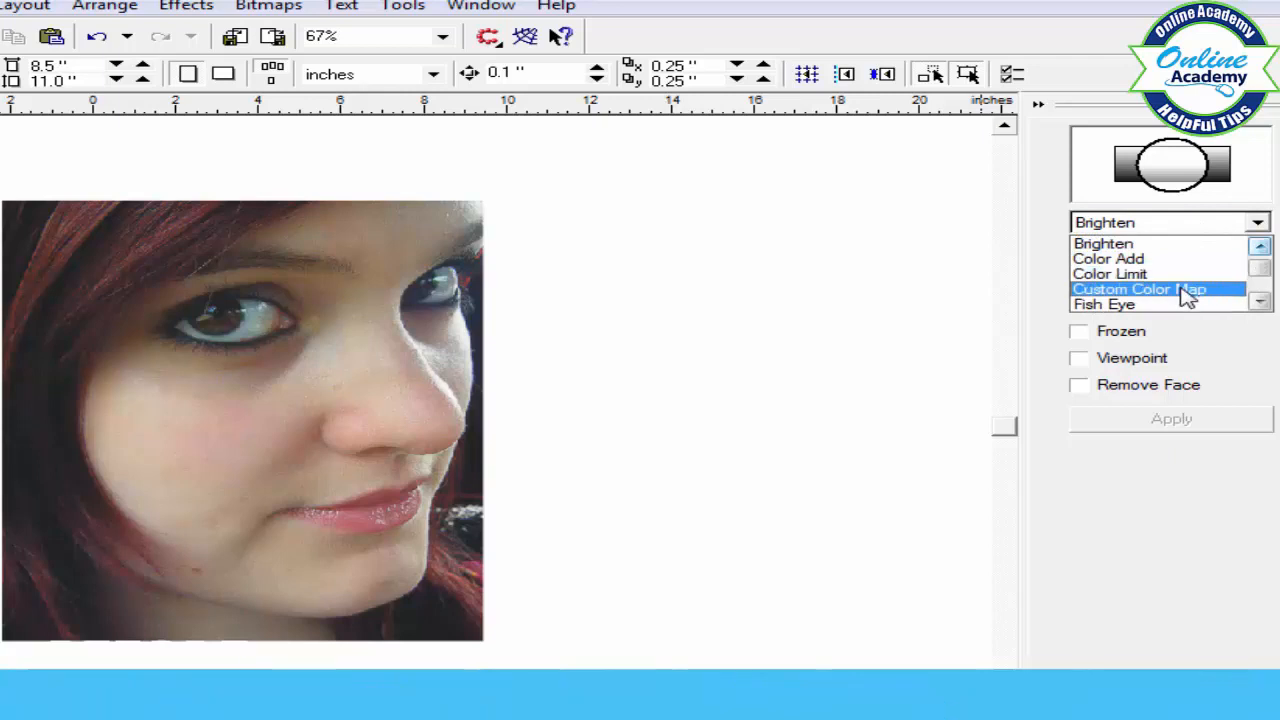
click(1259, 302)
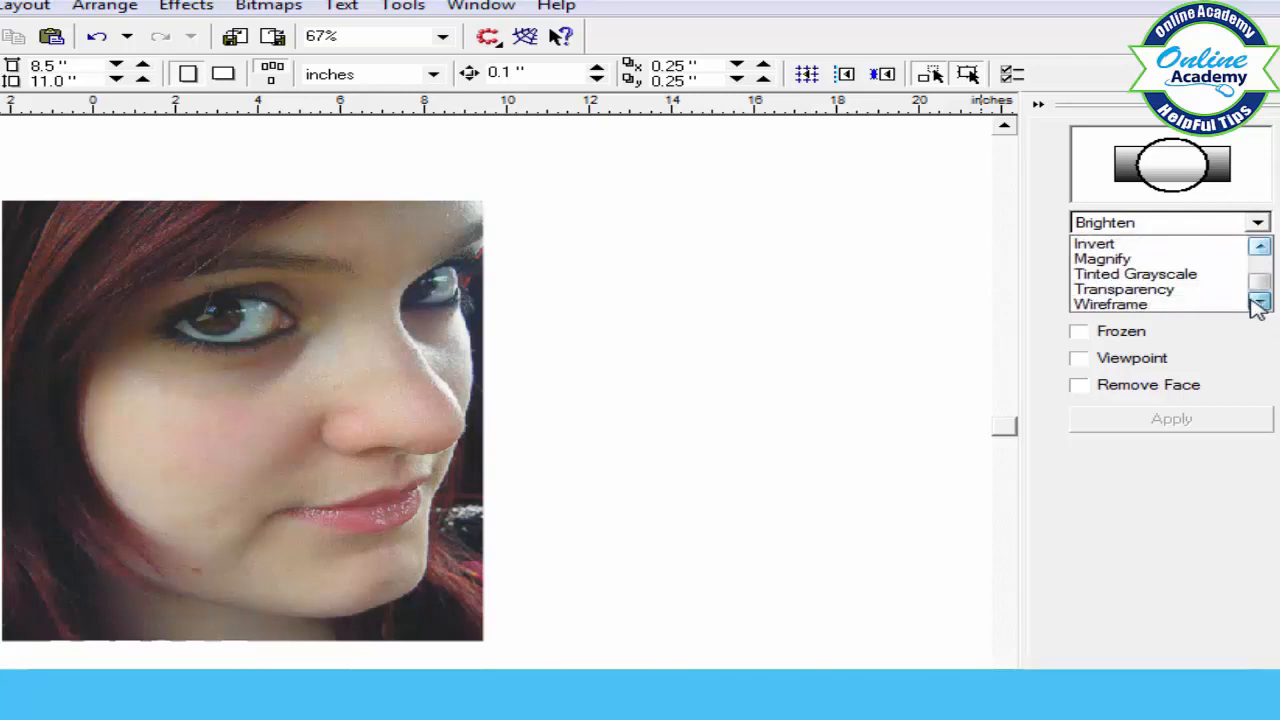
click(1136, 259)
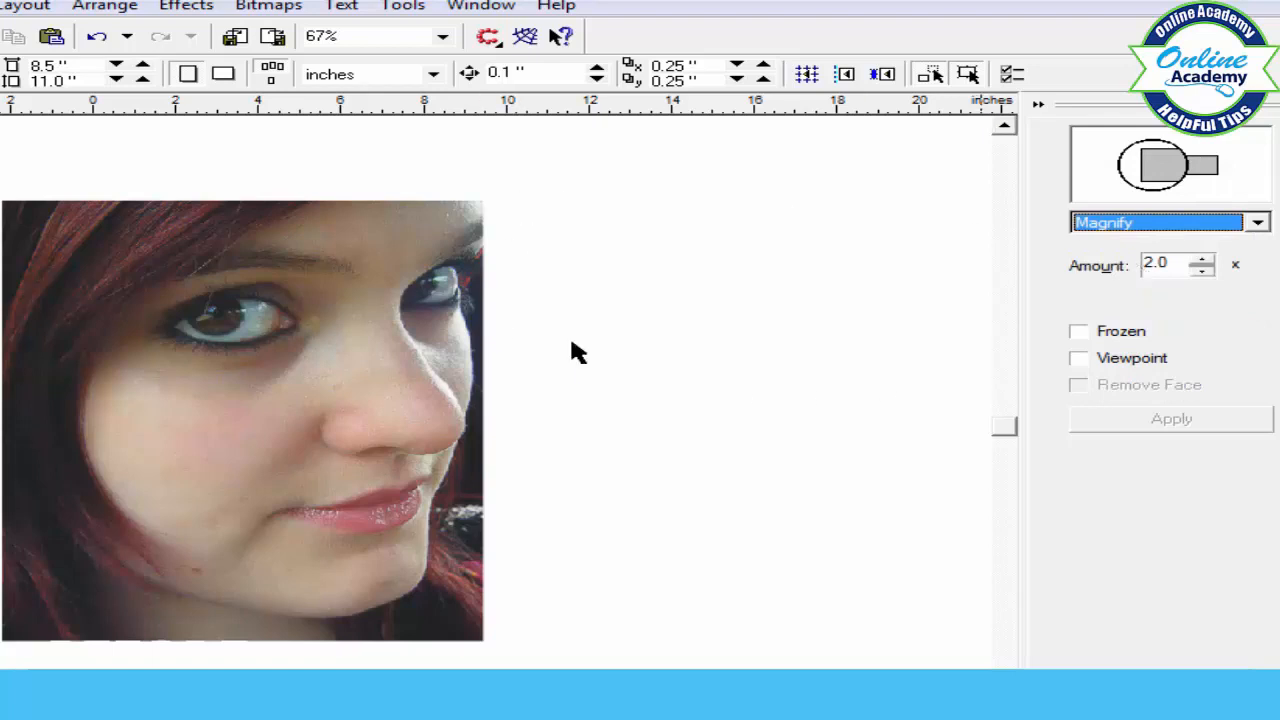
key(F6)
drag(204, 278, 387, 458)
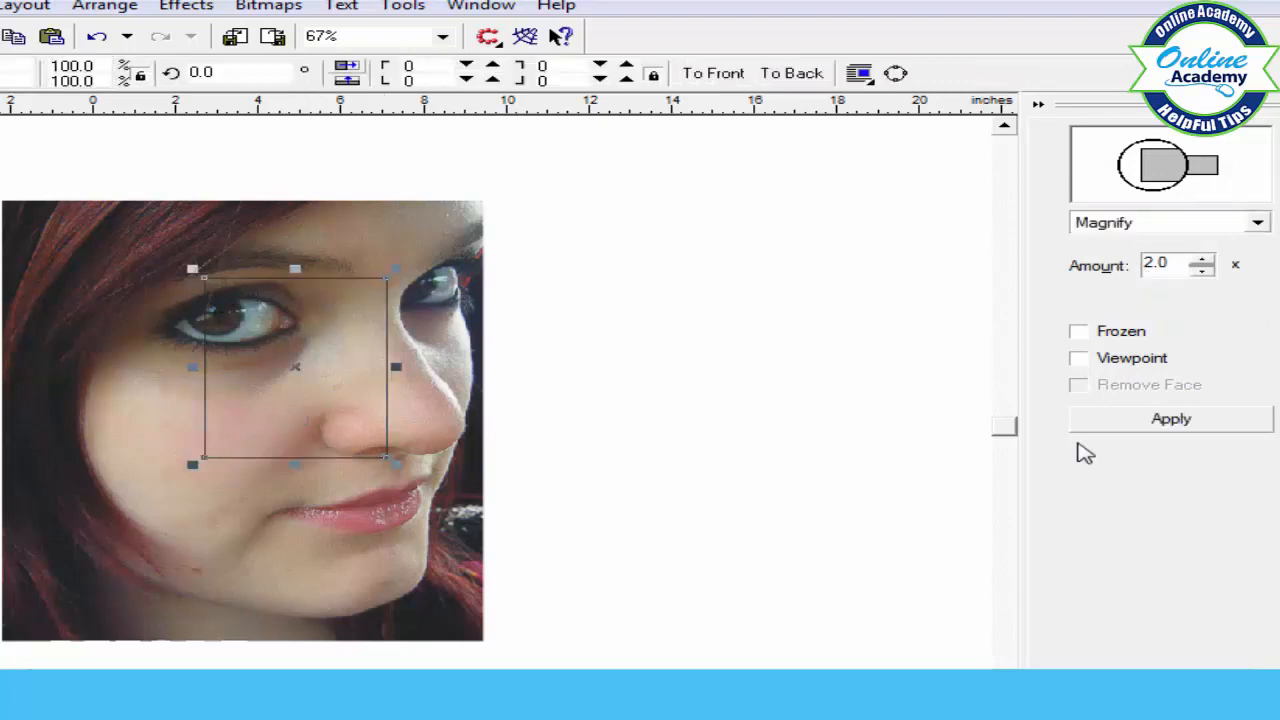
click(1078, 333)
click(1134, 423)
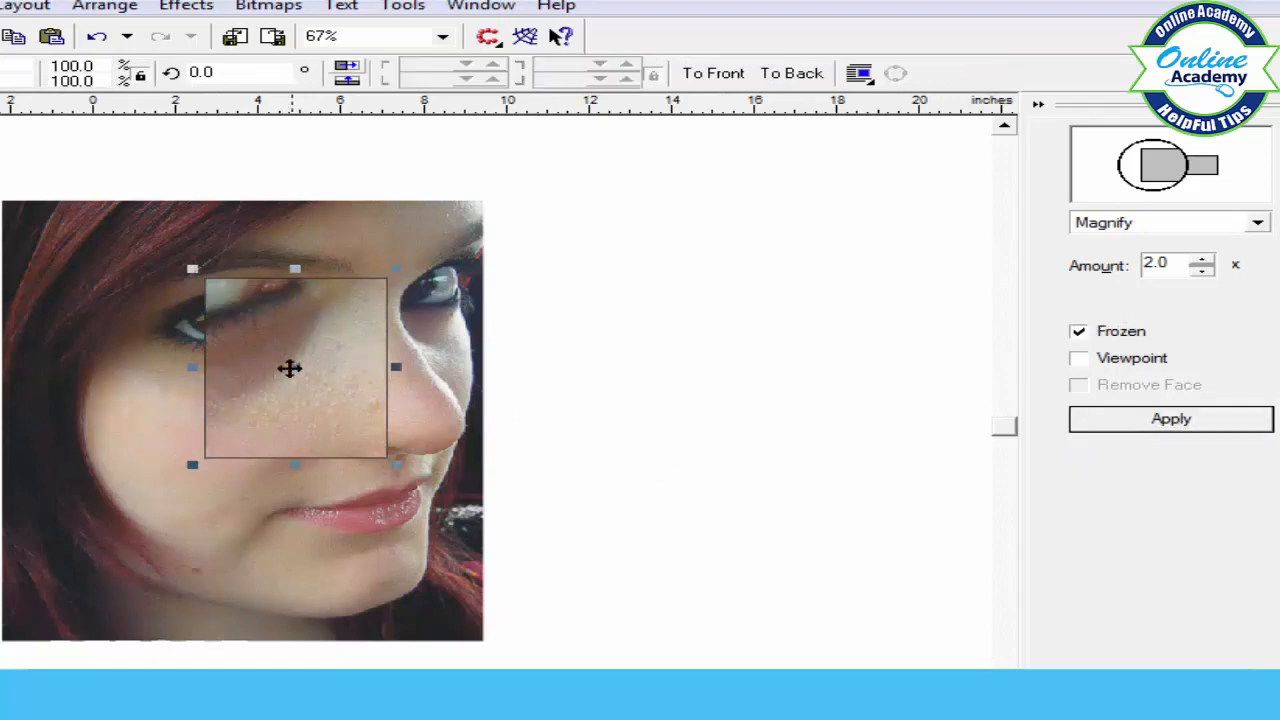
drag(290, 367, 751, 271)
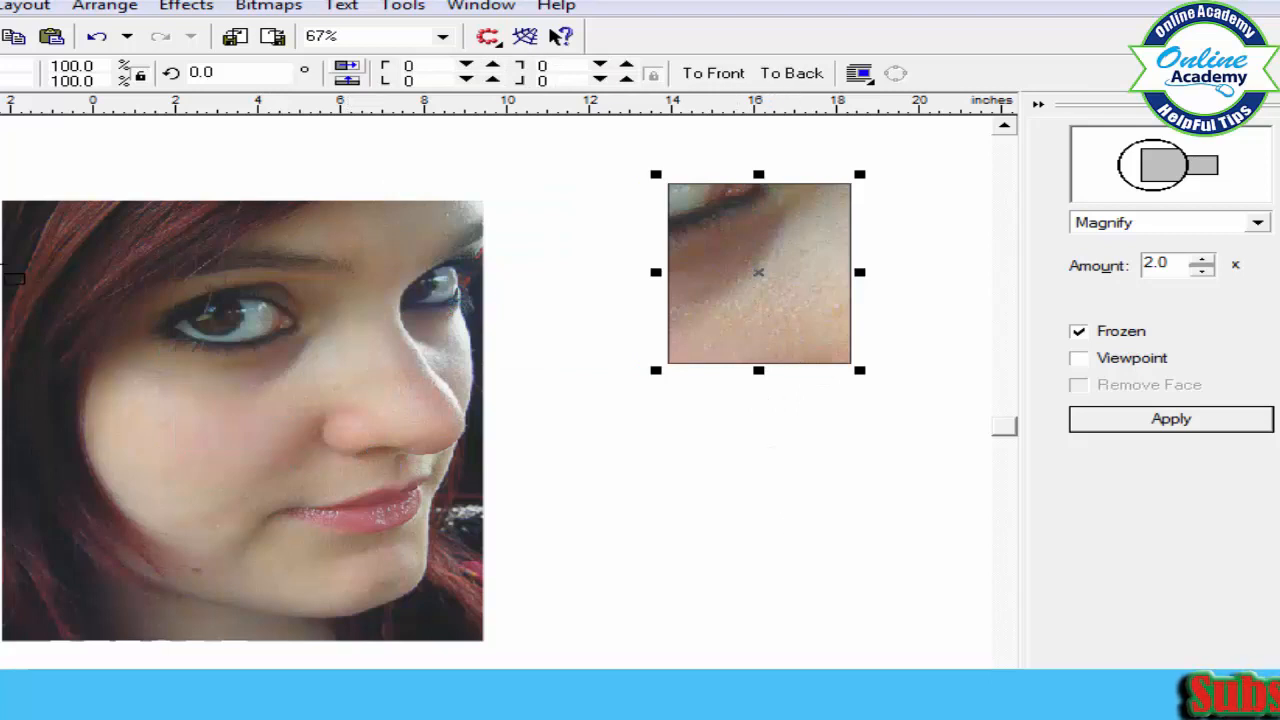
Draw a larger rectangle around the eye, apply a frozen 2.0x Magnify lens, and move it below the first magnified rectangle
drag(70, 197, 432, 458)
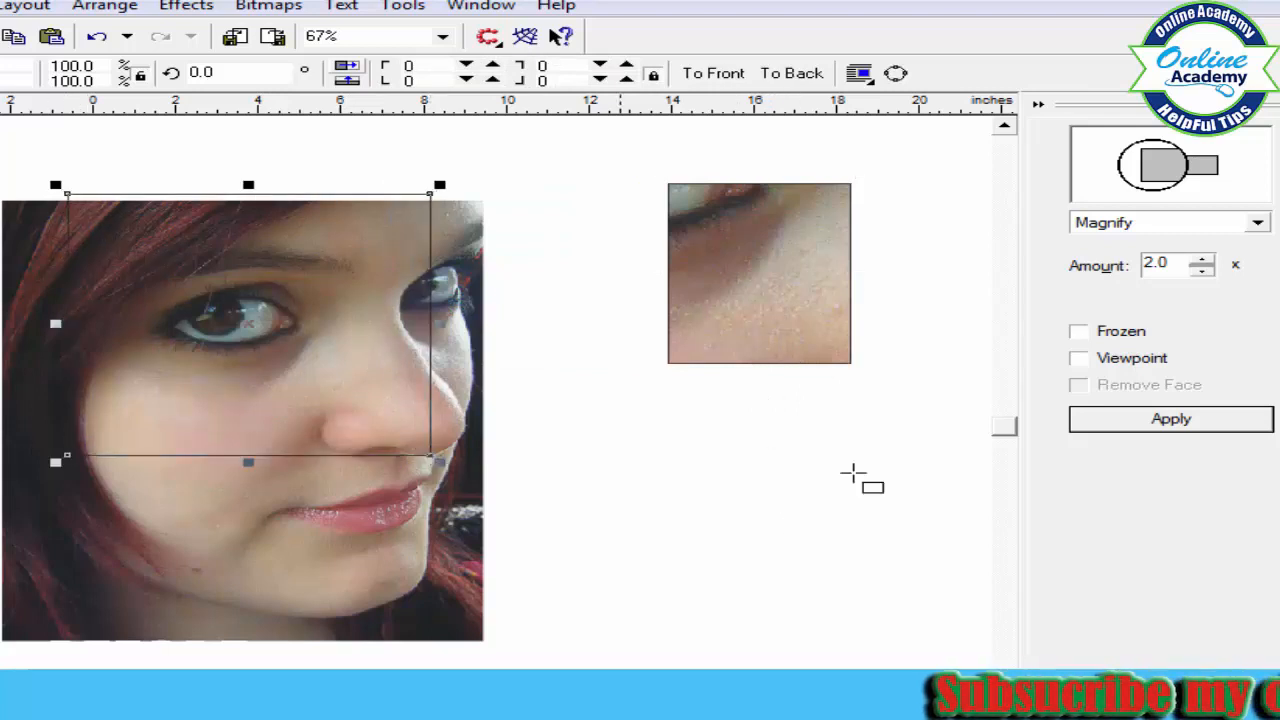
click(1079, 332)
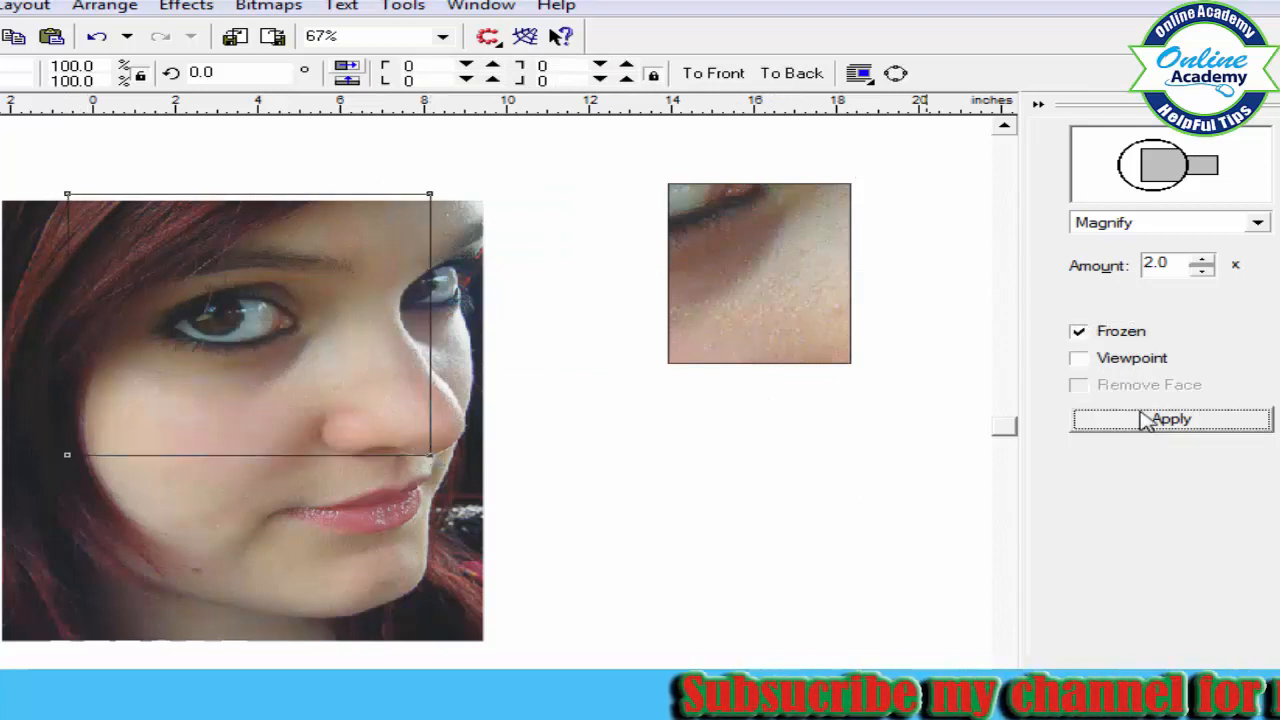
click(1163, 419)
drag(237, 325, 743, 506)
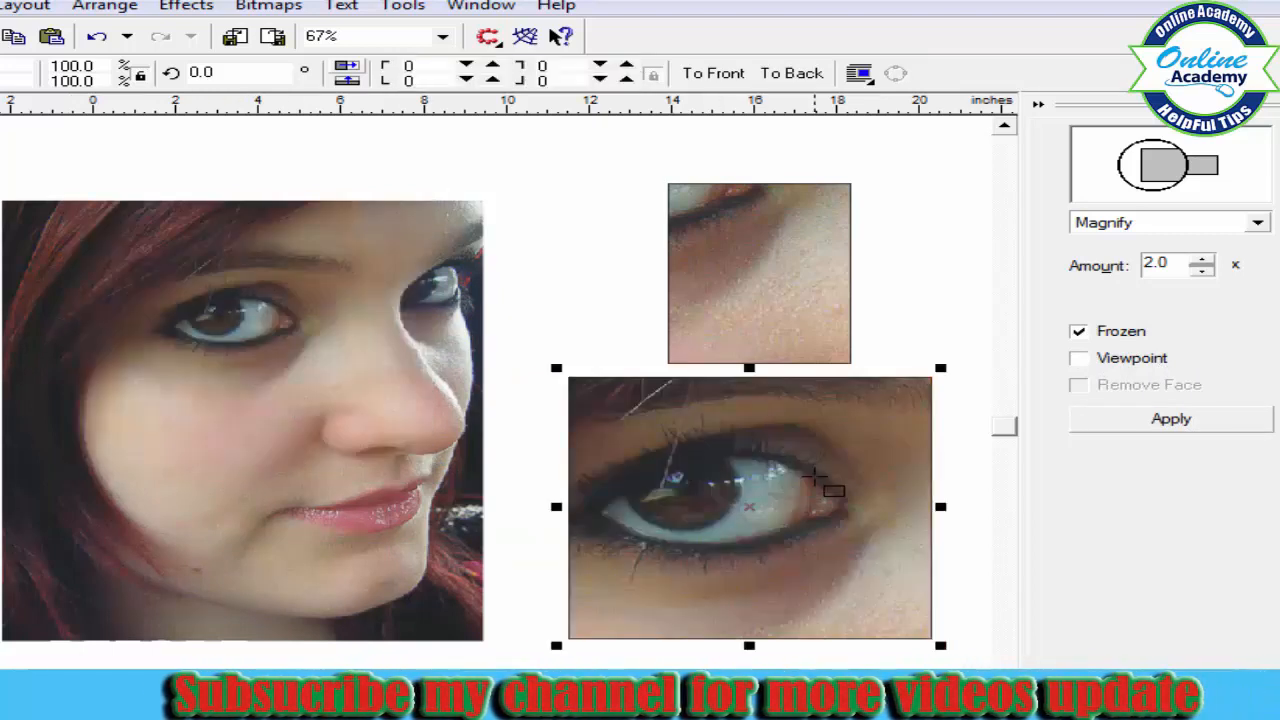
Delete both magnified rectangles beside the photo
key(Delete)
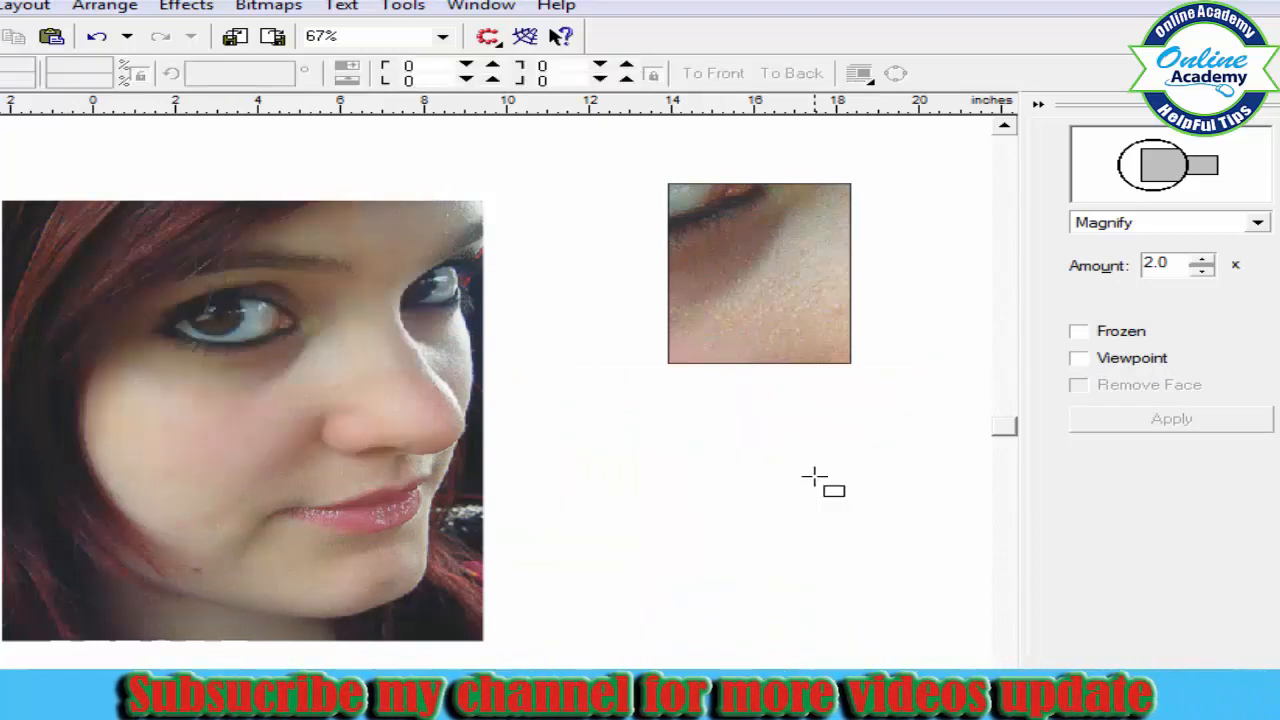
click(755, 268)
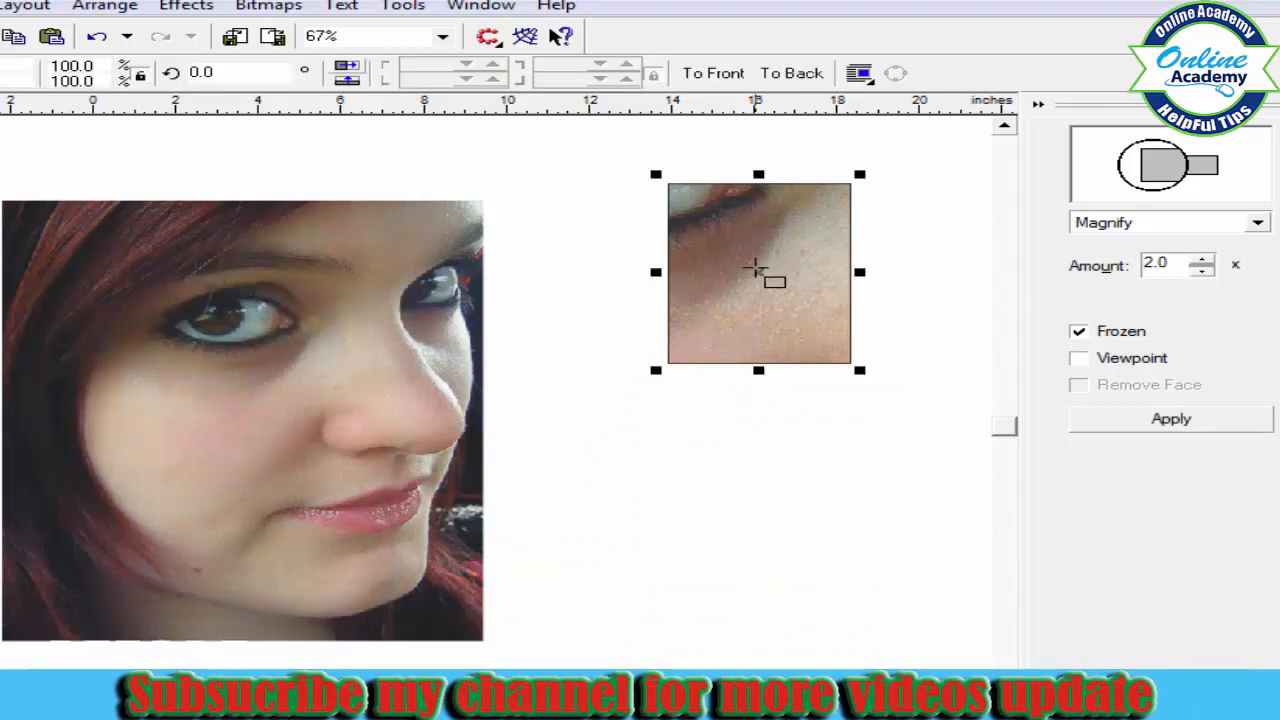
key(Delete)
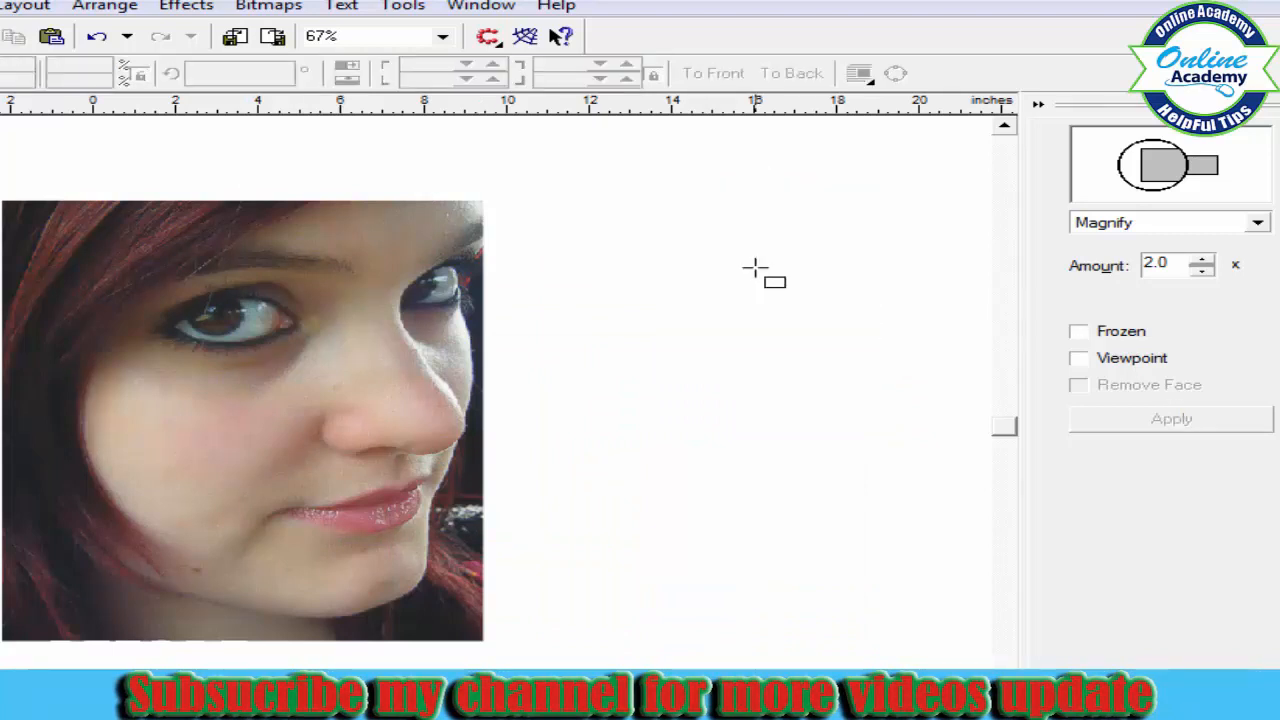
Draw a large rectangle over the face, apply a frozen Wireframe lens, and shift it sideways partly past the photo's edge
click(1257, 222)
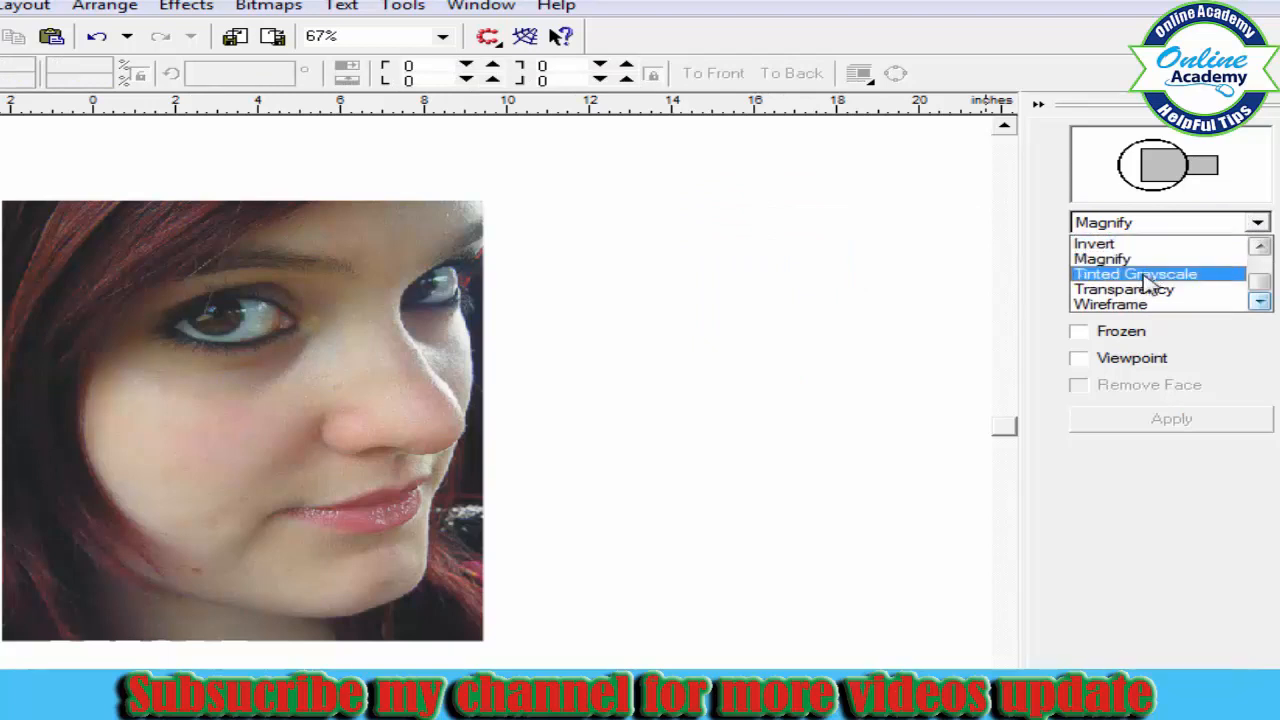
click(1151, 304)
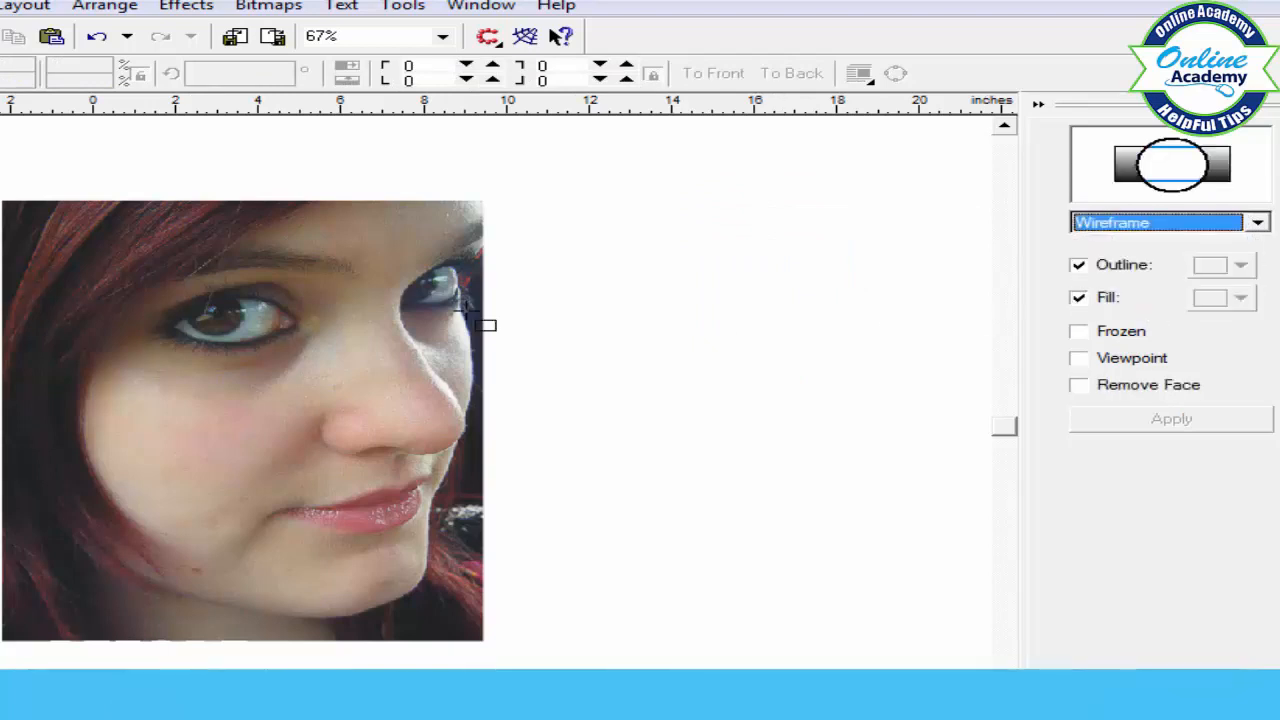
drag(75, 218, 437, 466)
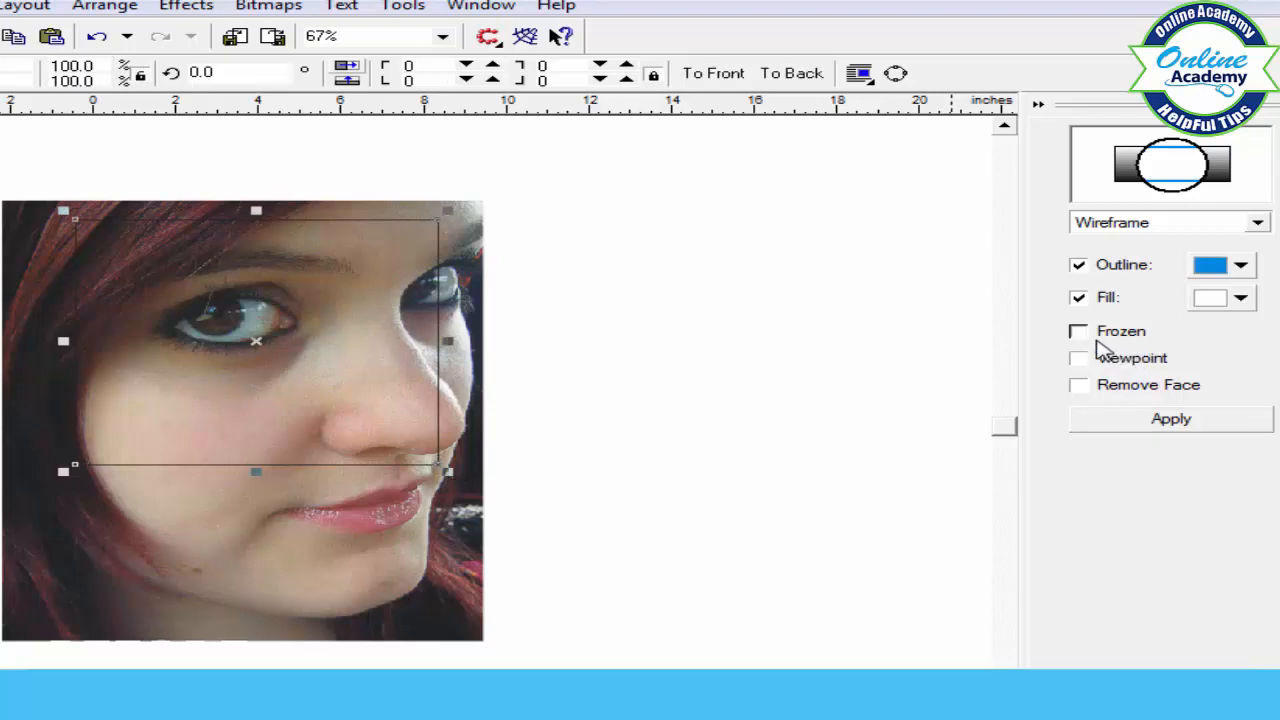
click(1145, 425)
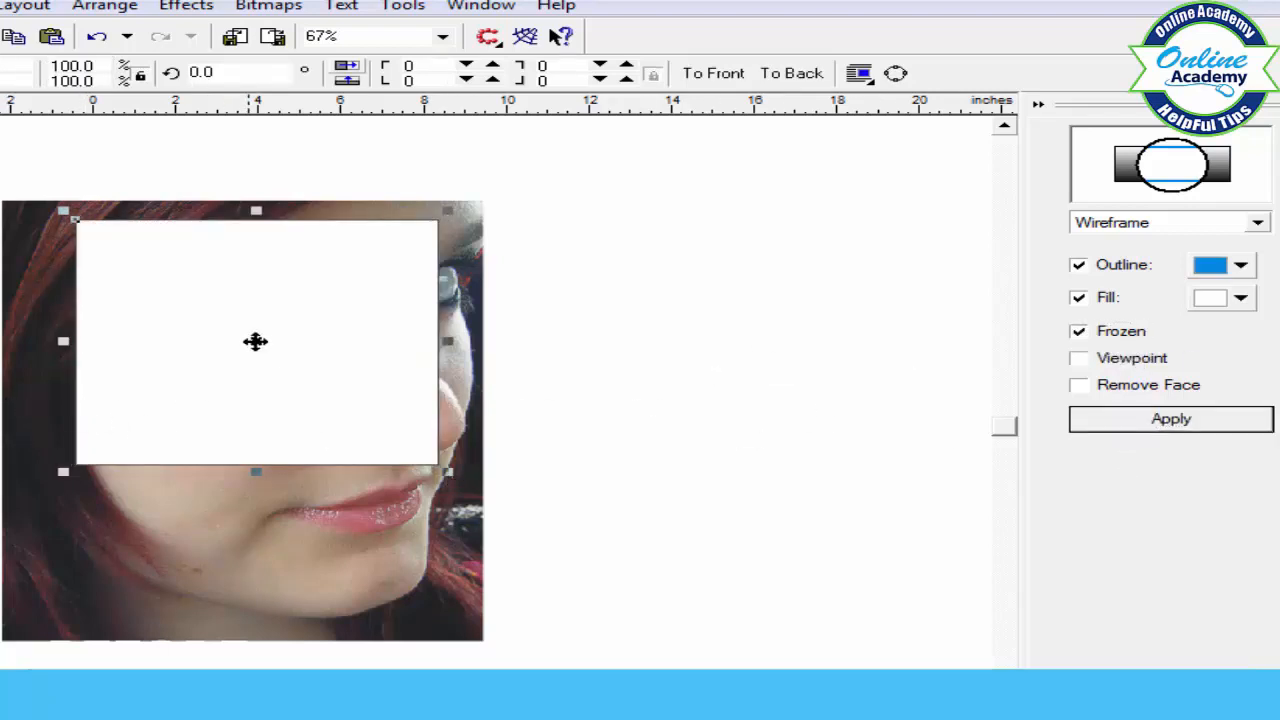
drag(255, 341, 342, 340)
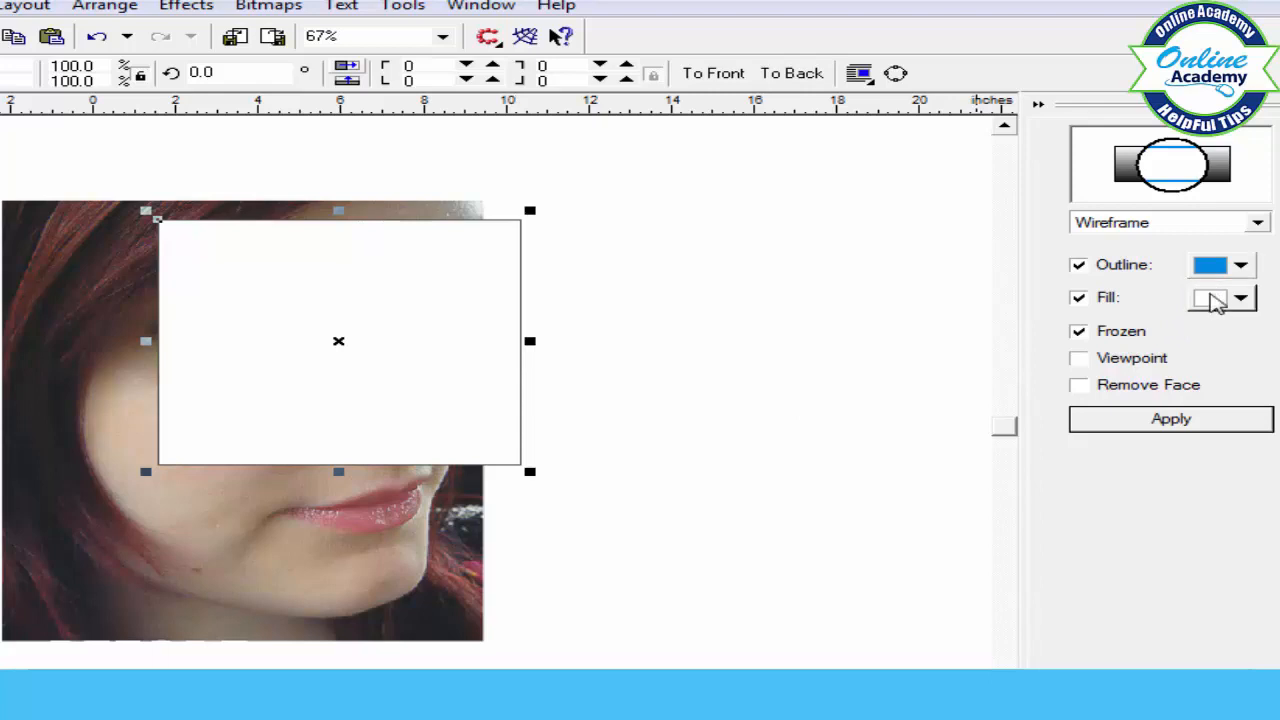
Apply a yellow fill to the Wireframe lens, move it onto the blank area beside the photo, and delete it
click(1242, 298)
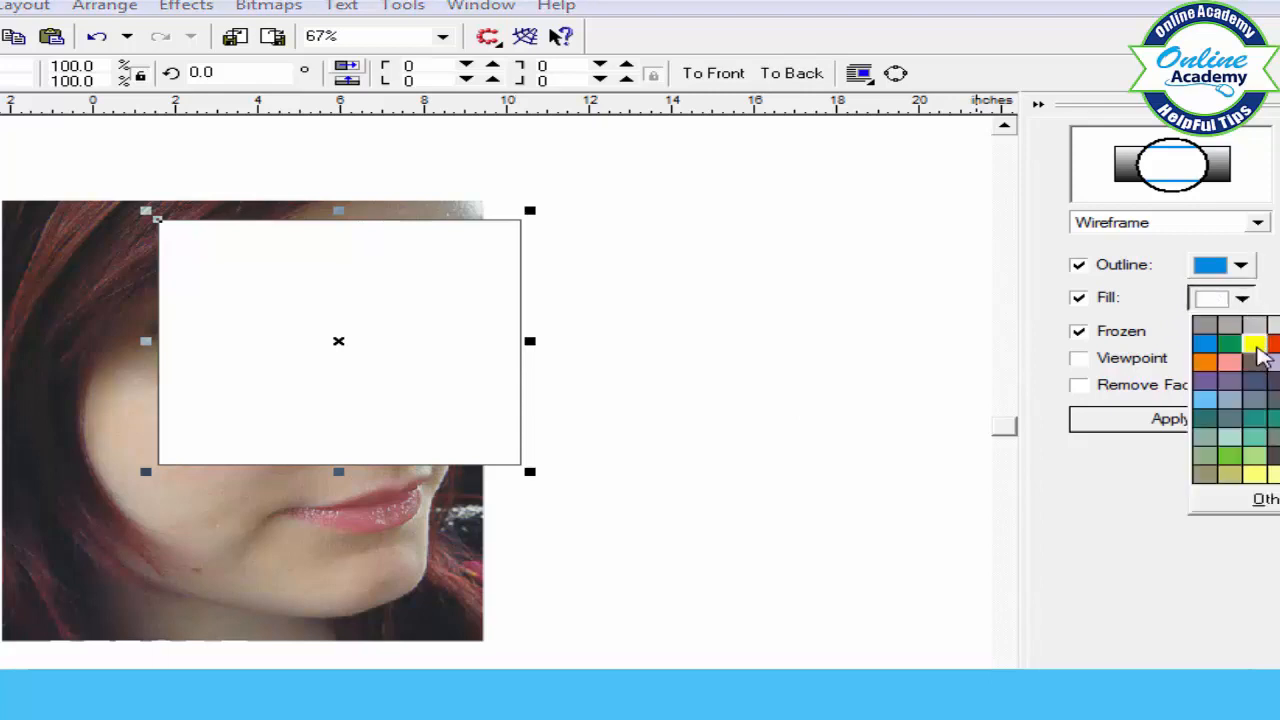
click(1256, 343)
click(1172, 420)
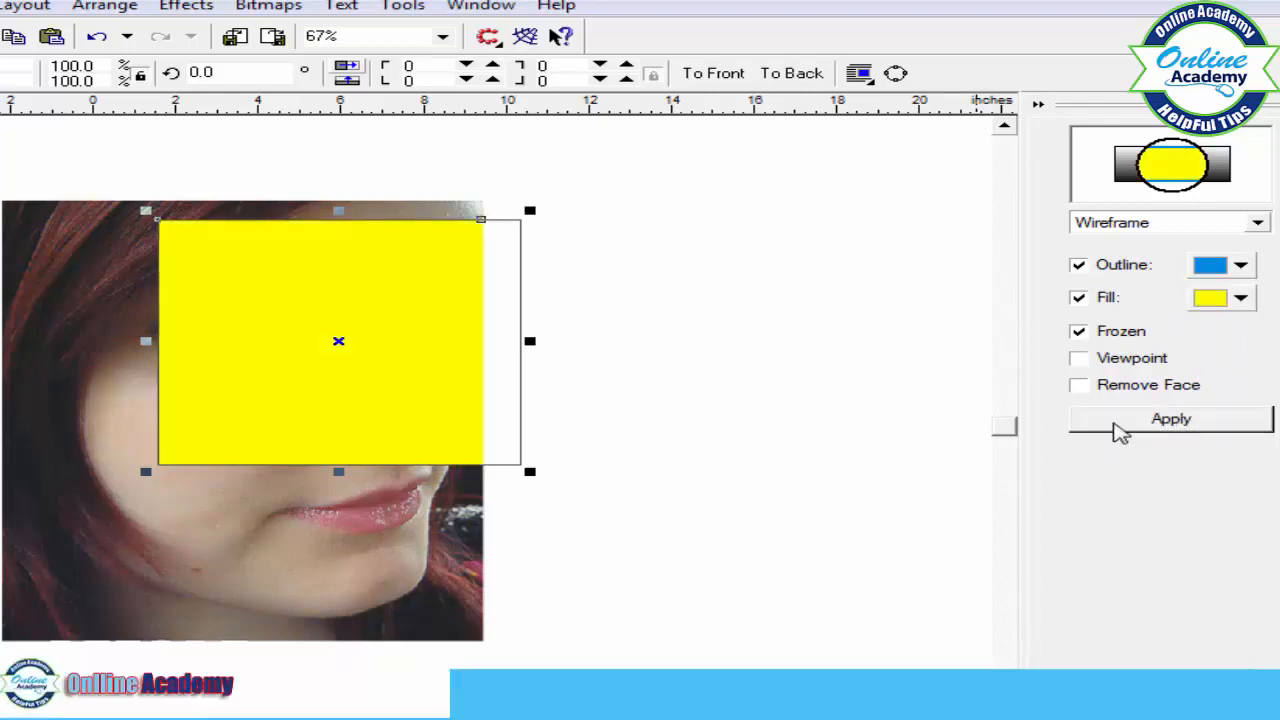
drag(337, 338, 682, 365)
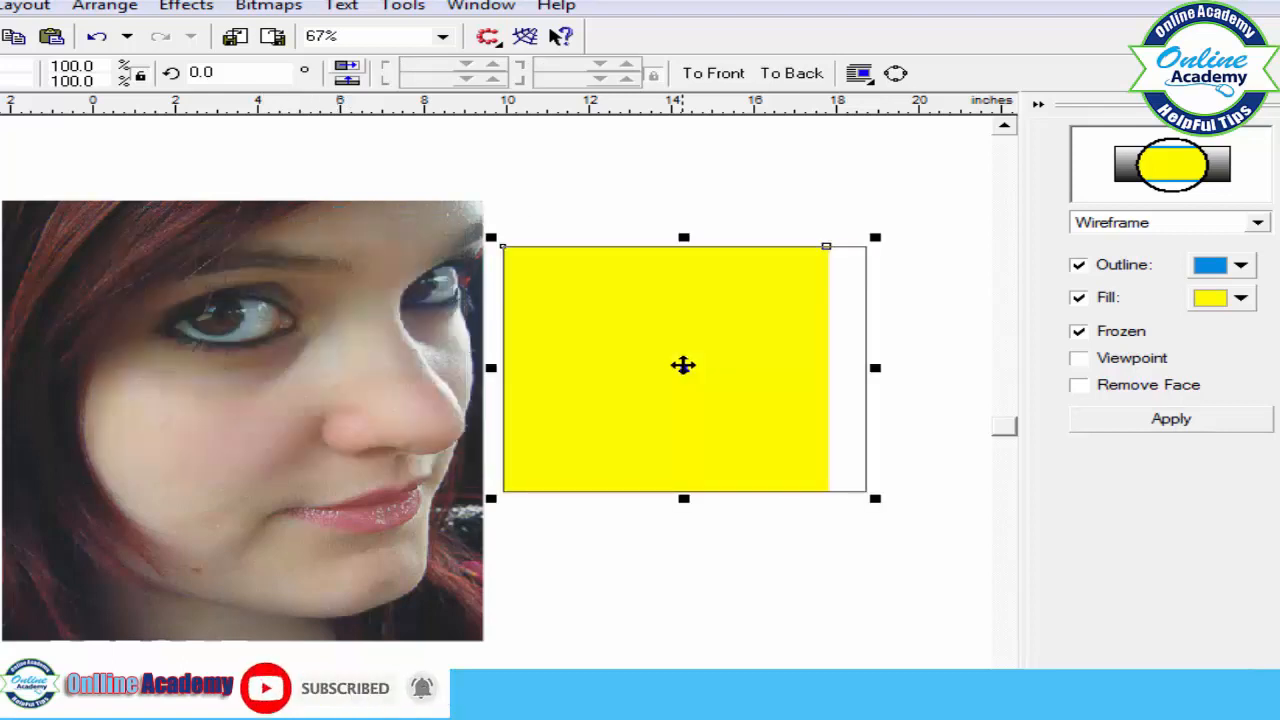
key(Delete)
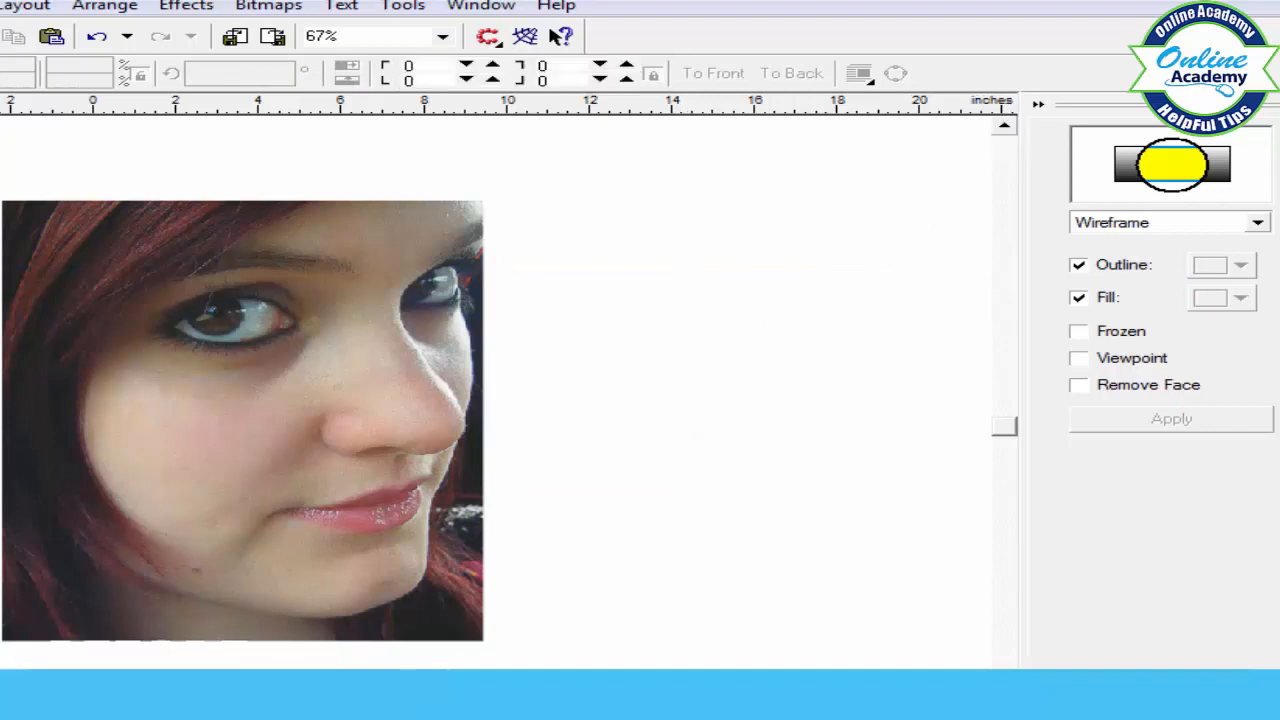
Look through the available lens types and close the Lens settings
click(1257, 222)
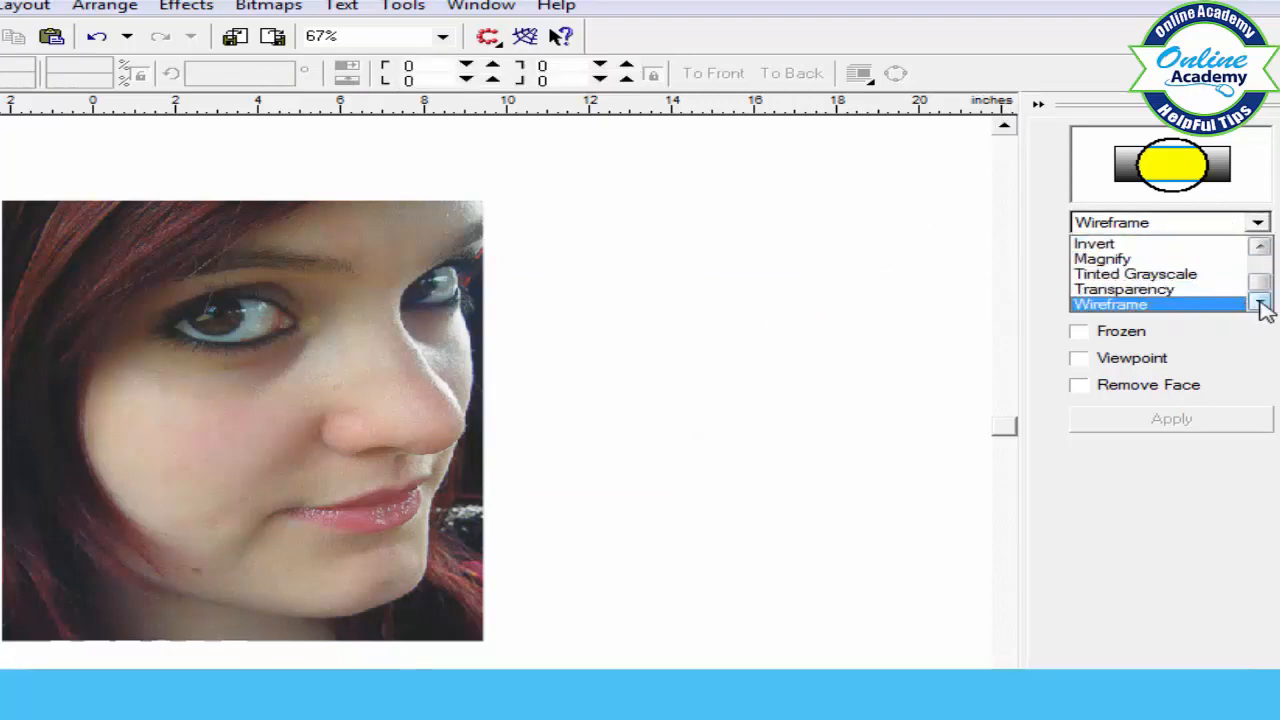
drag(1258, 295, 1265, 272)
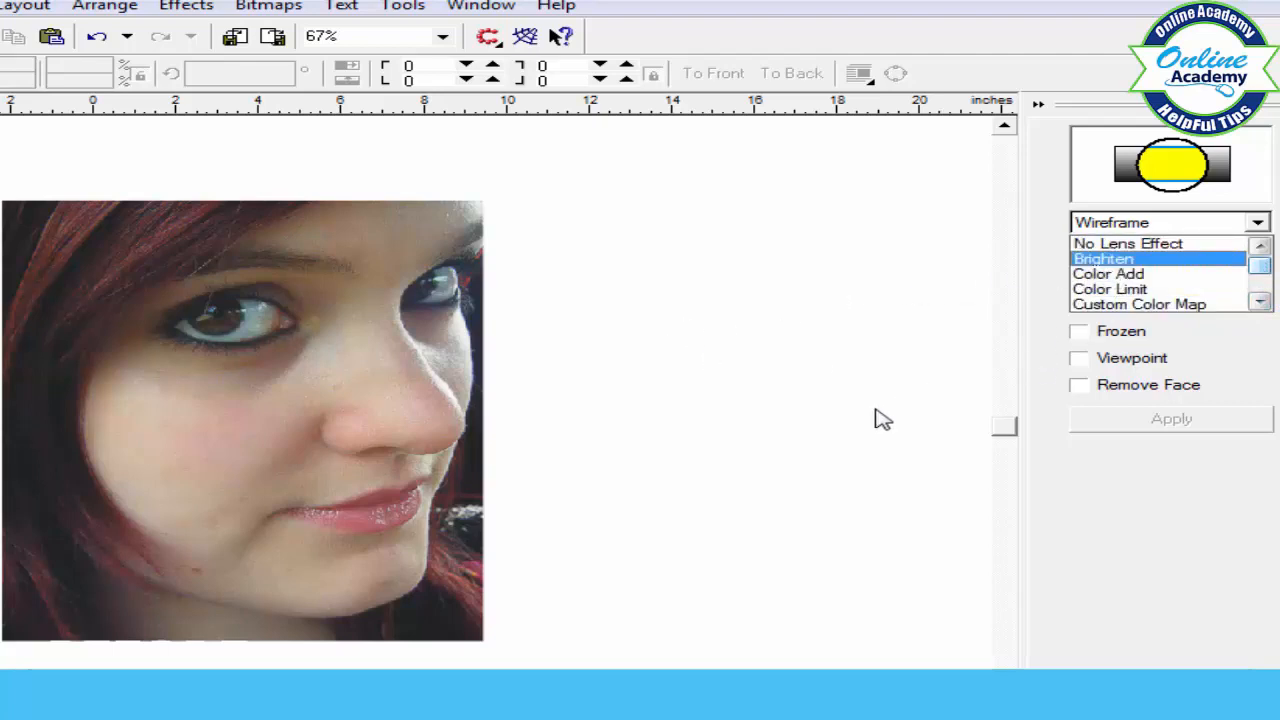
click(1180, 104)
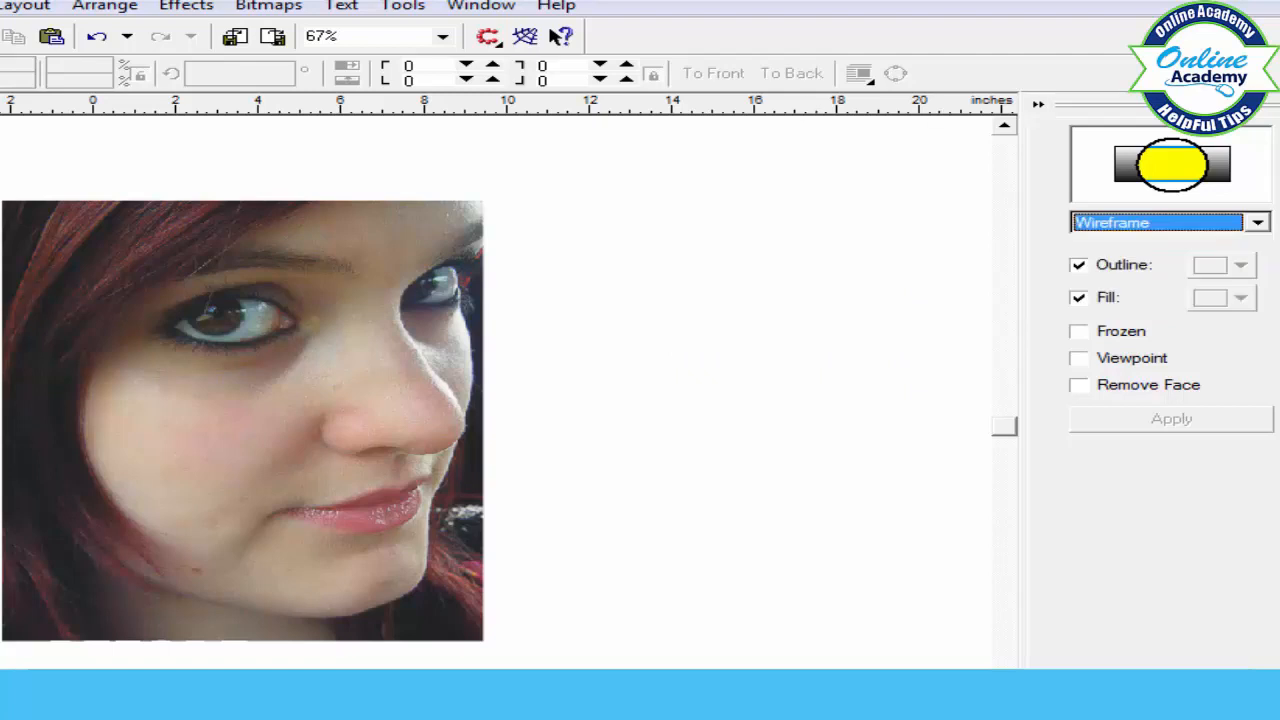
click(1272, 104)
Draw a rectangle about 6.8 by 7.3 inches in the blank area beside the photo and apply Add Perspective to it
click(187, 7)
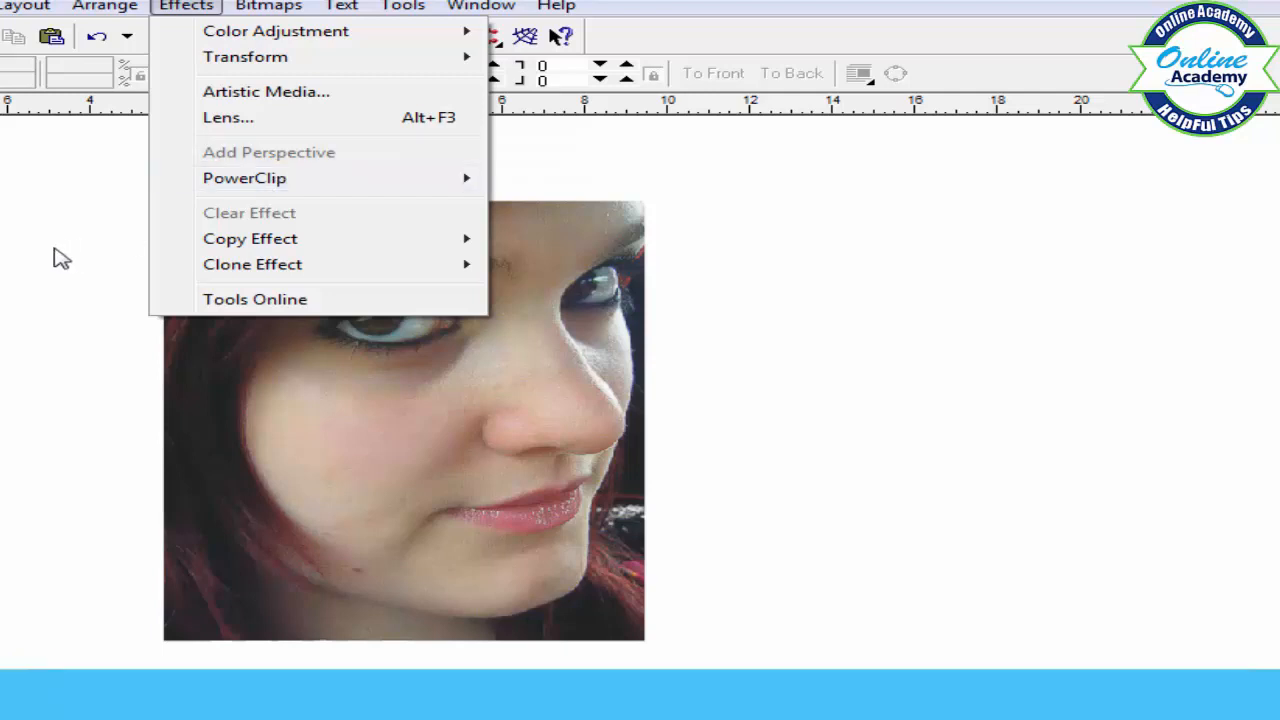
click(433, 226)
drag(718, 226, 1008, 455)
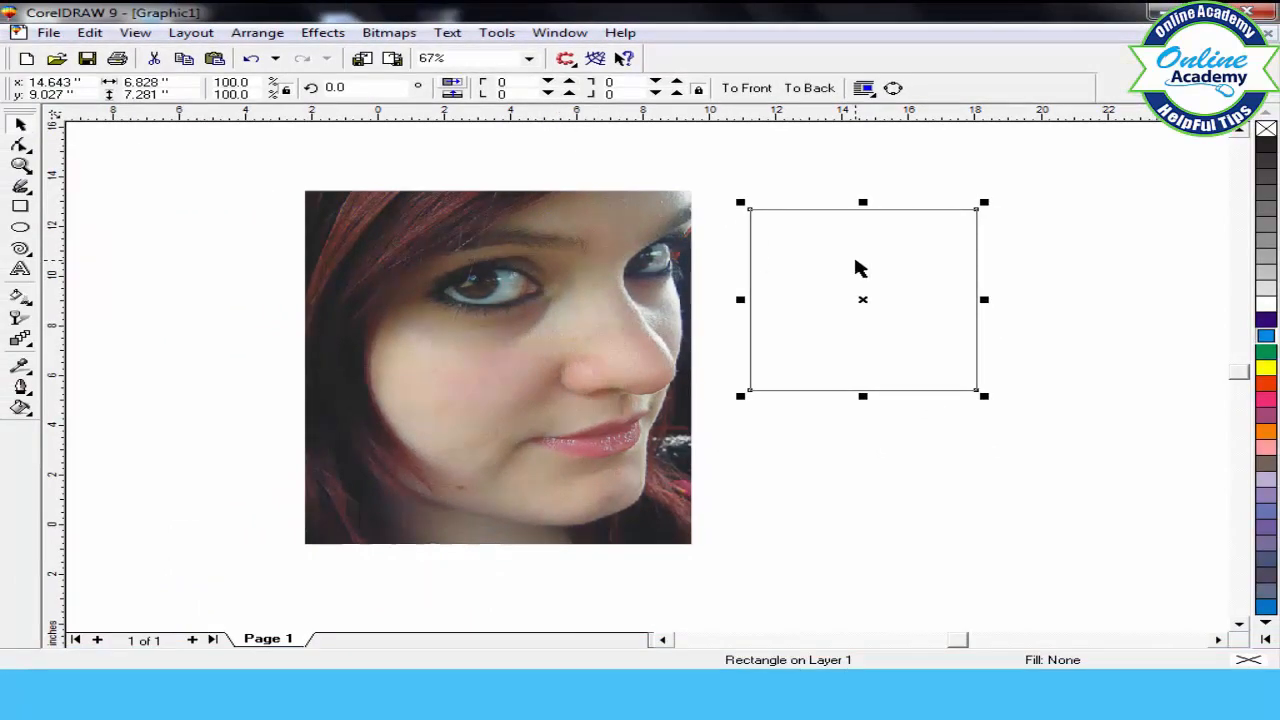
click(855, 258)
click(853, 253)
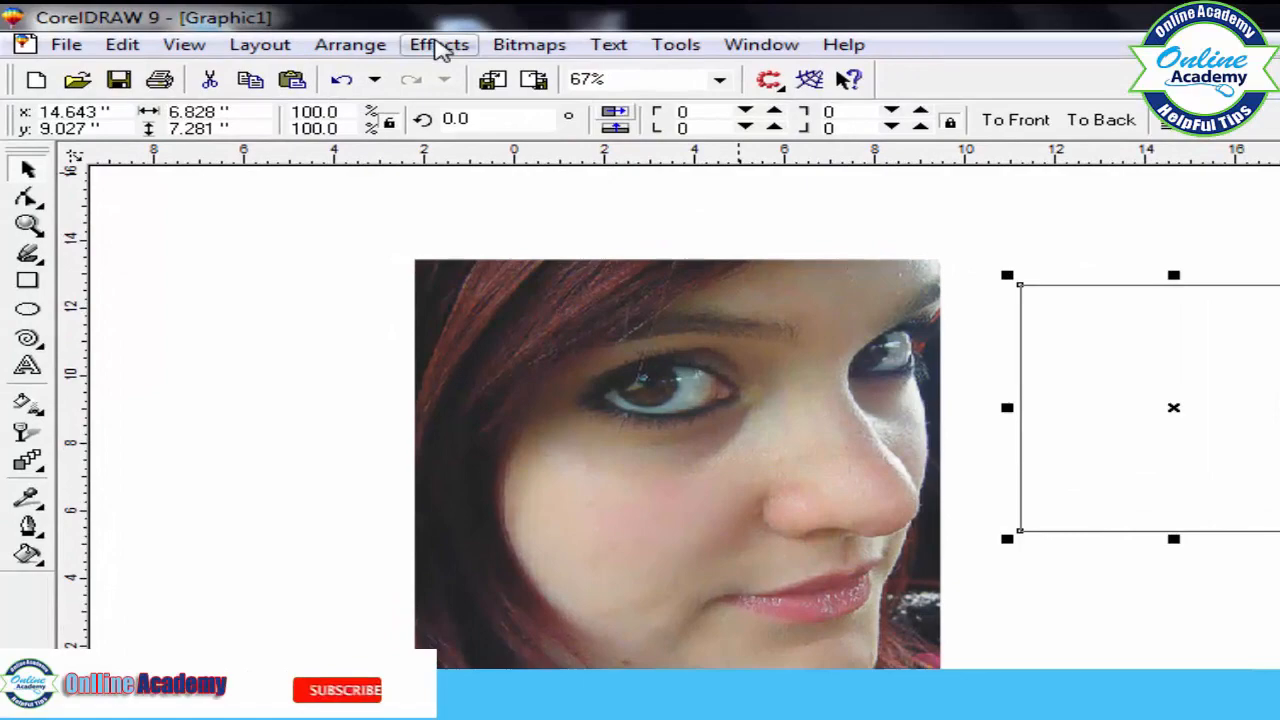
click(322, 32)
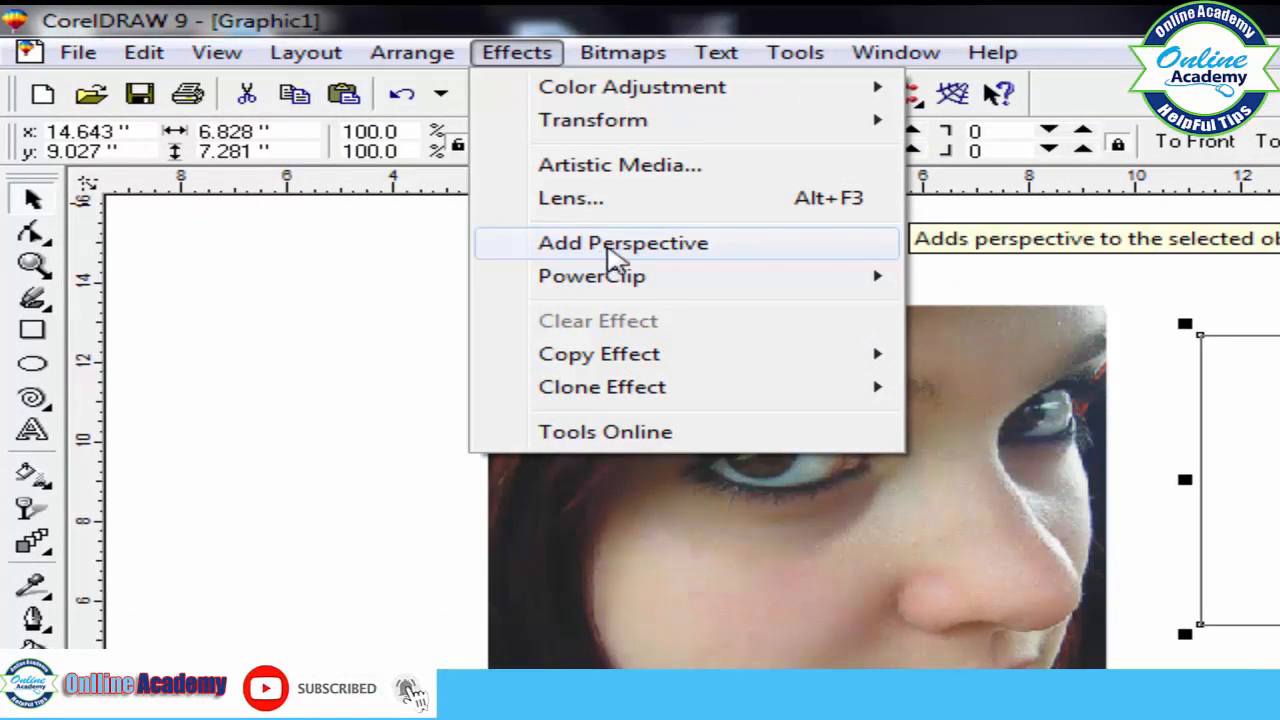
click(617, 245)
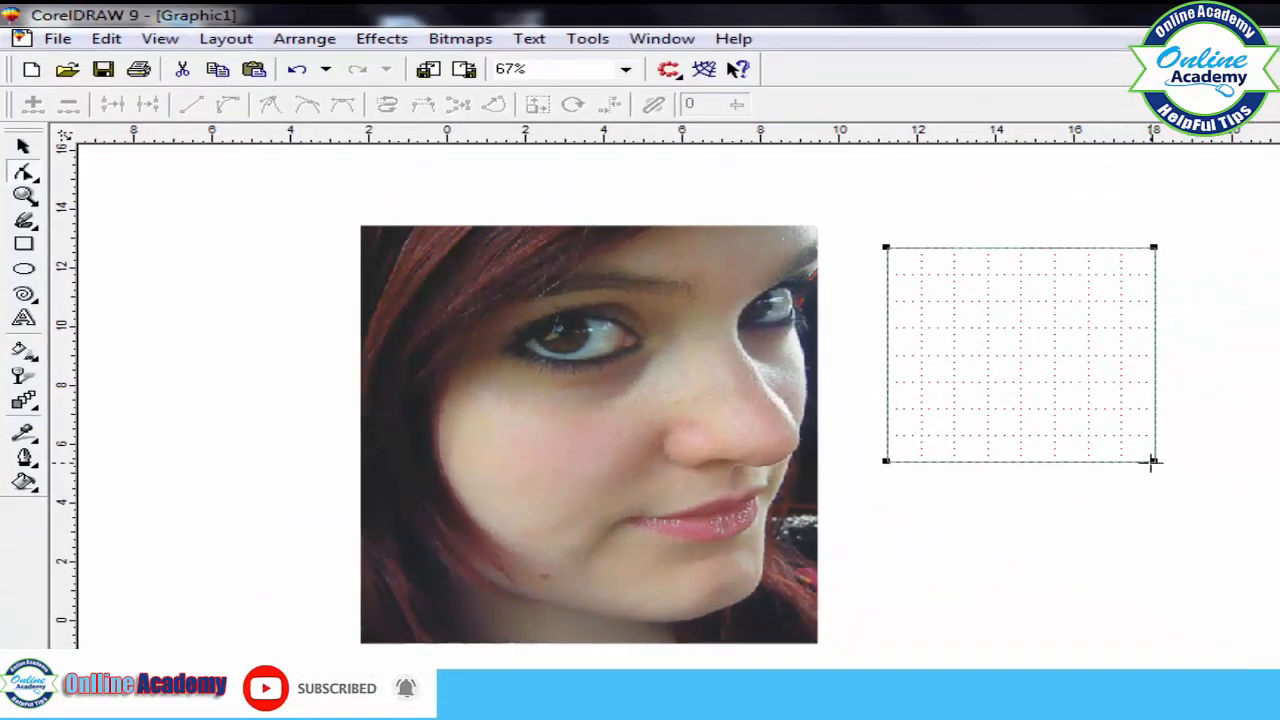
Distort the rectangle by pulling its lower-right perspective corner inward, fill it yellow, and shift it slightly farther from the photo
drag(1153, 461, 1037, 352)
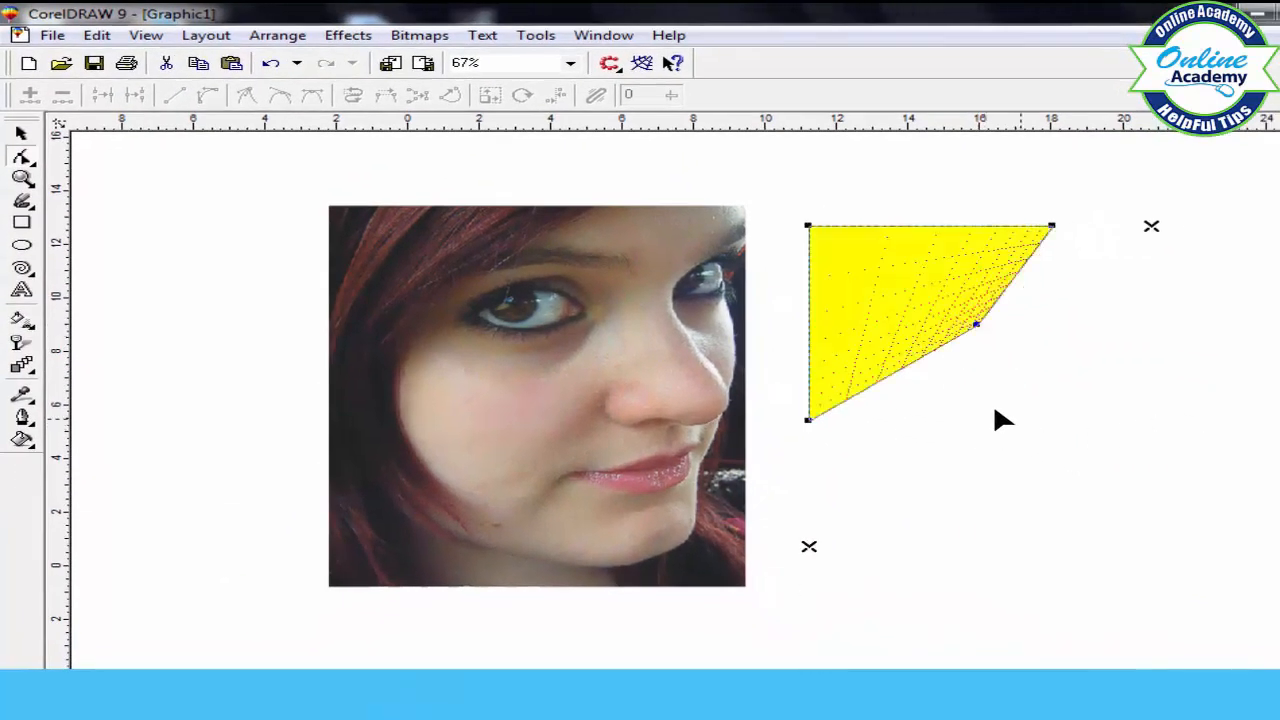
key(space)
click(851, 297)
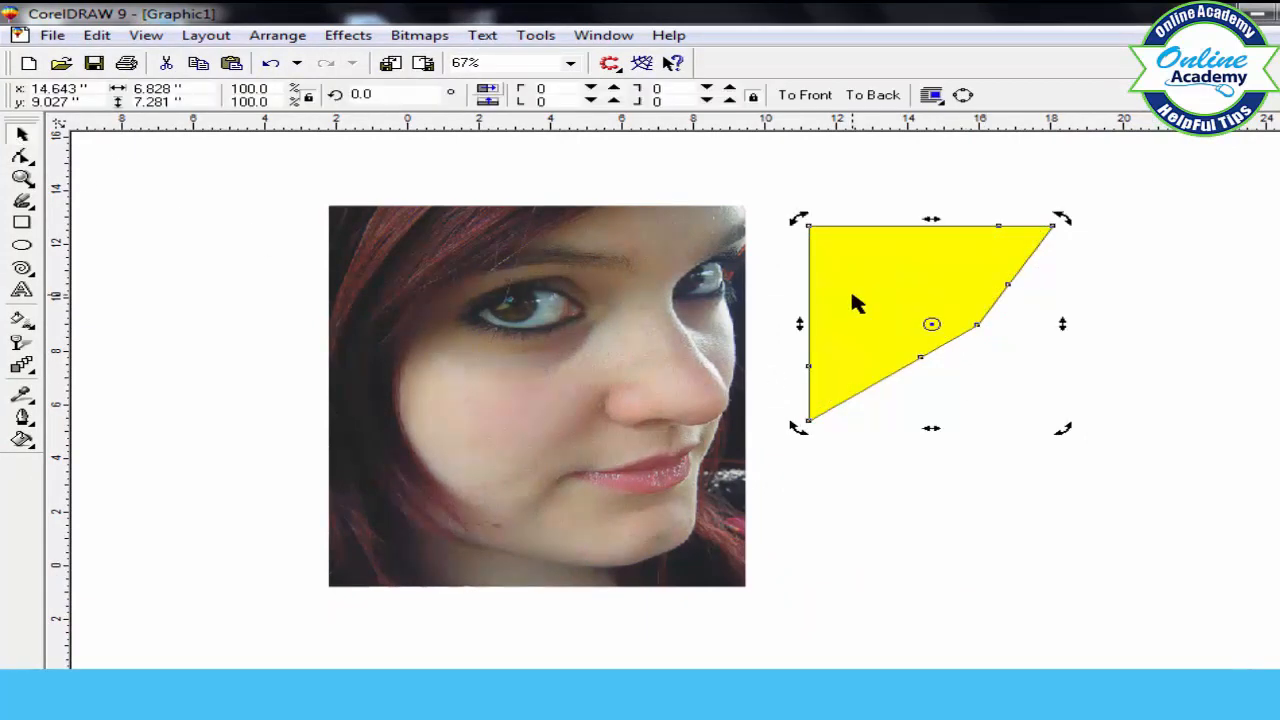
drag(855, 297, 886, 304)
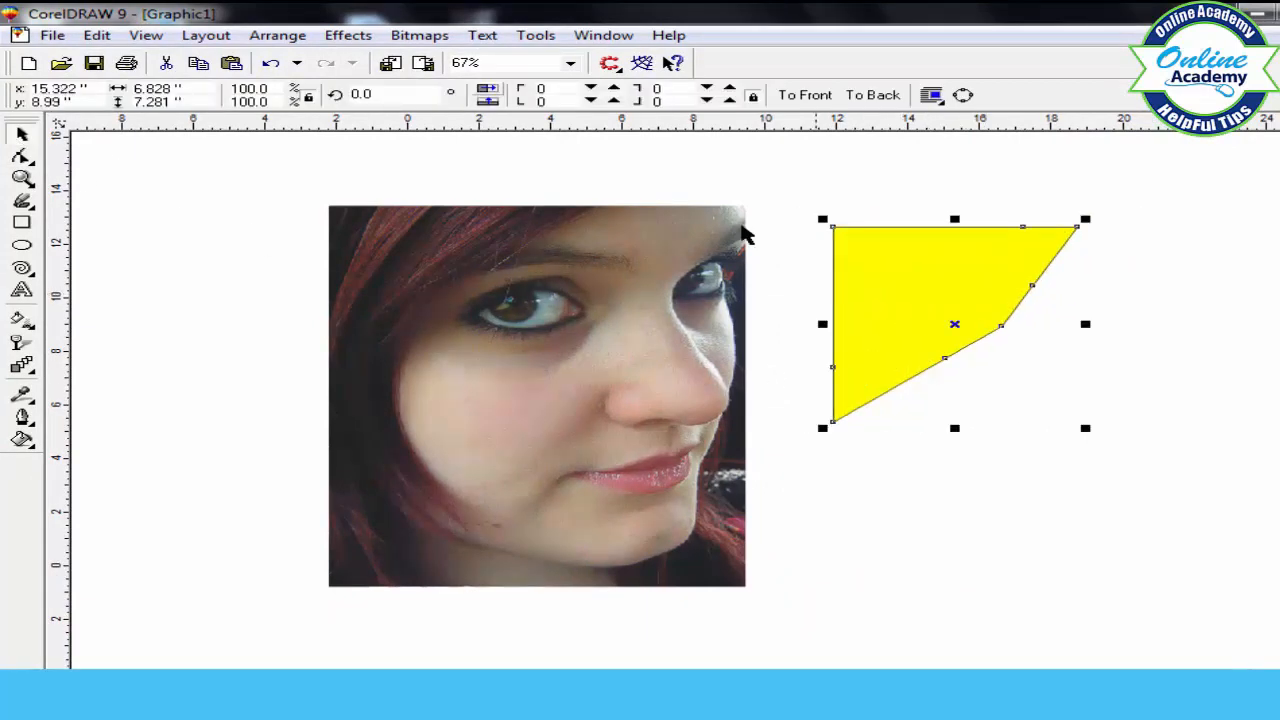
click(348, 35)
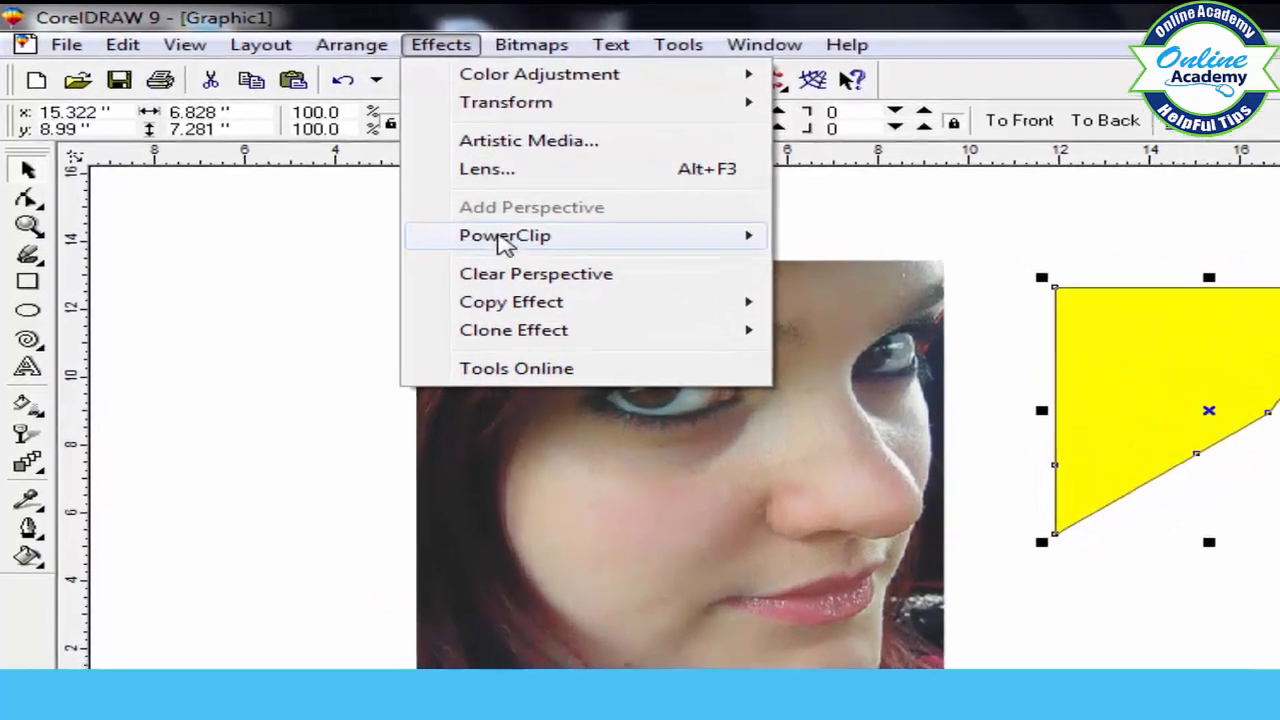
mouse_move(395, 187)
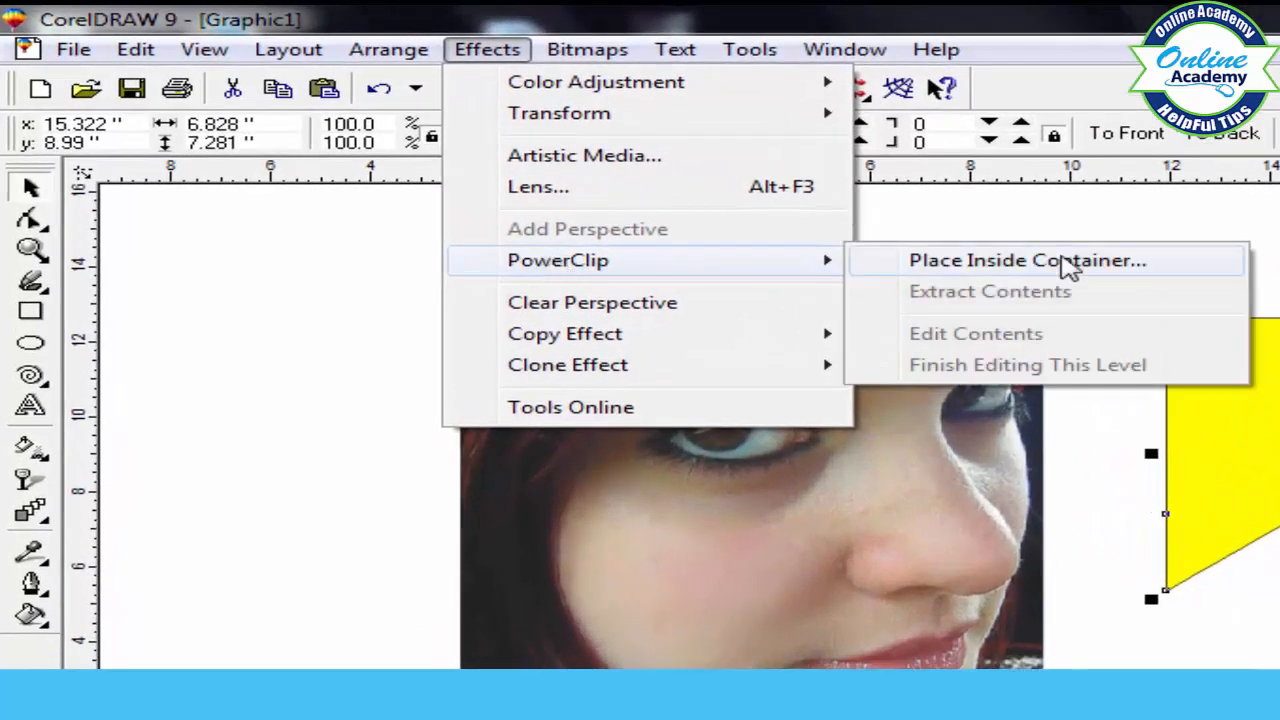
click(1063, 262)
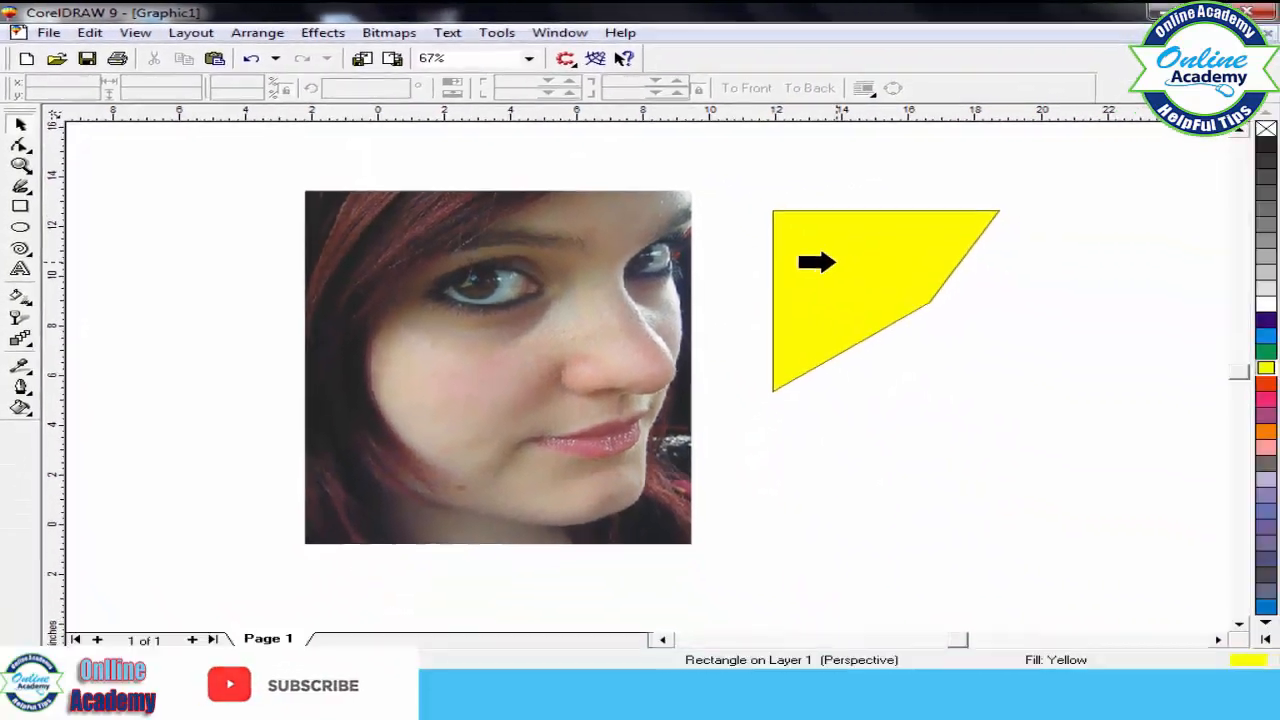
click(974, 401)
click(750, 401)
click(545, 345)
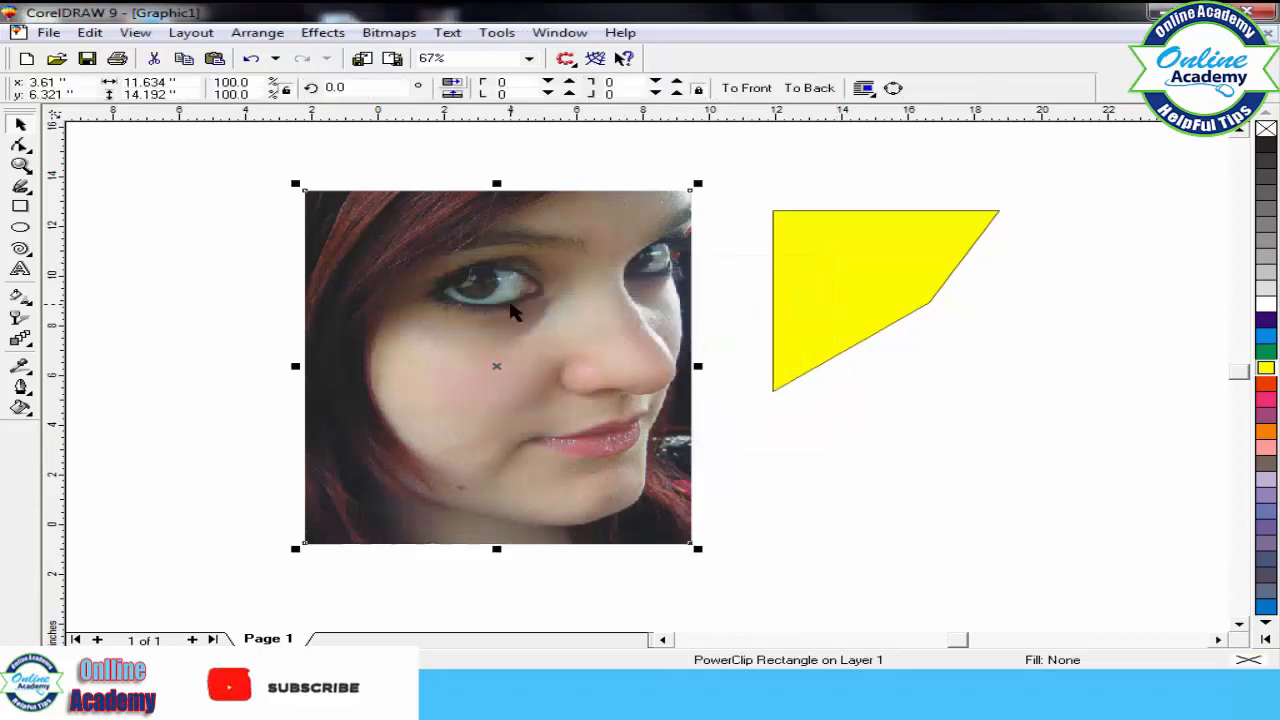
click(846, 286)
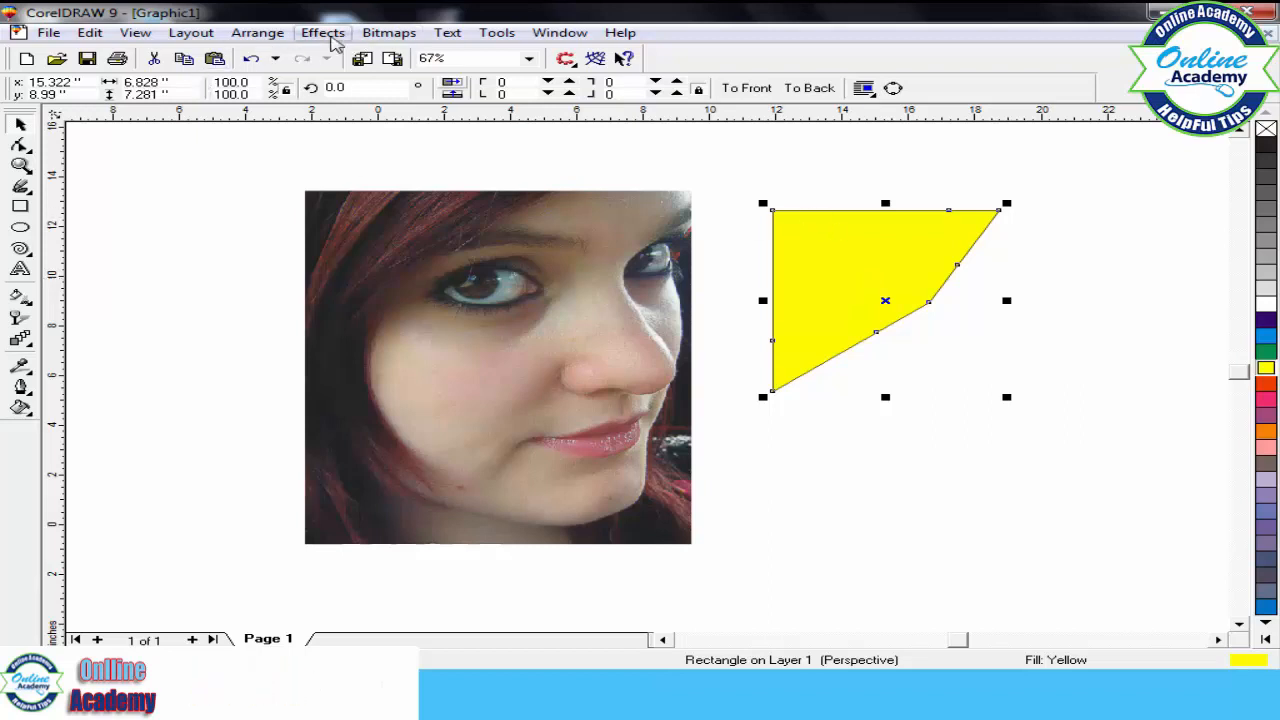
click(331, 36)
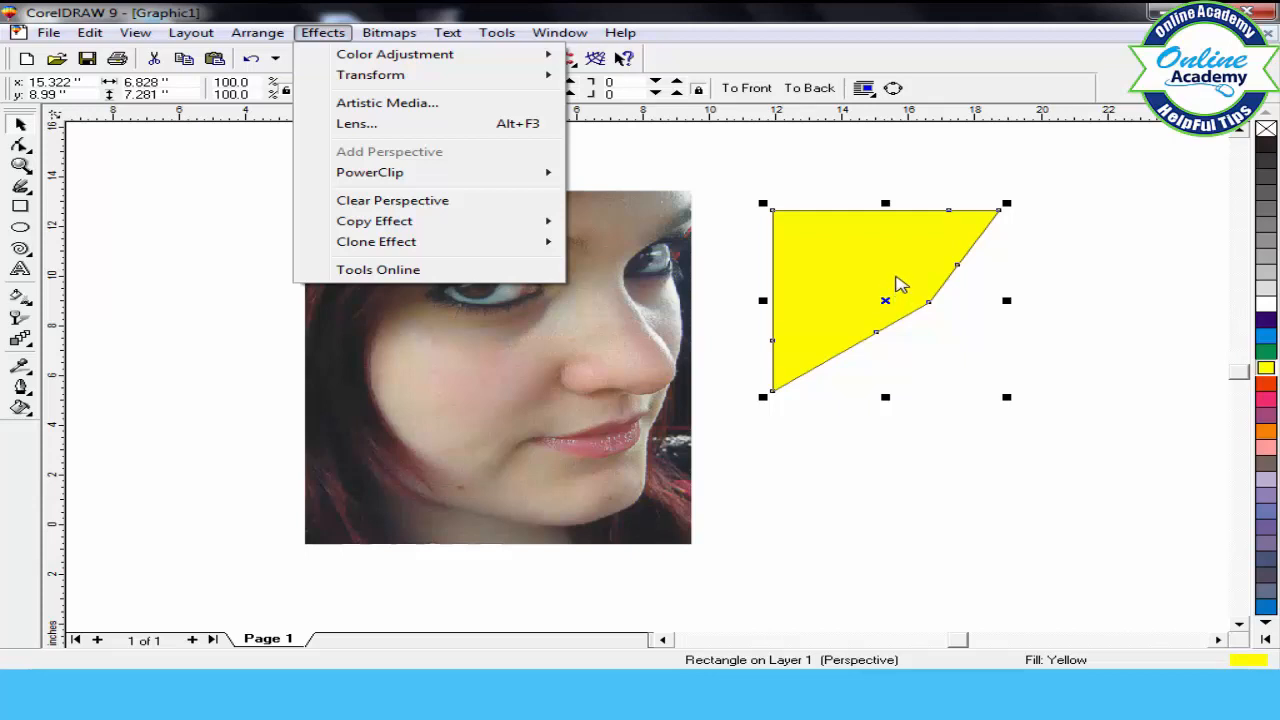
click(897, 284)
Select the portrait photo and PowerClip it inside the yellow perspective shape
click(575, 303)
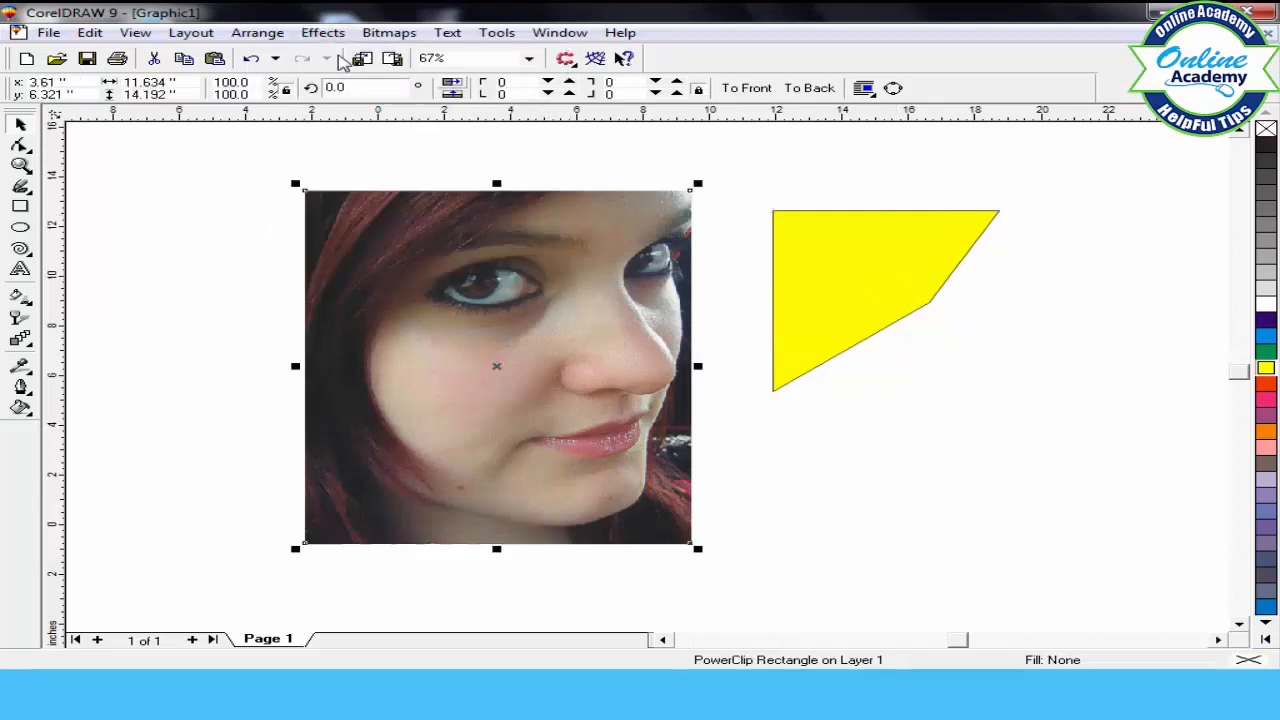
click(323, 32)
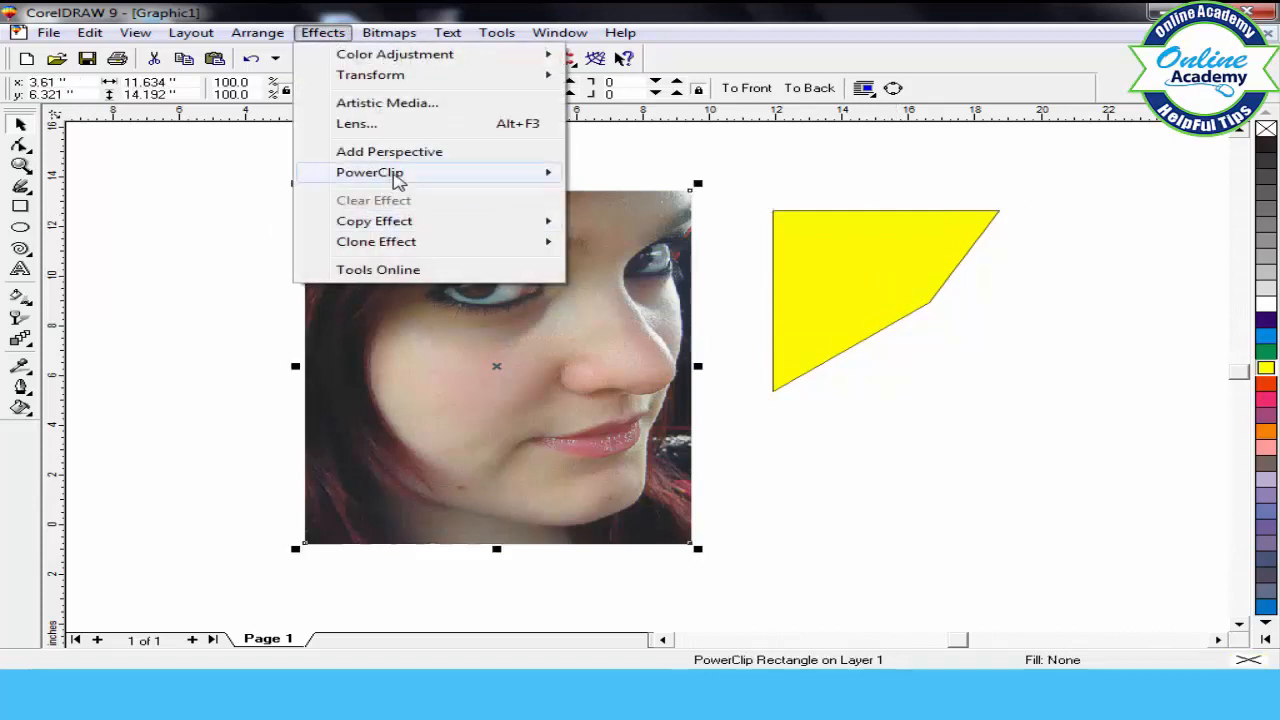
mouse_move(394, 178)
click(666, 177)
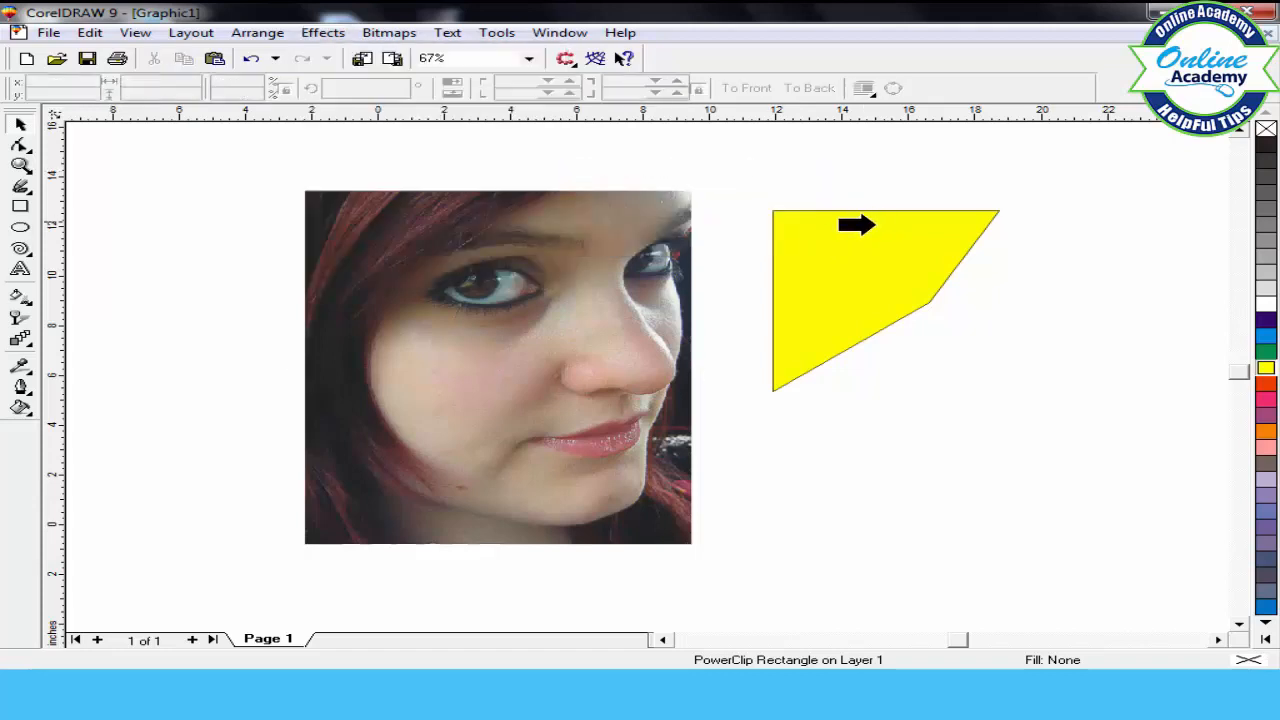
click(877, 233)
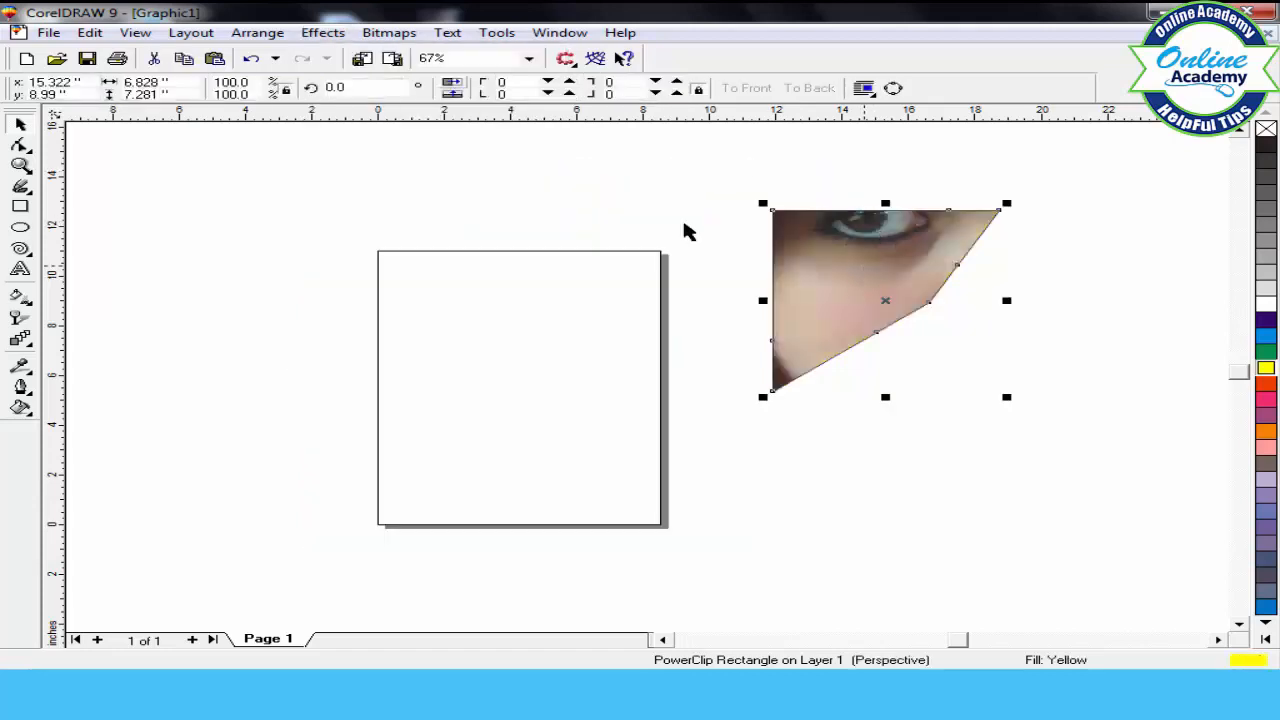
Open the PowerClip contents for editing, then scale the photo down to about 6.2 by 7.5 inches and position it over the container outline
click(308, 33)
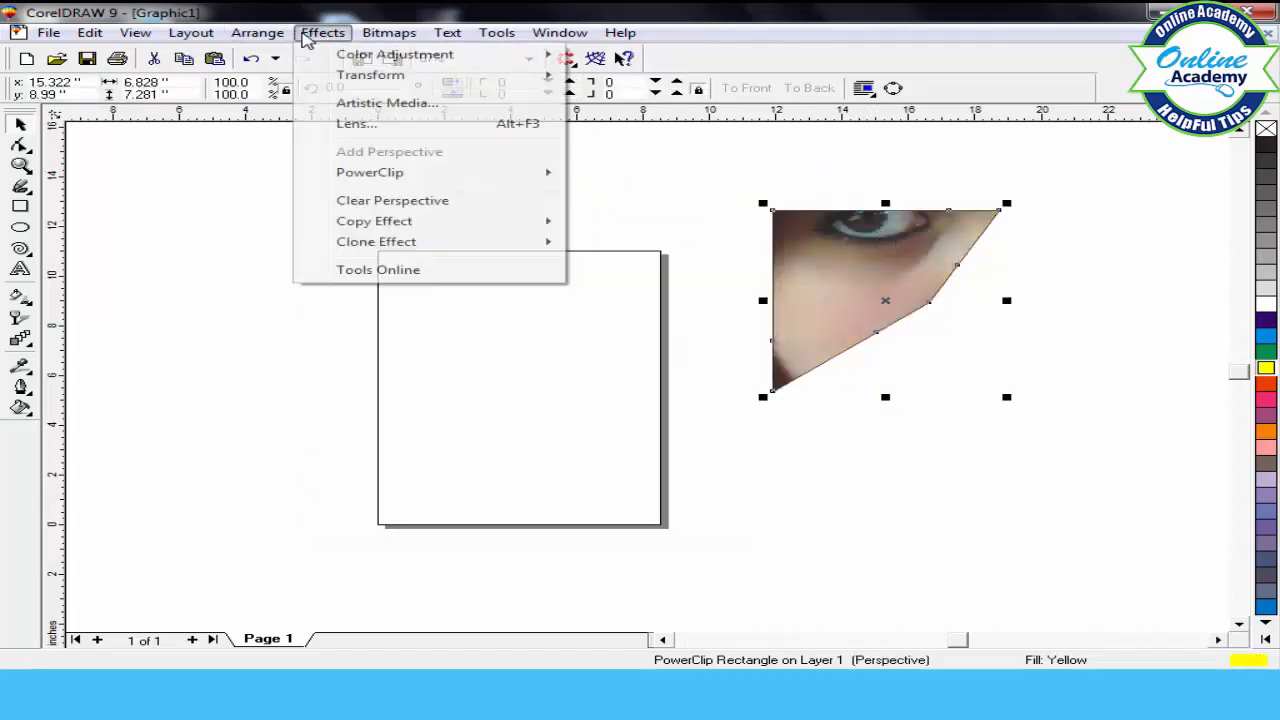
mouse_move(386, 174)
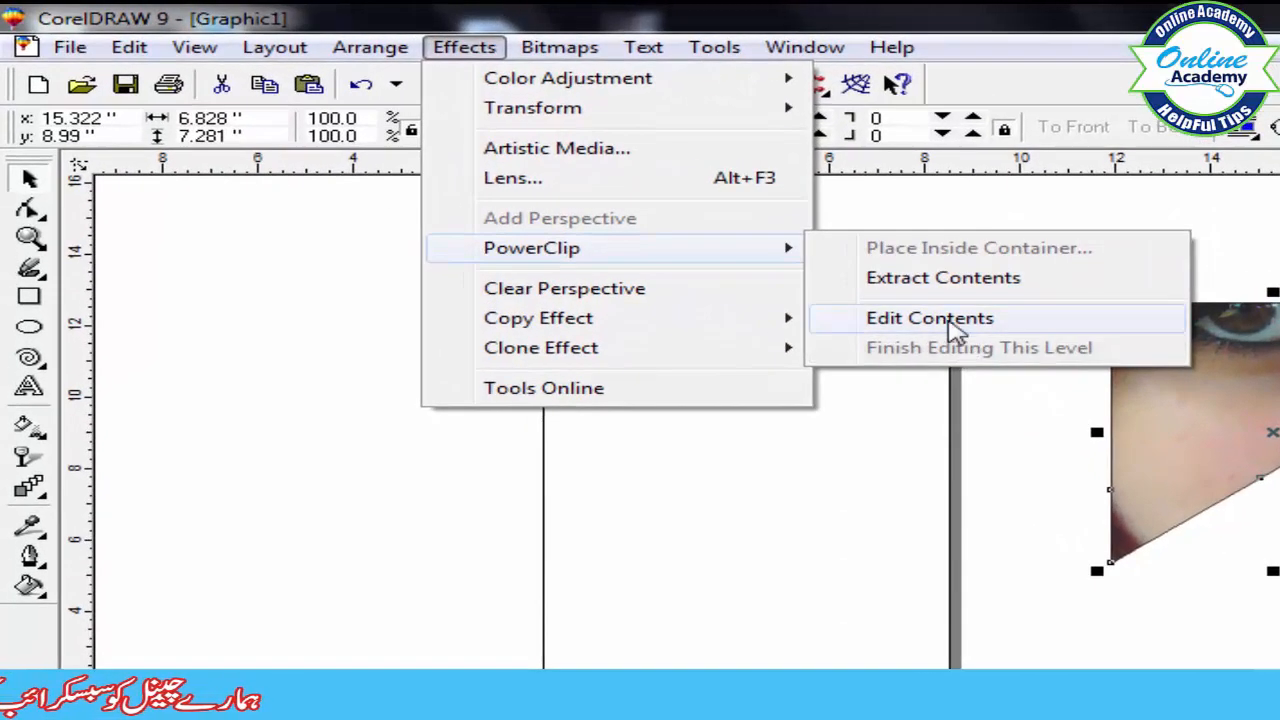
click(950, 322)
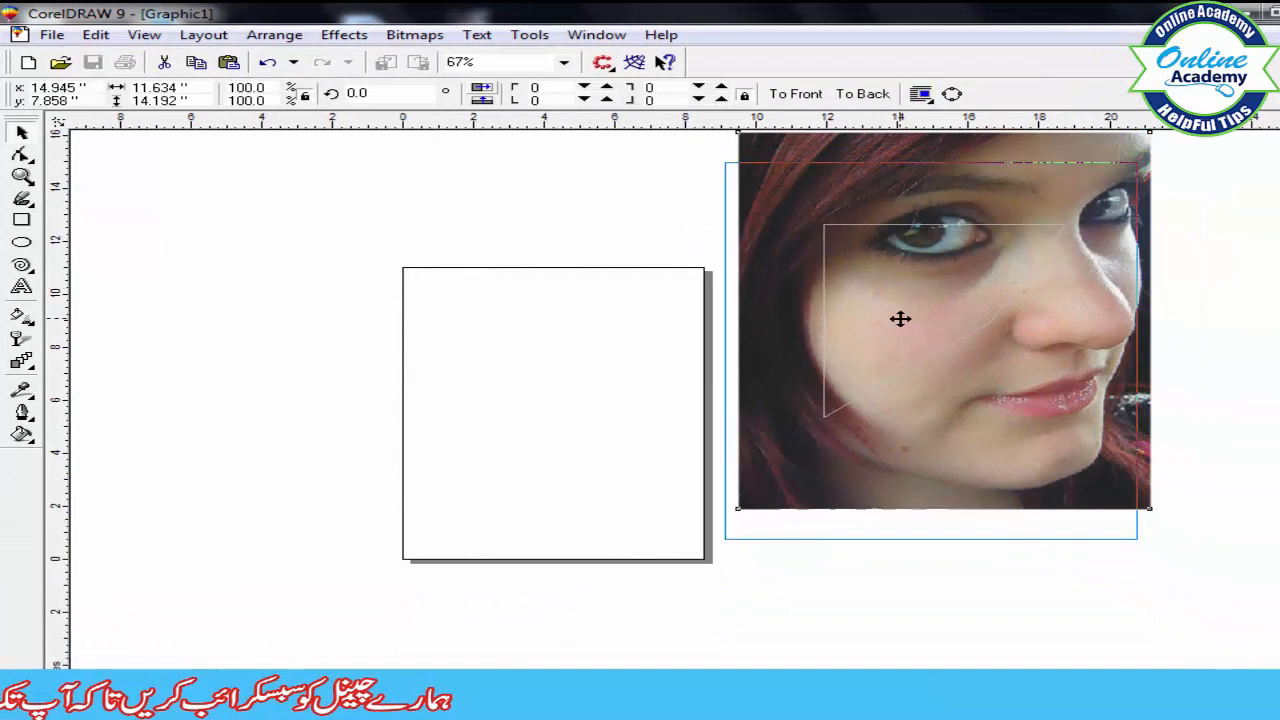
drag(900, 318, 900, 318)
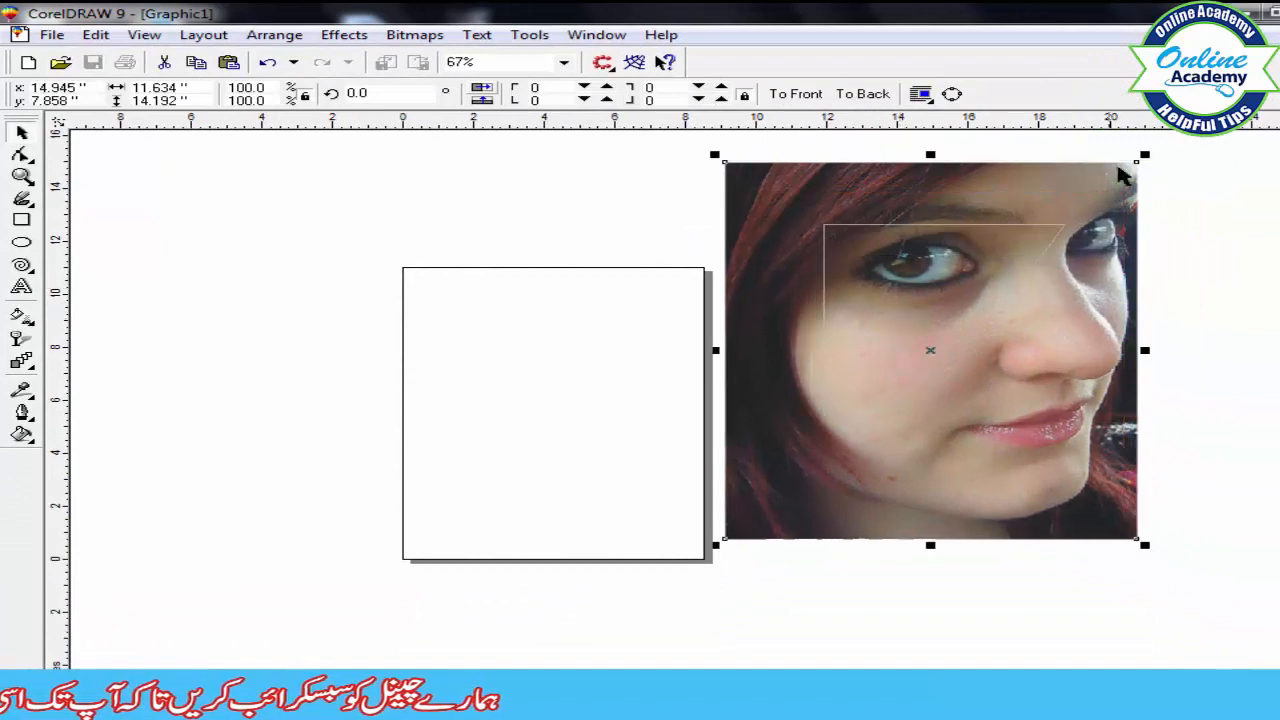
drag(1143, 158, 978, 308)
drag(893, 378, 966, 263)
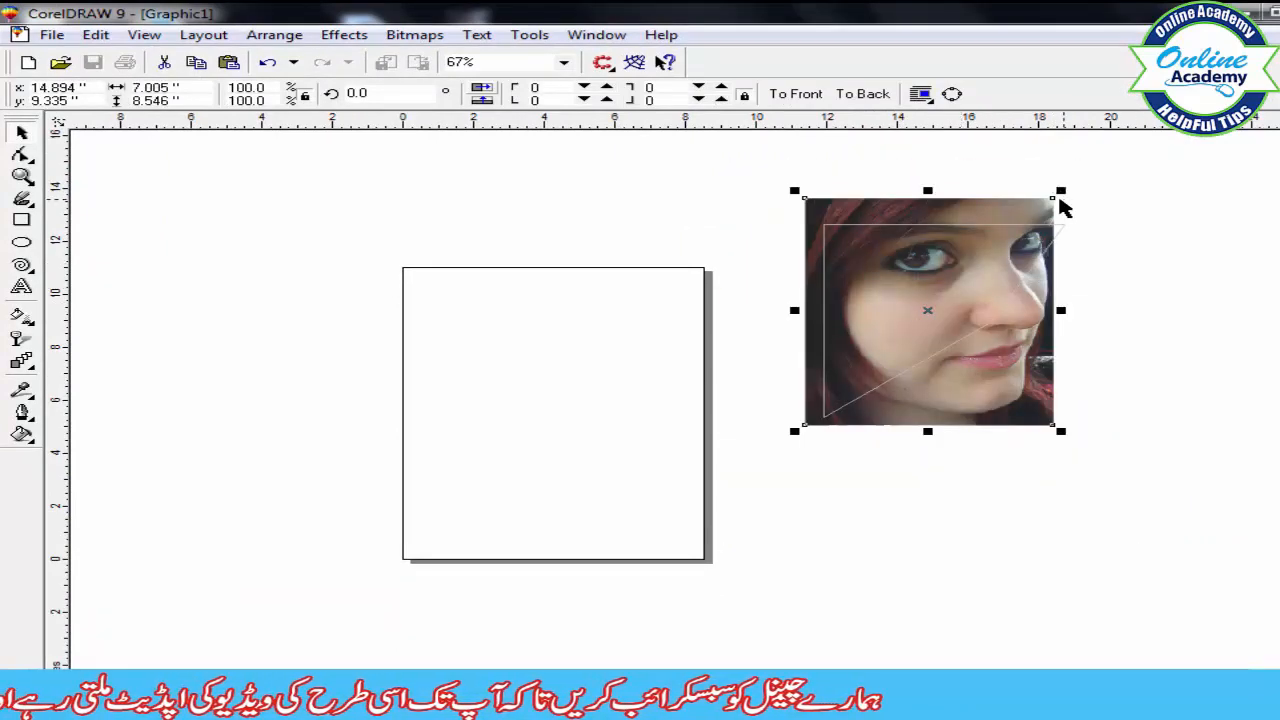
drag(1060, 190, 1031, 213)
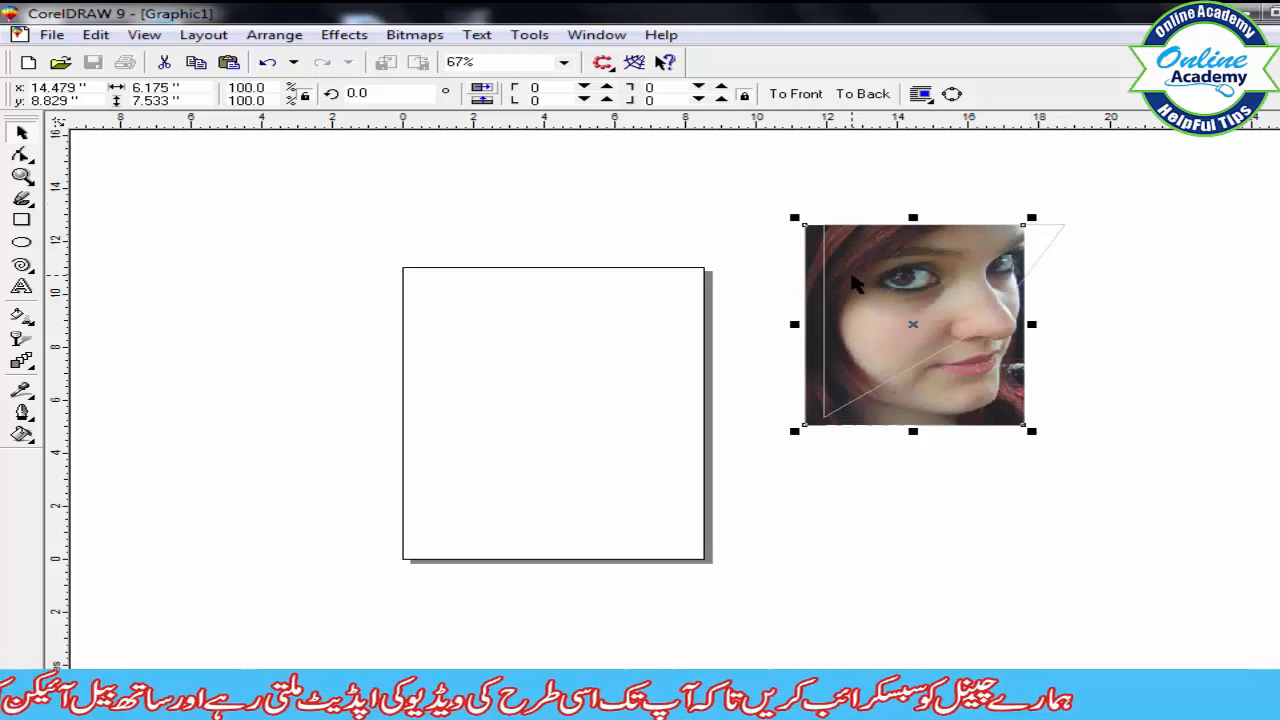
Finish editing this level of the PowerClip
right_click(853, 282)
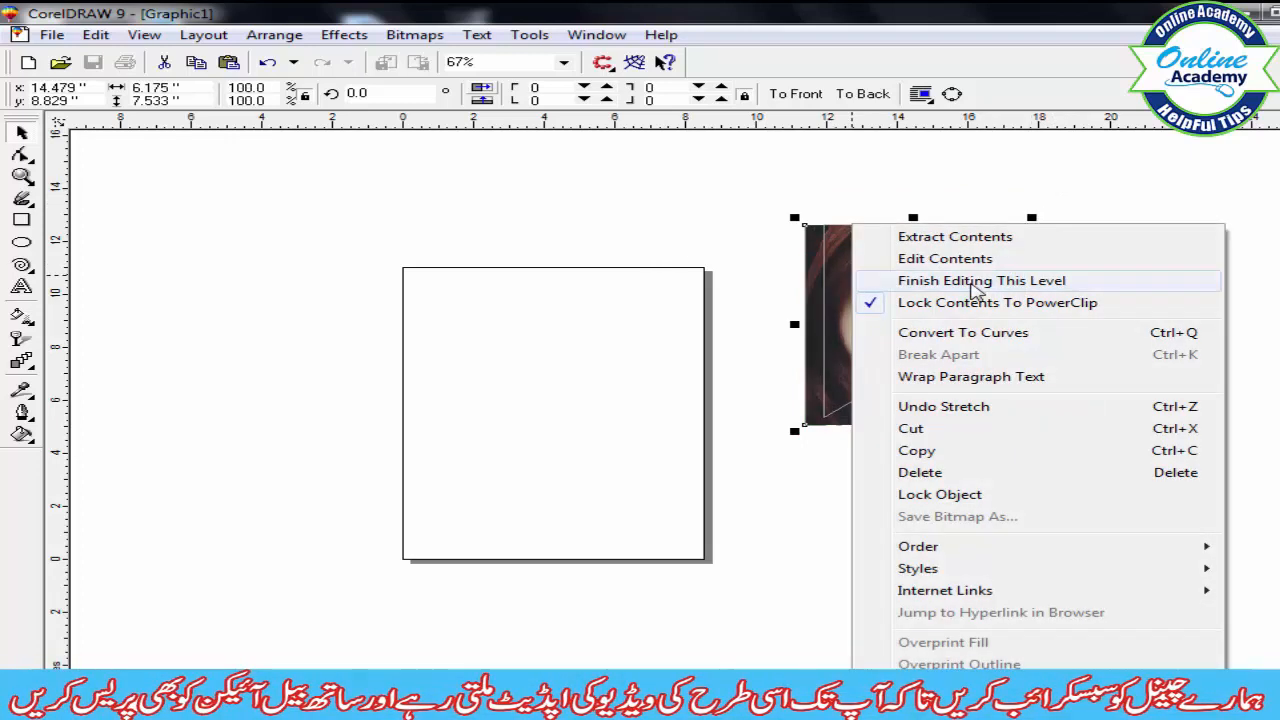
click(622, 207)
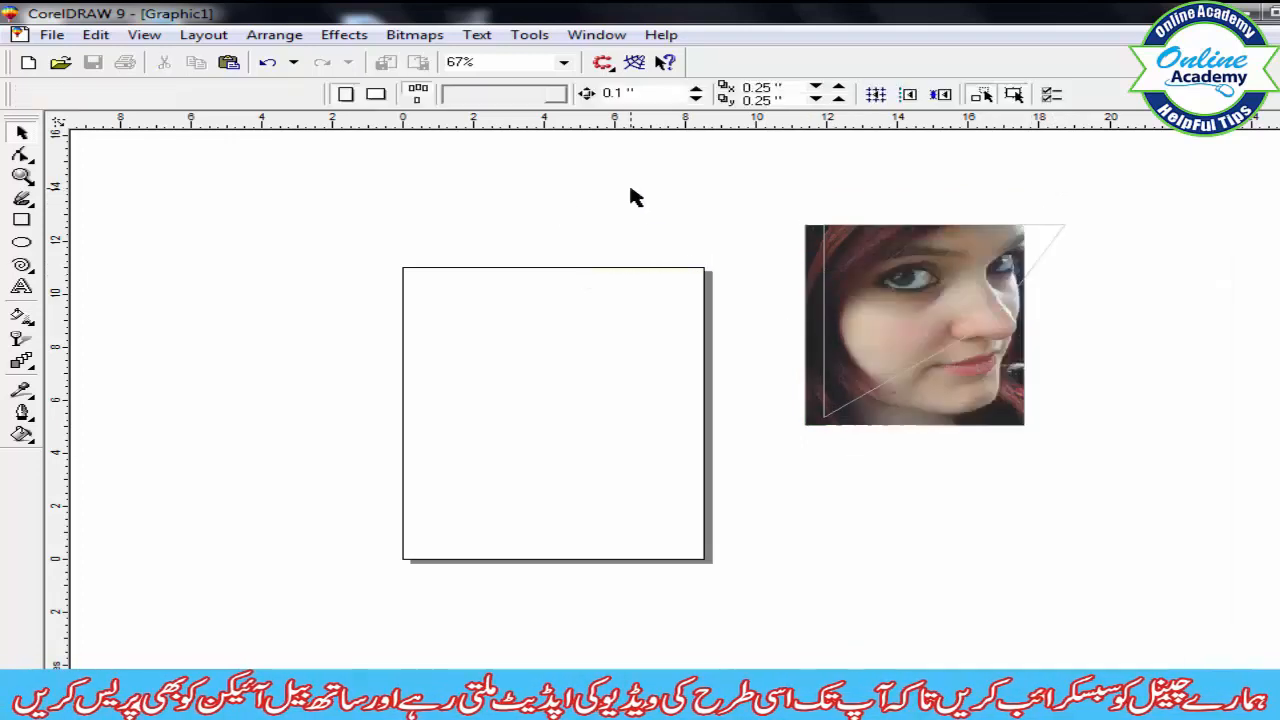
click(366, 38)
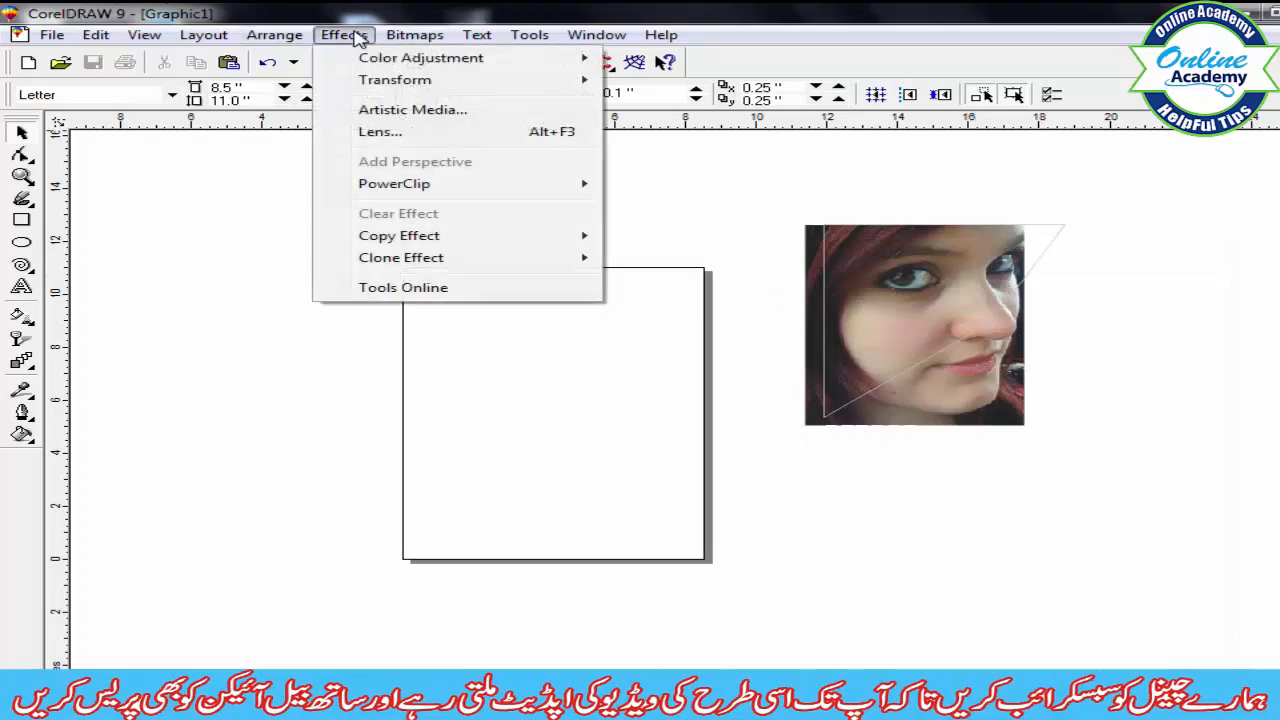
mouse_move(405, 184)
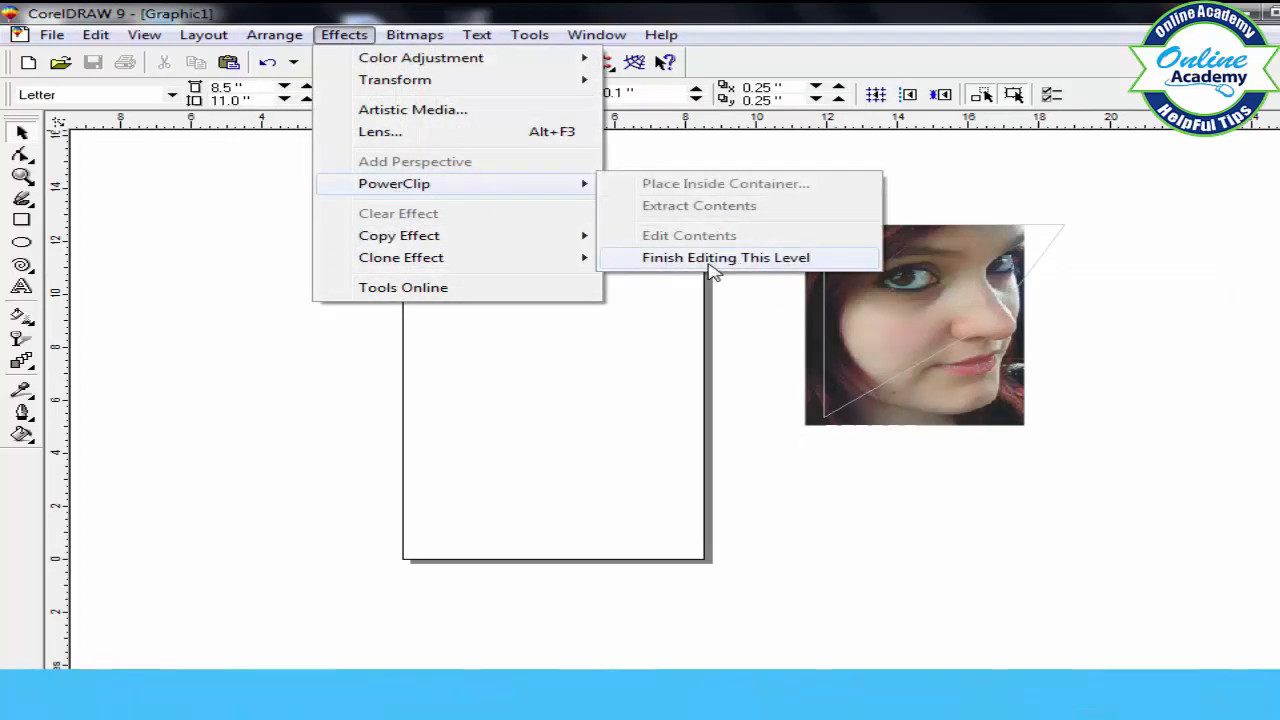
click(734, 258)
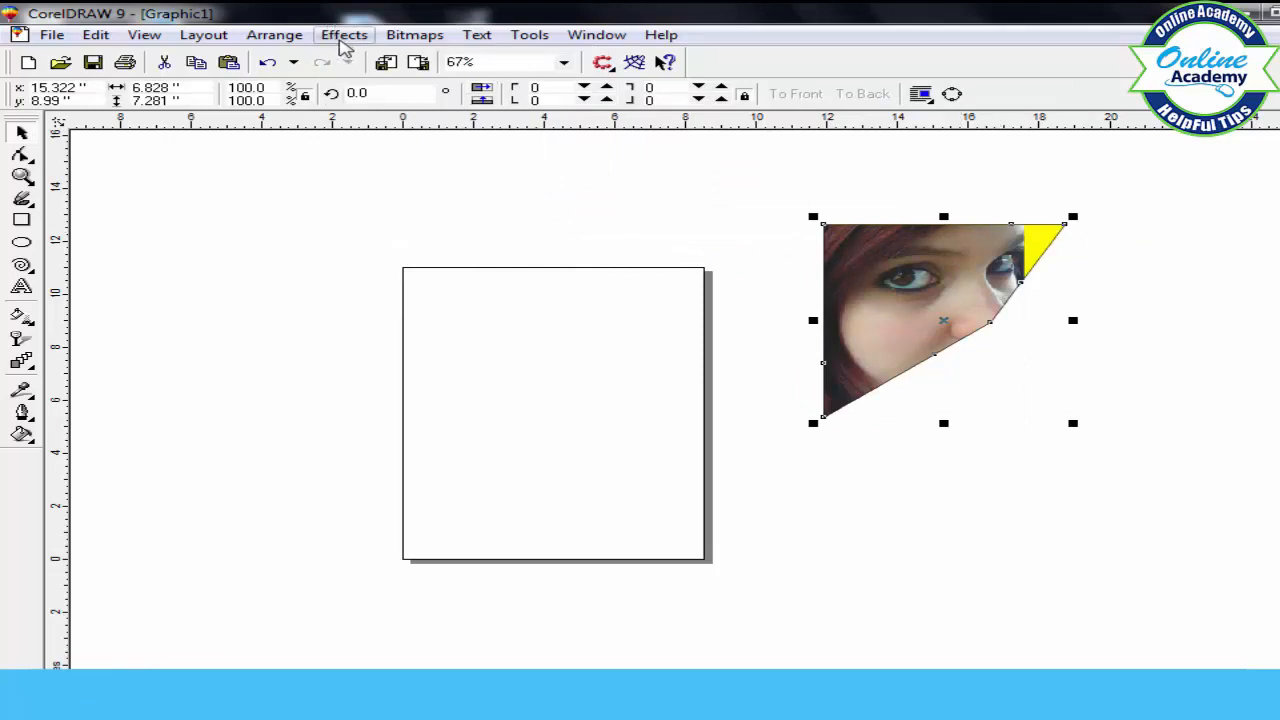
Extract the photo from the yellow PowerClip container and move it onto the page
click(343, 40)
mouse_move(409, 183)
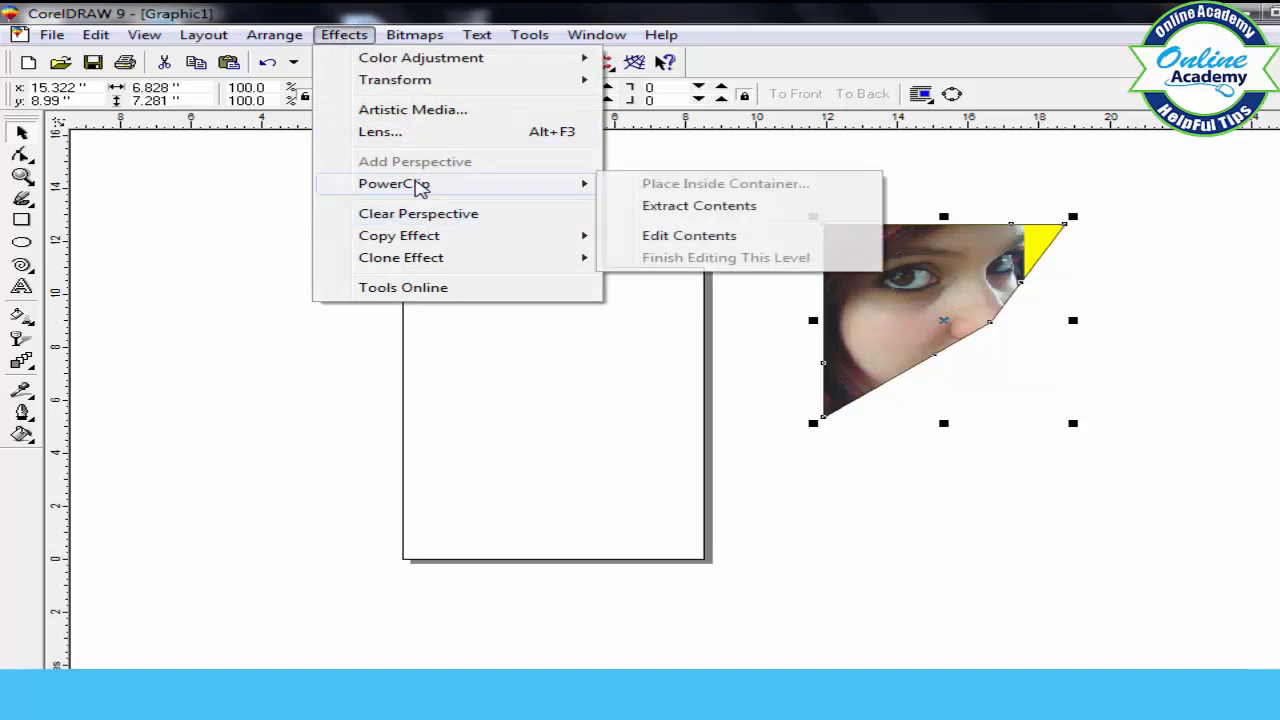
click(726, 207)
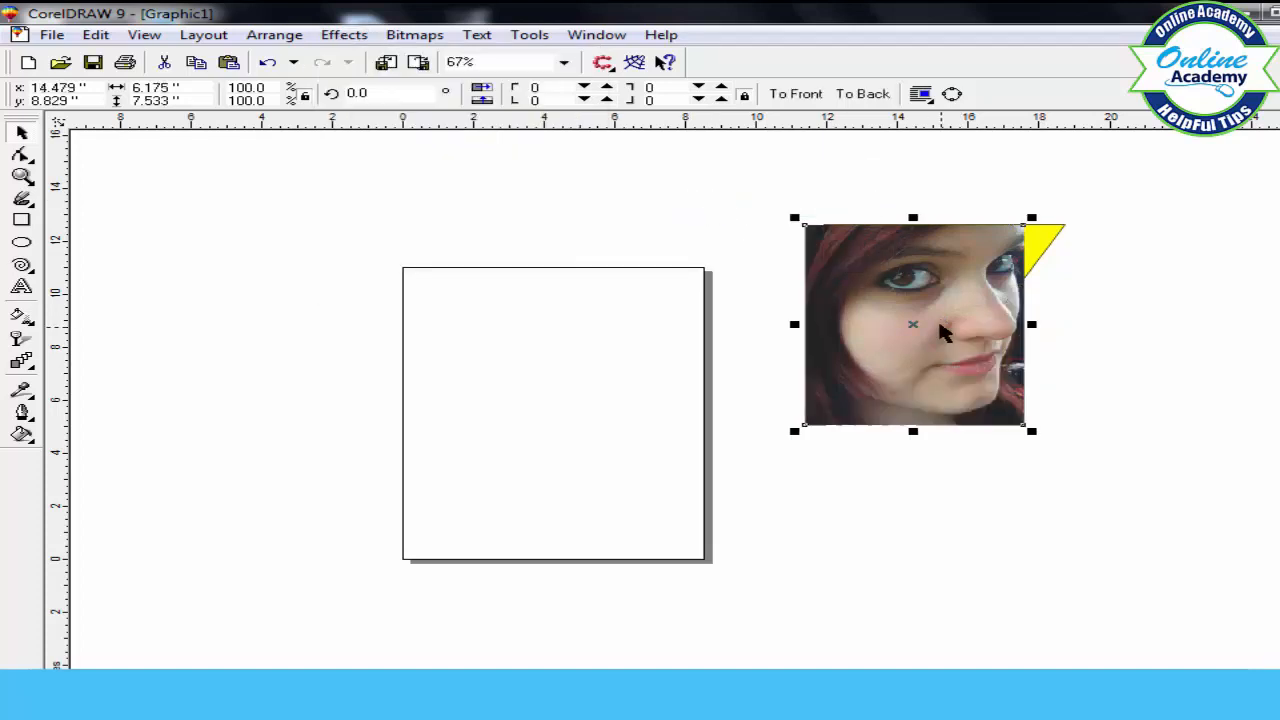
drag(943, 334, 560, 384)
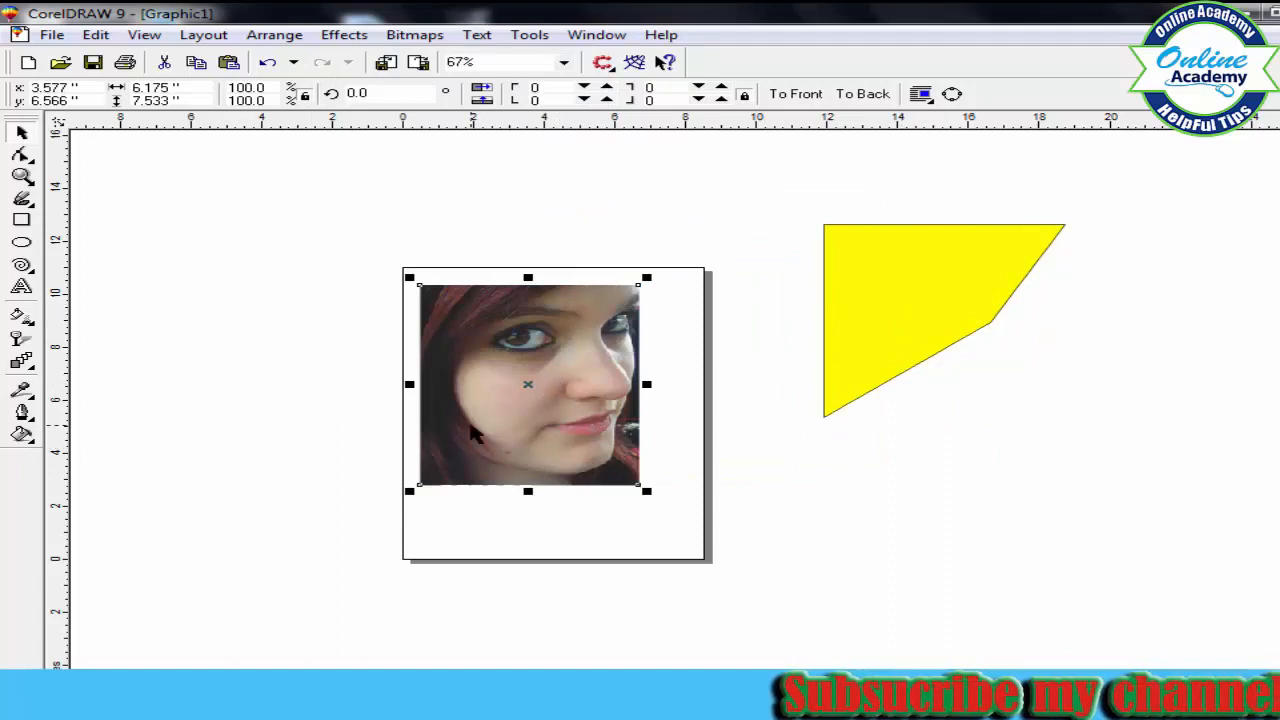
Draw an ellipse about 6.4 by 7.2 inches in the blank area beside the page
click(27, 243)
drag(107, 187, 334, 380)
click(22, 133)
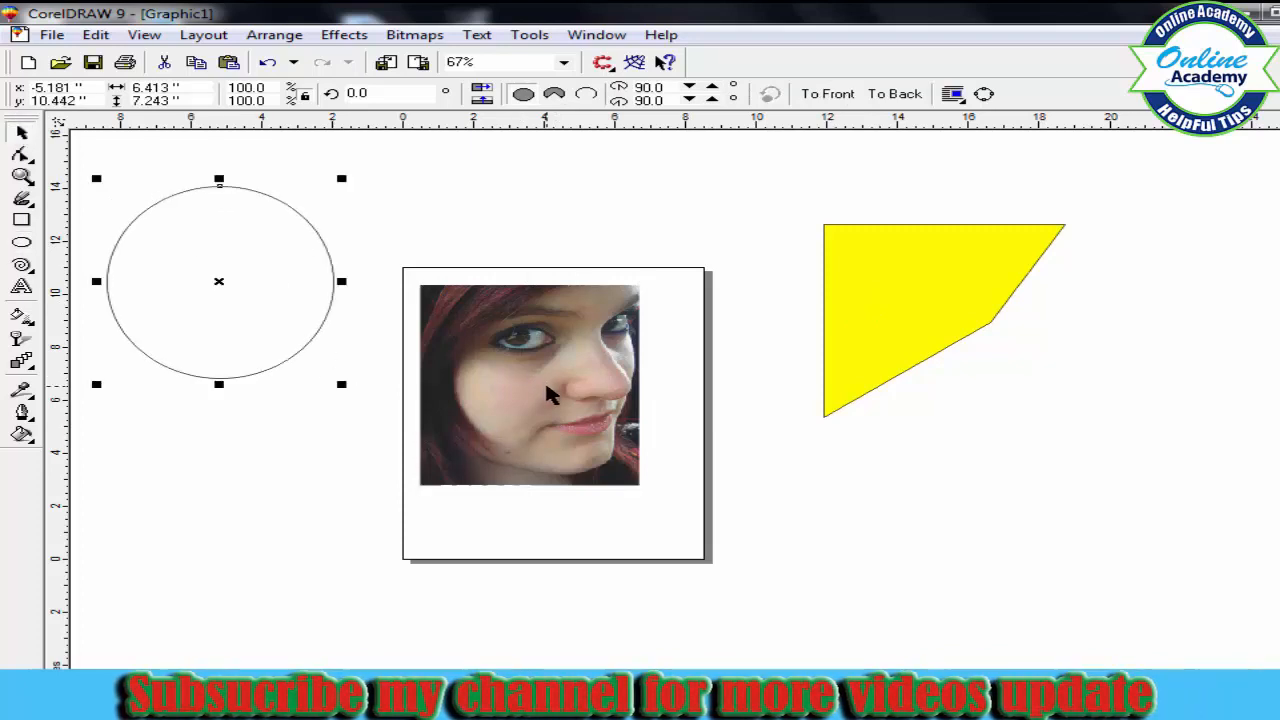
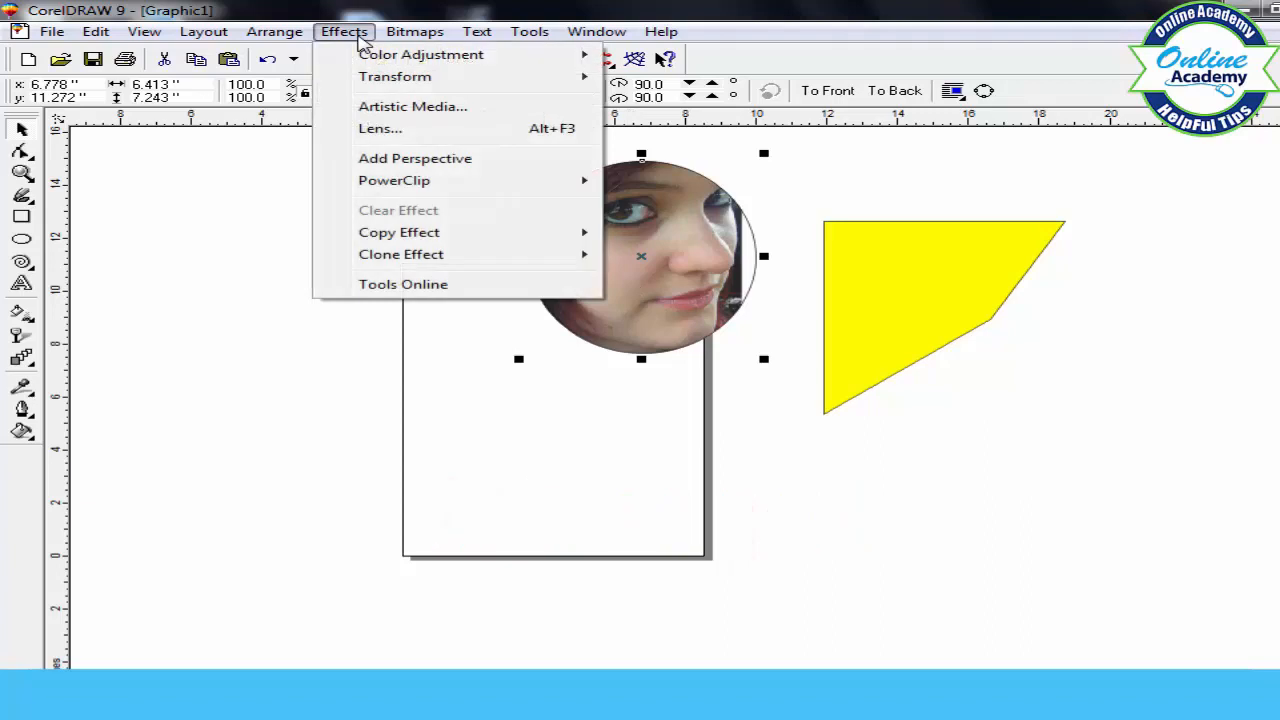
Extract the photo from the ellipse's PowerClip and move it aside, clear of the ellipse
mouse_move(452, 183)
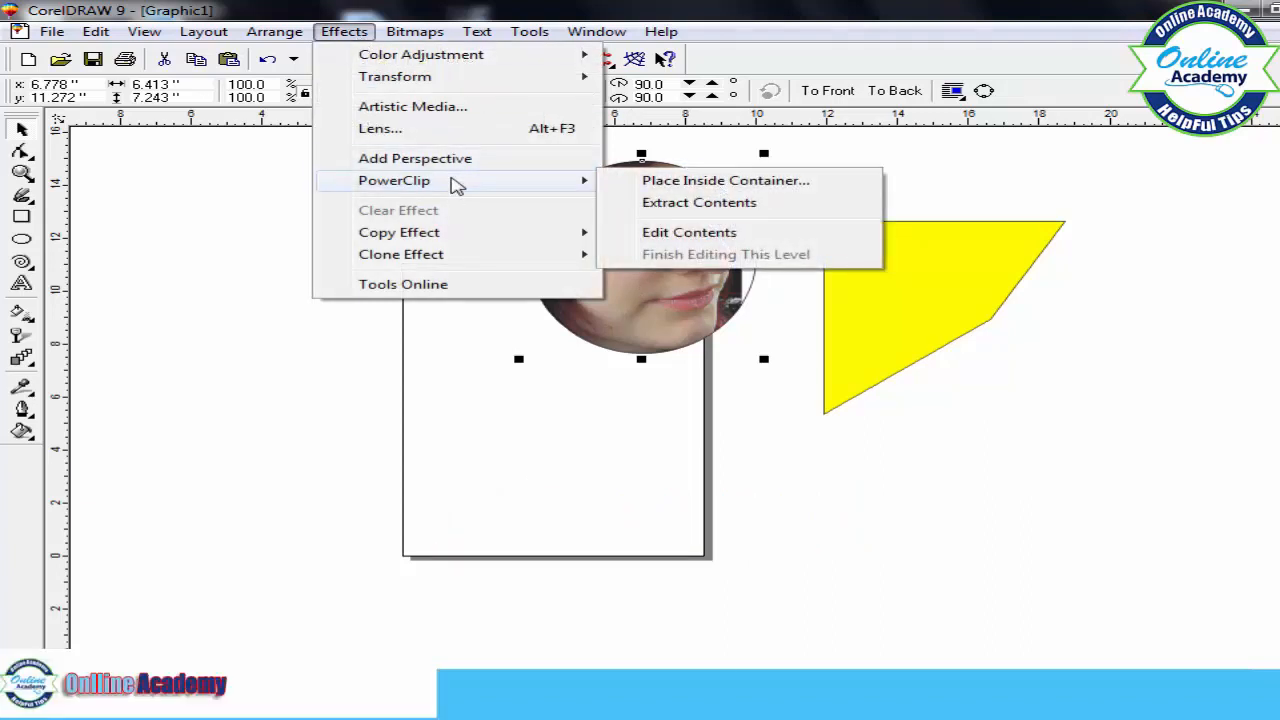
click(700, 204)
drag(594, 263, 362, 298)
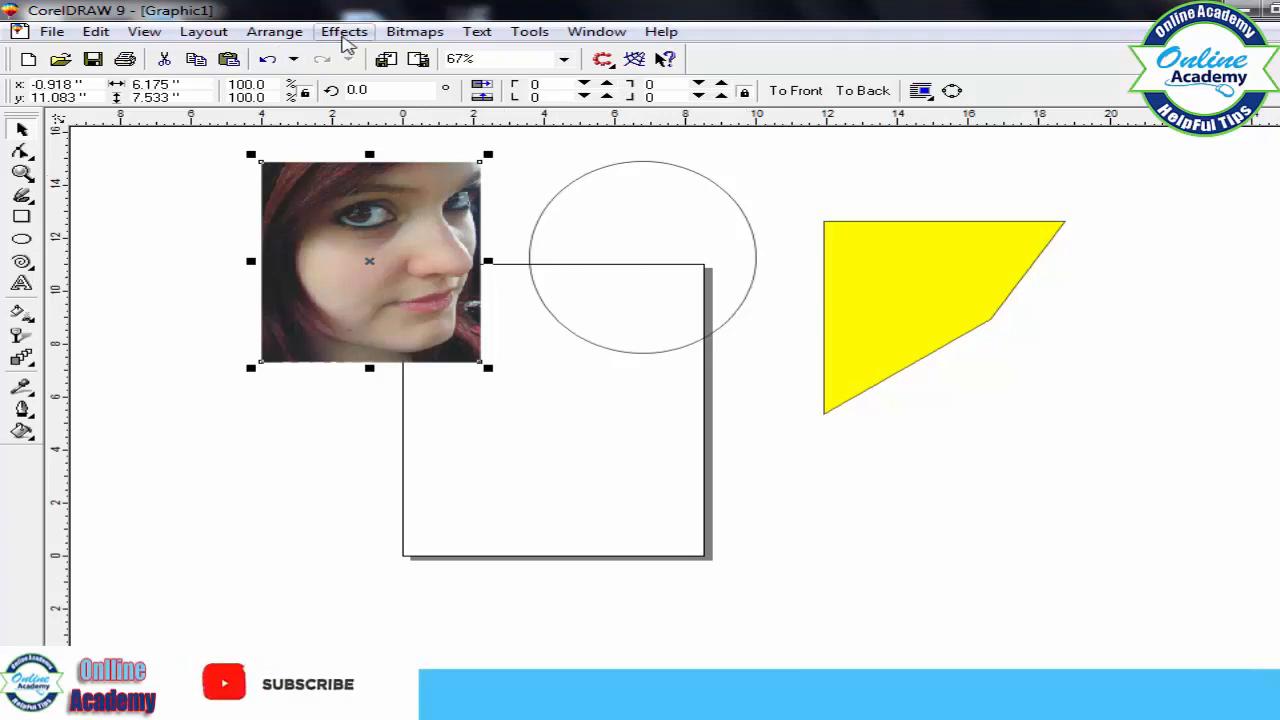
Examine the PowerClip commands and Copy Effect options available for the photo, then select the yellow perspective shape
click(344, 31)
mouse_move(404, 186)
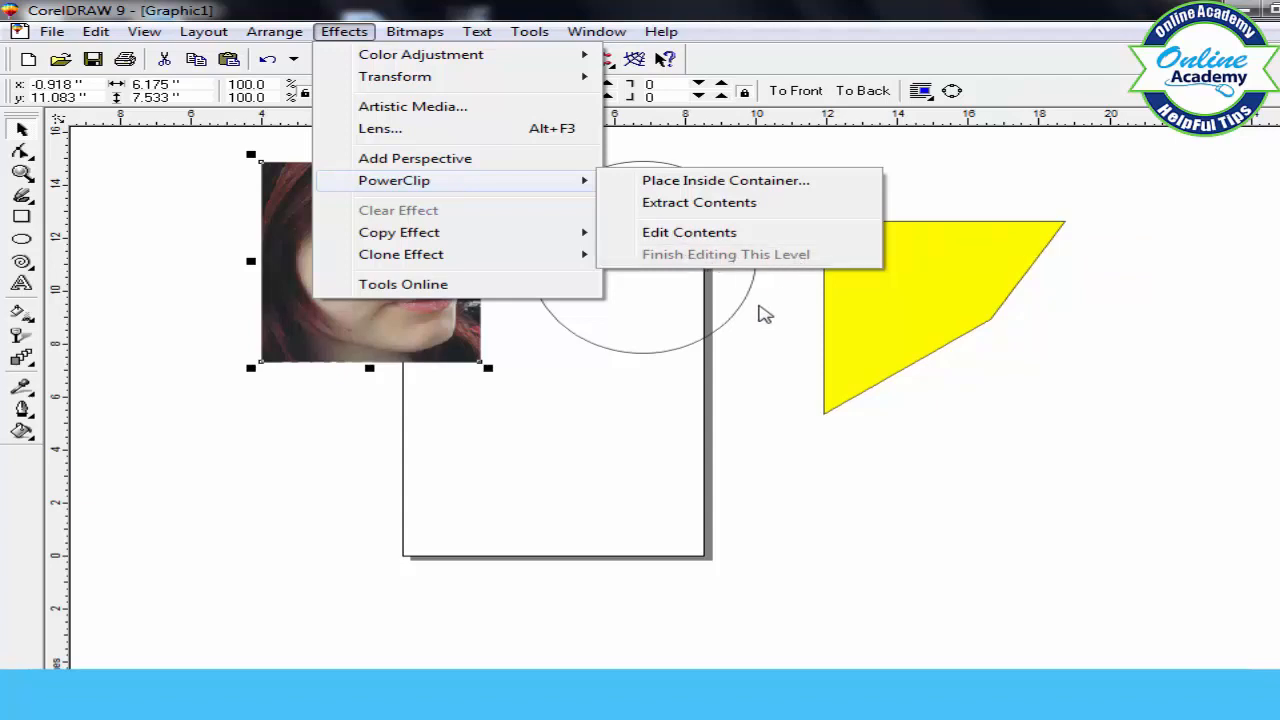
click(737, 320)
click(446, 283)
click(344, 31)
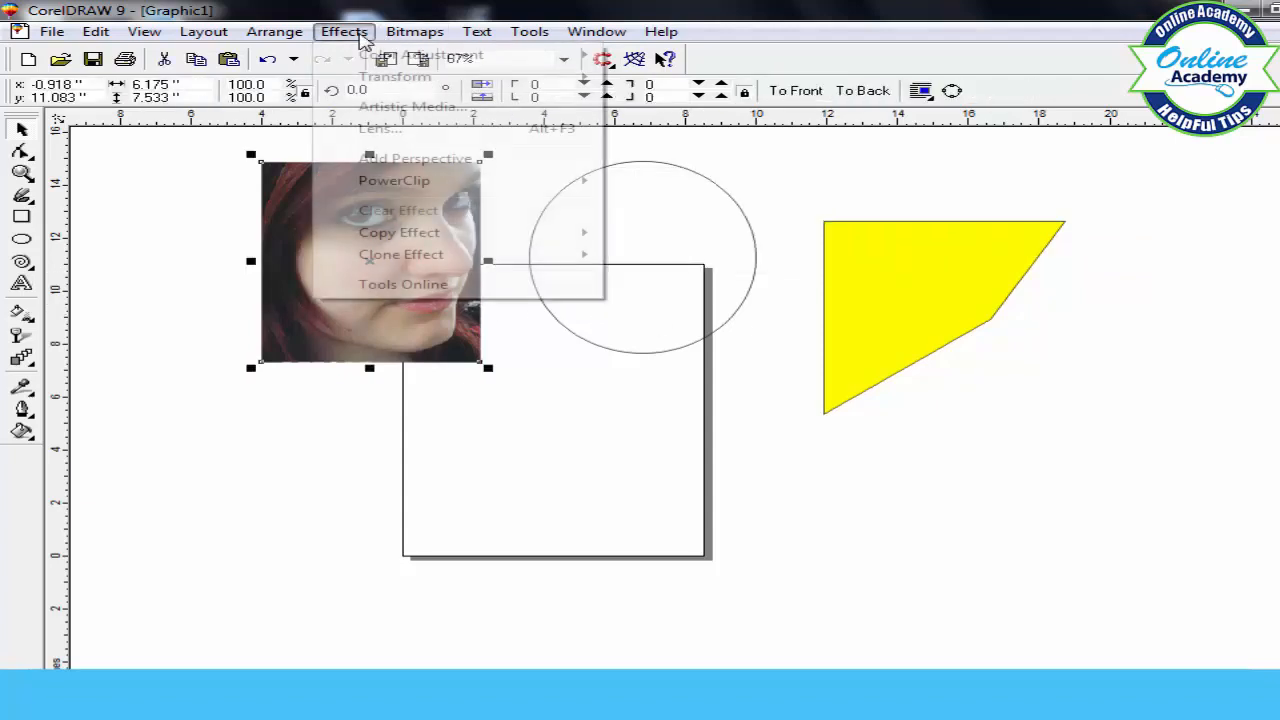
mouse_move(420, 240)
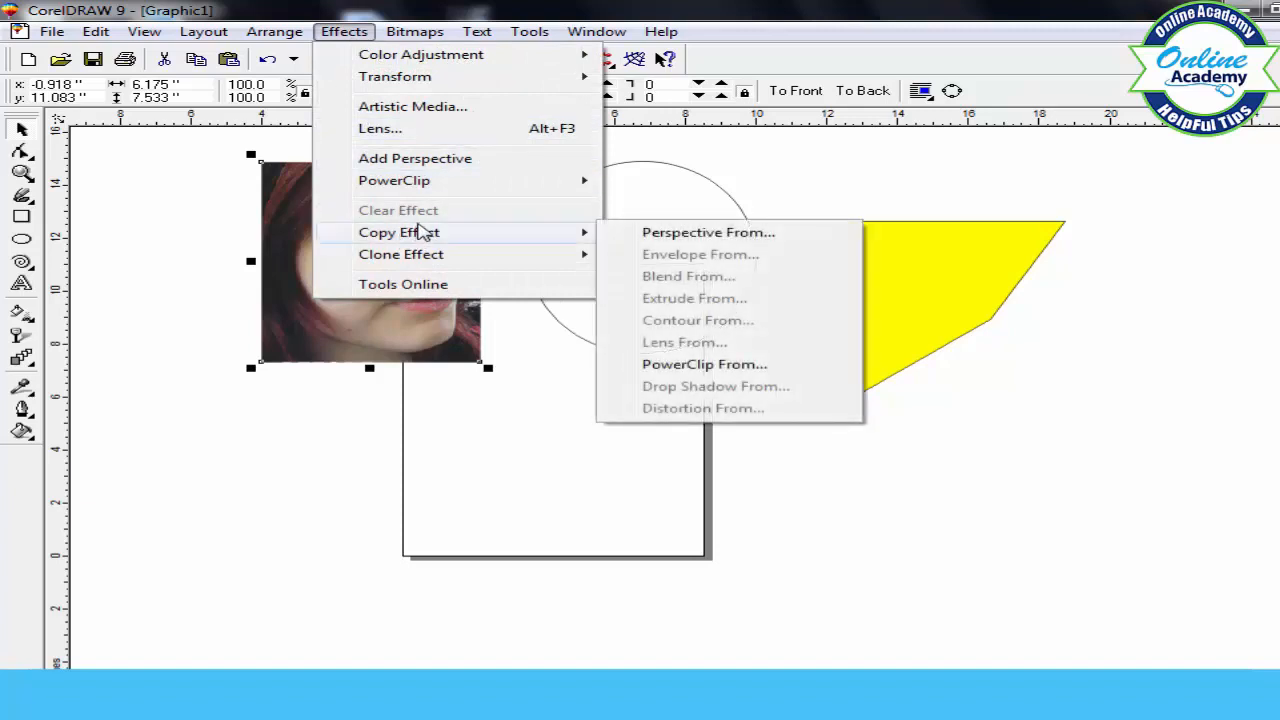
click(906, 303)
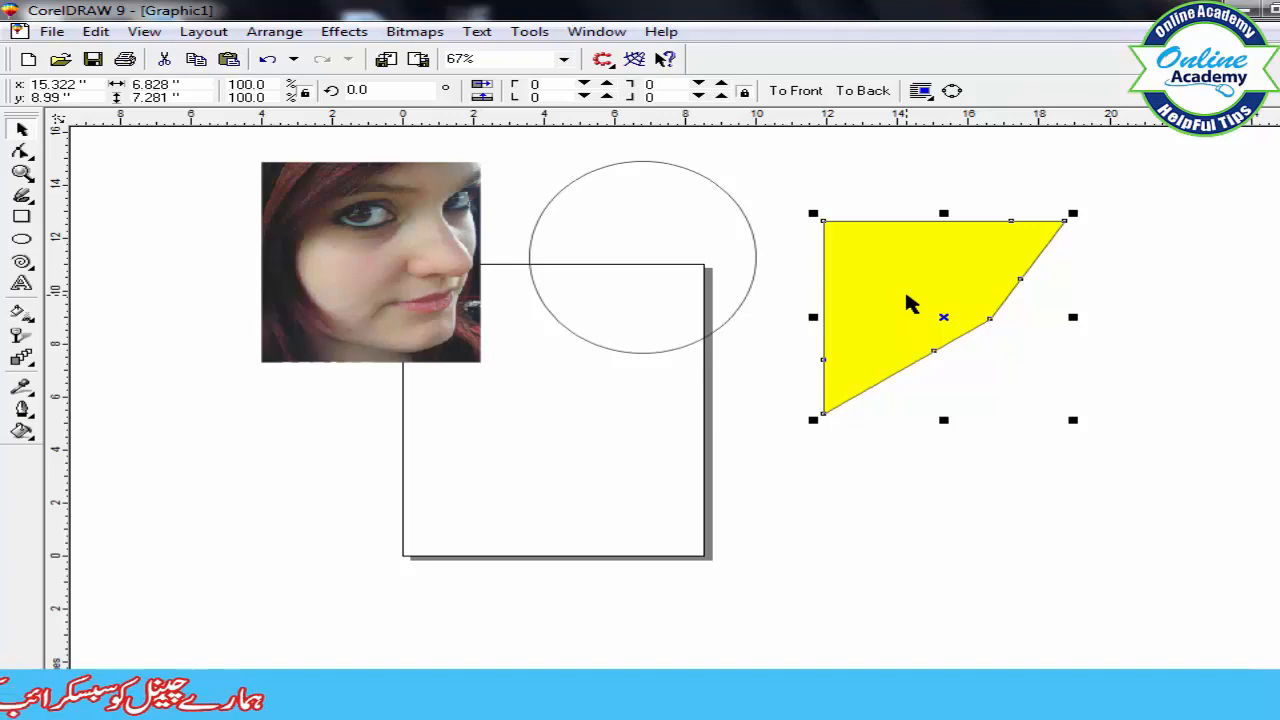
Clear the perspective from the yellow shape and move it up and to the right, farther from the page
click(344, 31)
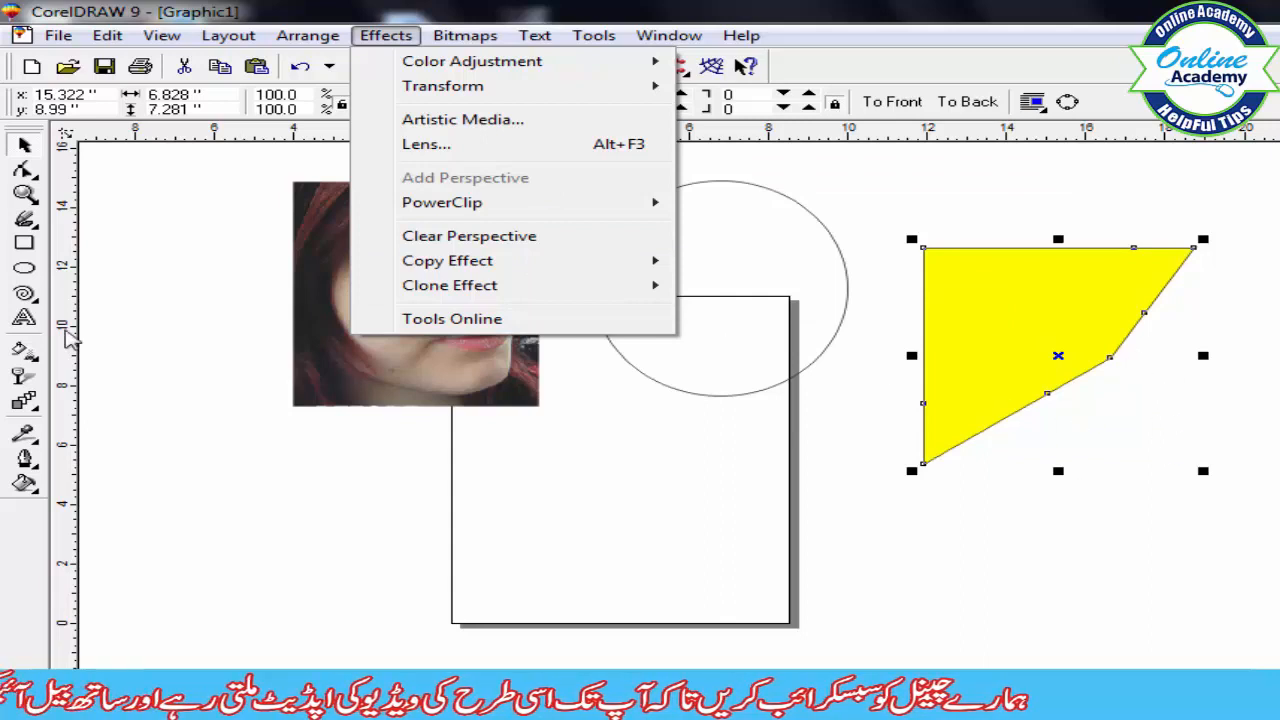
click(440, 238)
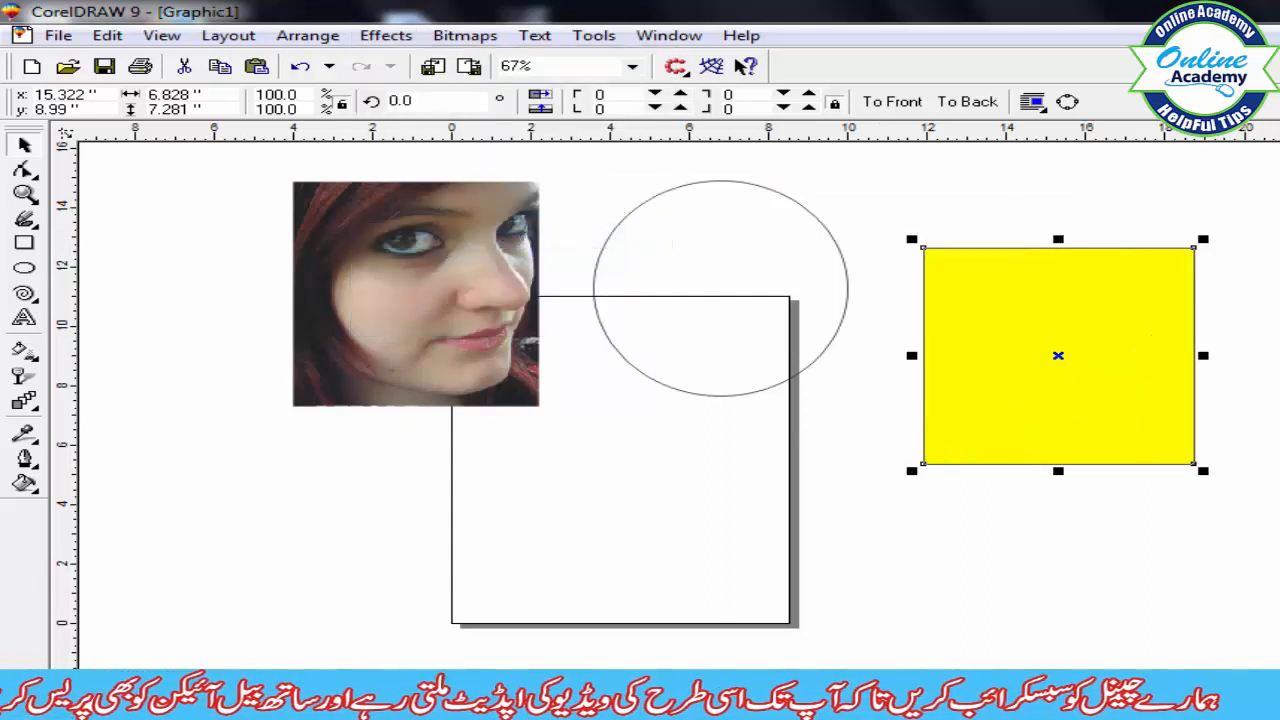
drag(1065, 362, 1100, 311)
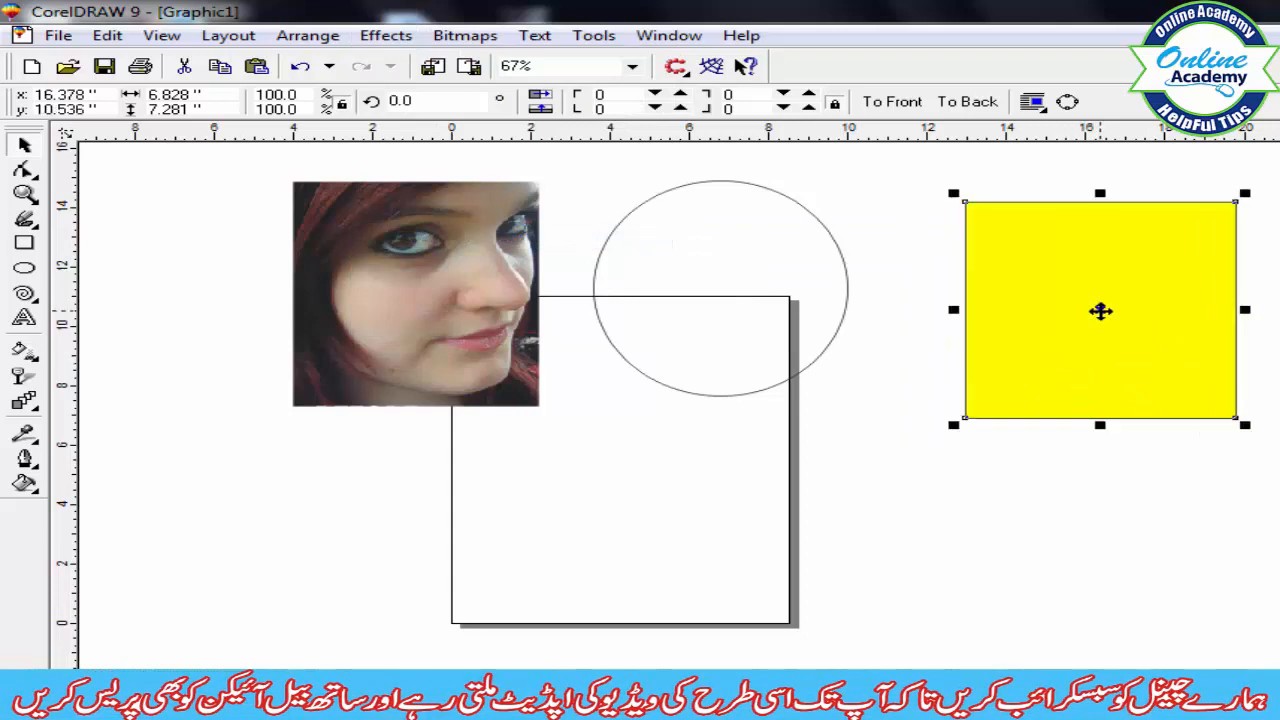
click(386, 35)
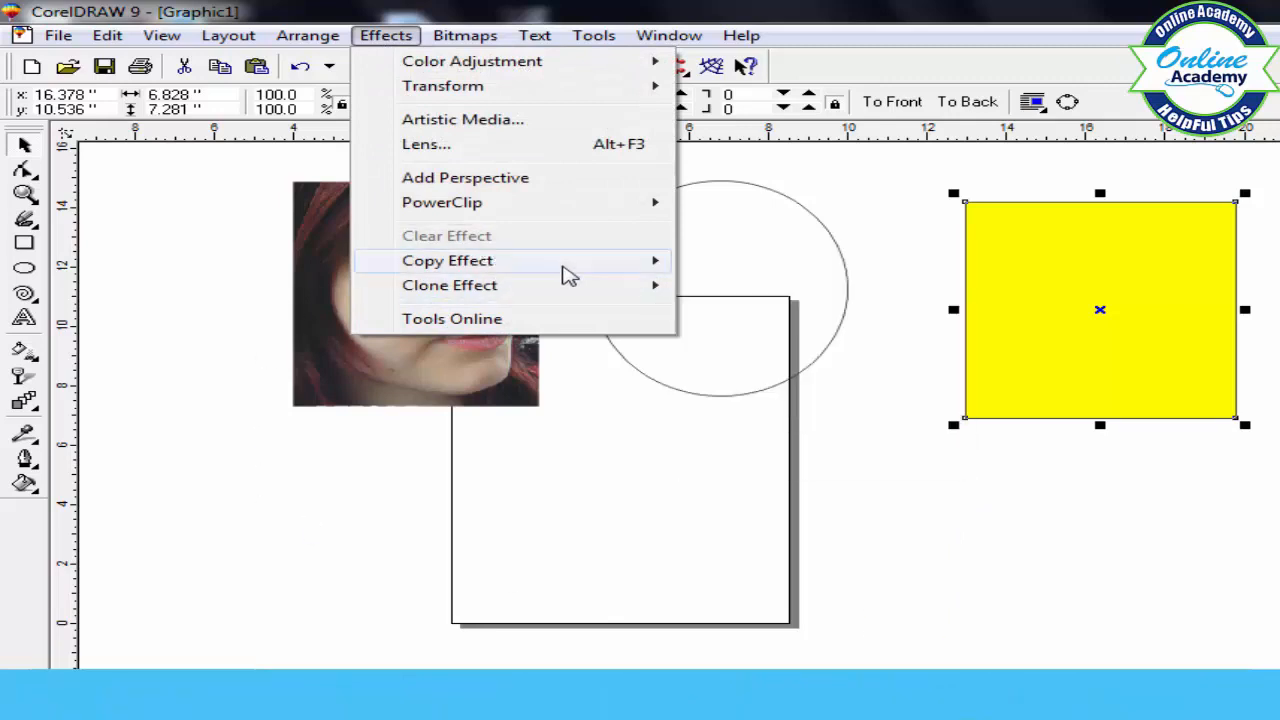
mouse_move(483, 262)
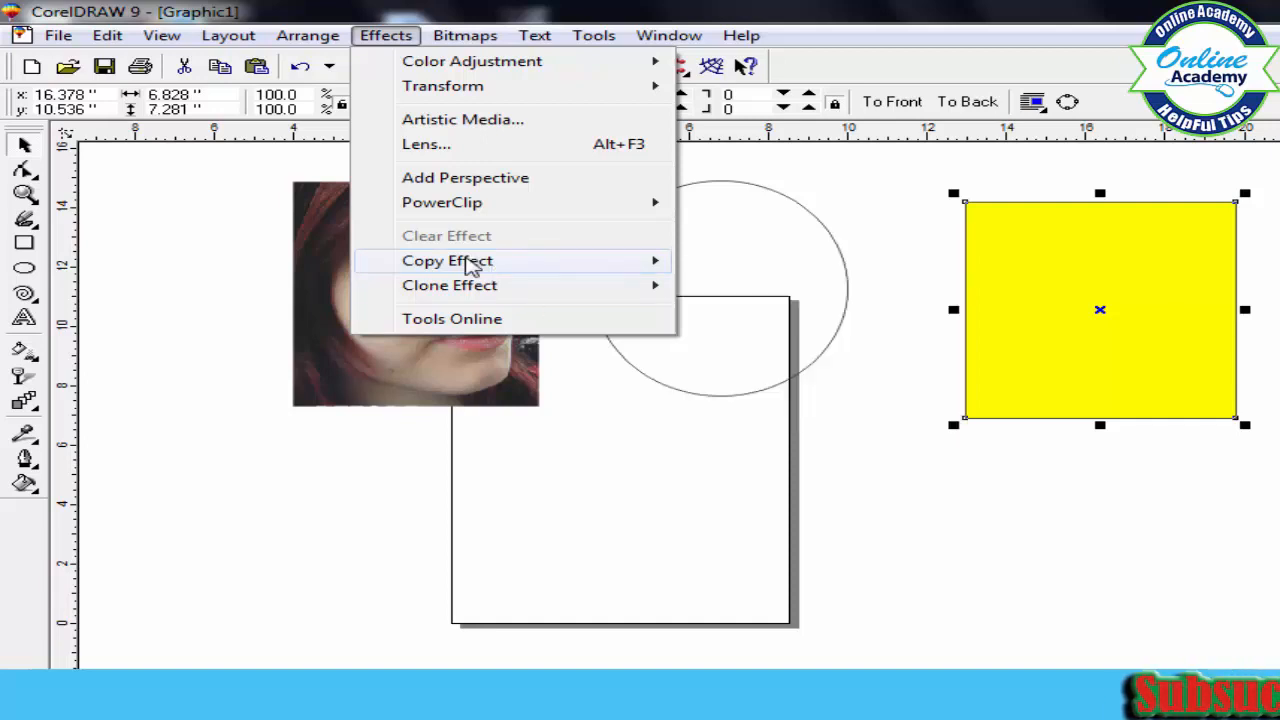
click(391, 351)
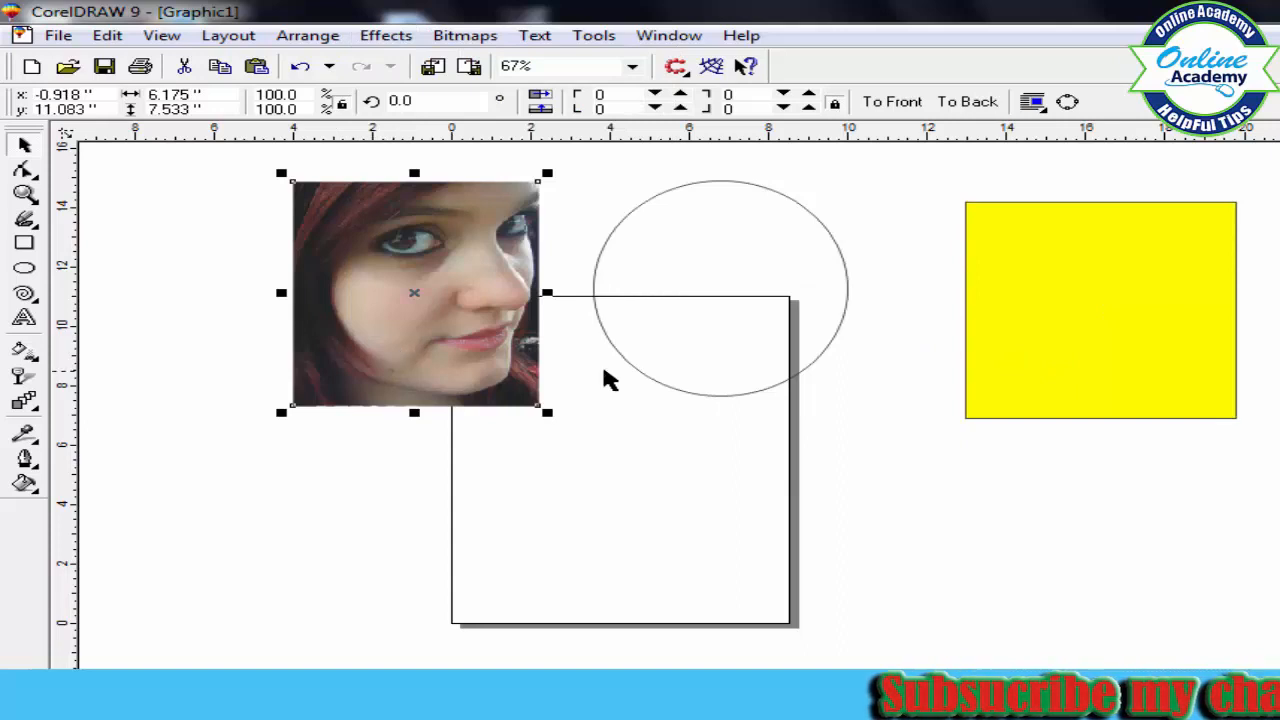
Add a perspective to the yellow shape, raising its lower-right corner straight up by about 3 inches
click(1035, 312)
click(386, 35)
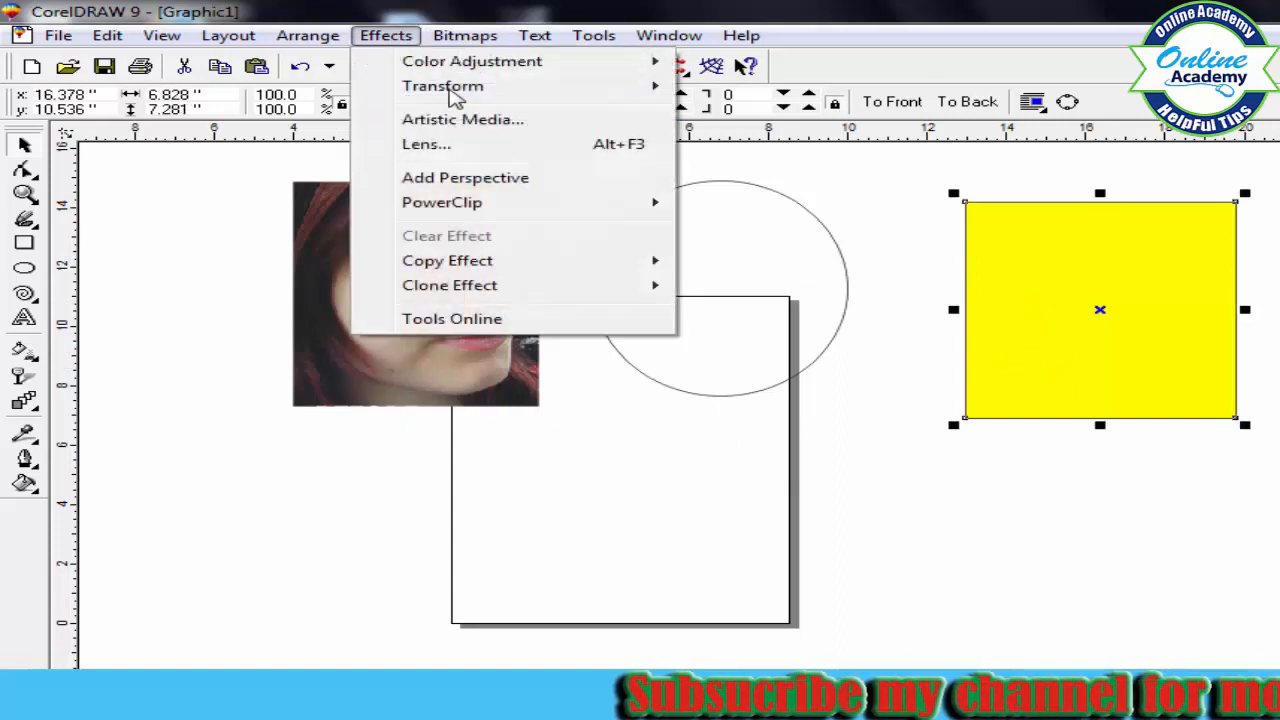
click(500, 180)
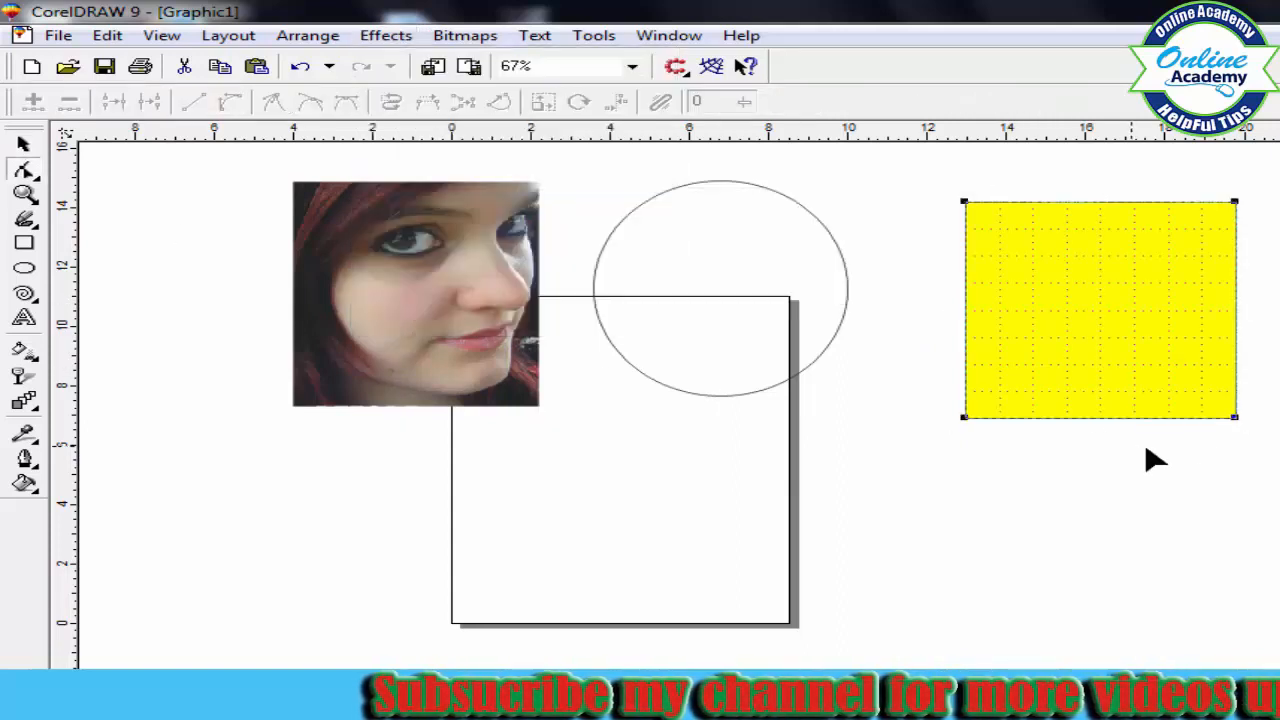
drag(1235, 417, 1235, 323)
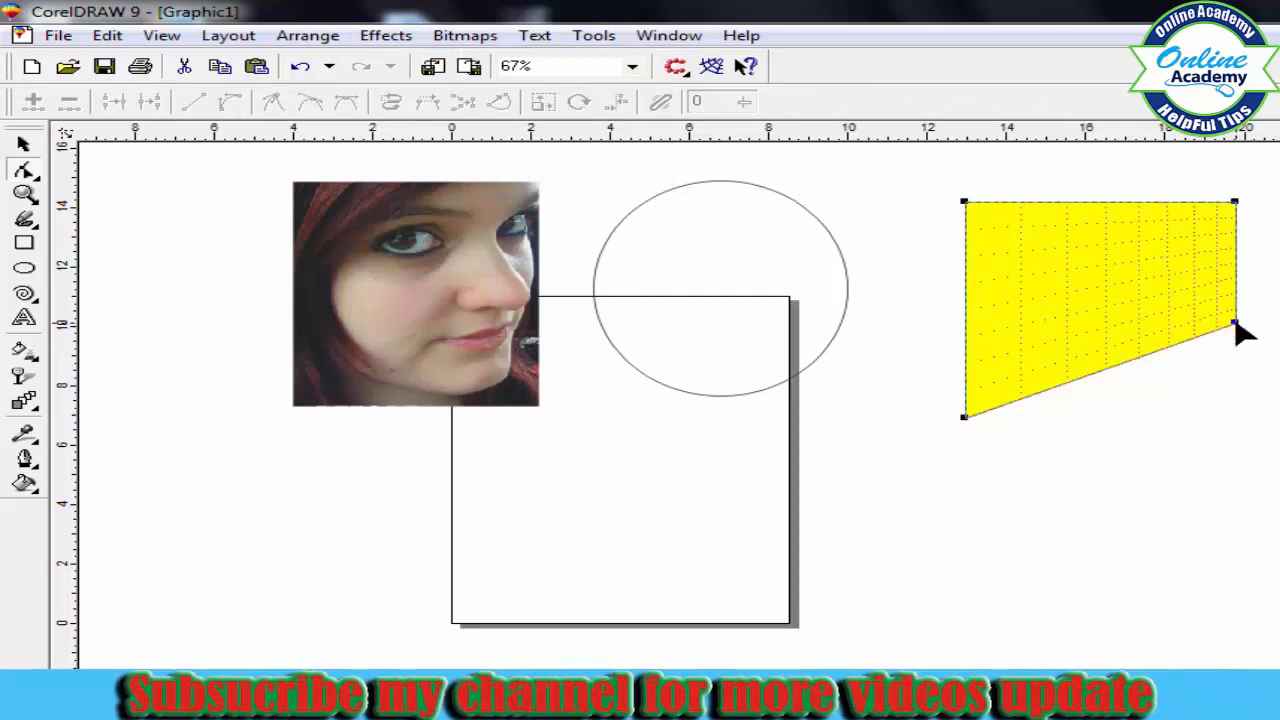
key(space)
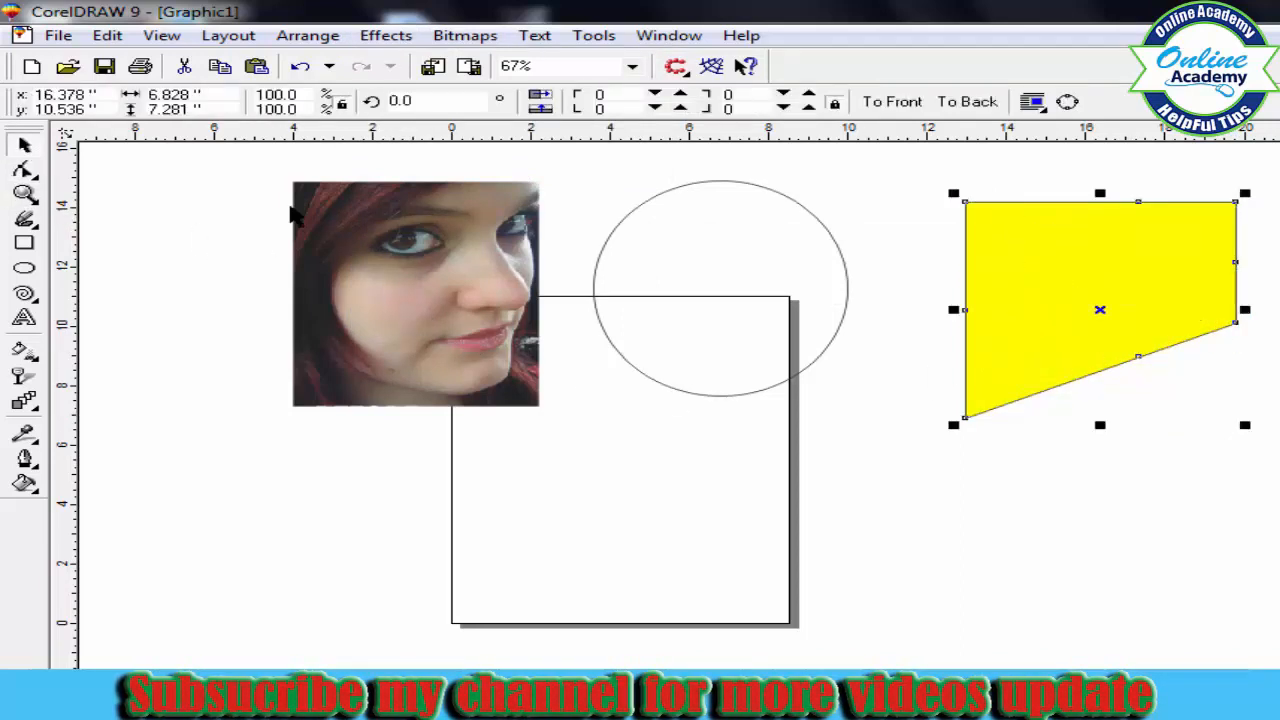
PowerClip the photo inside the yellow perspective shape and stretch the container leftward to about 7.1 inches wide
click(1034, 277)
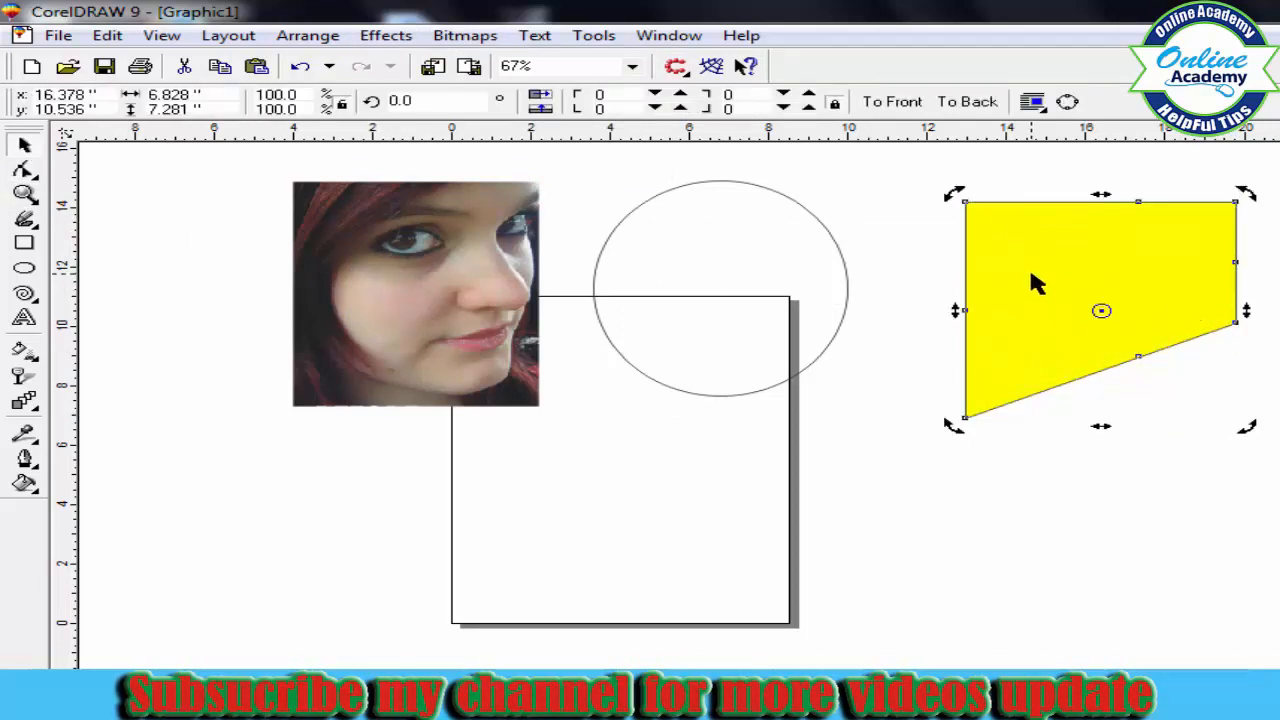
click(440, 278)
click(384, 36)
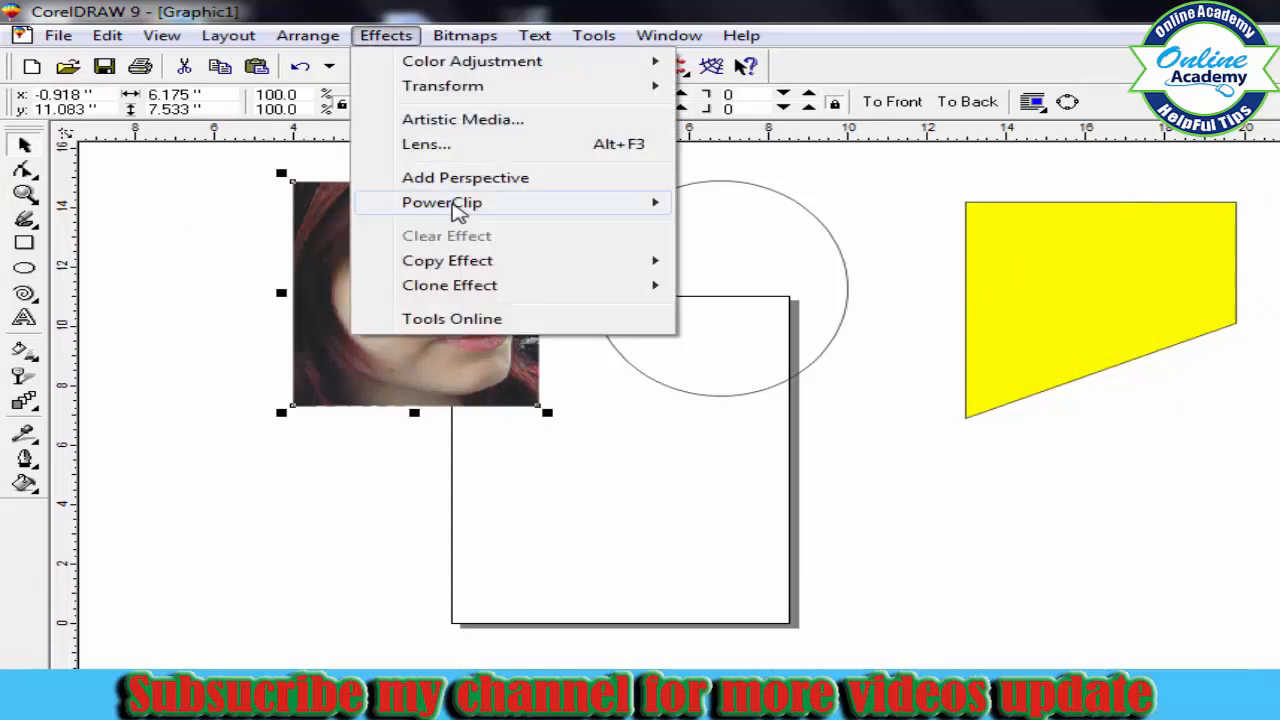
mouse_move(660, 211)
click(752, 207)
click(1080, 270)
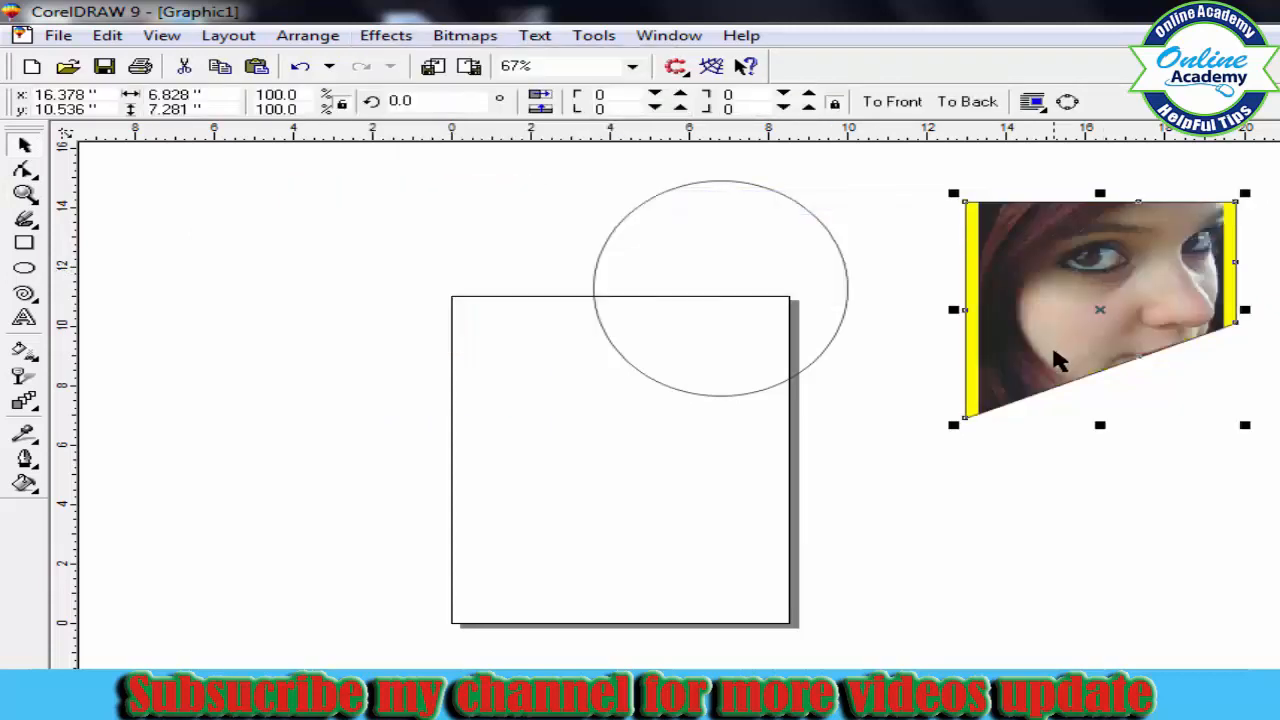
drag(957, 310, 945, 309)
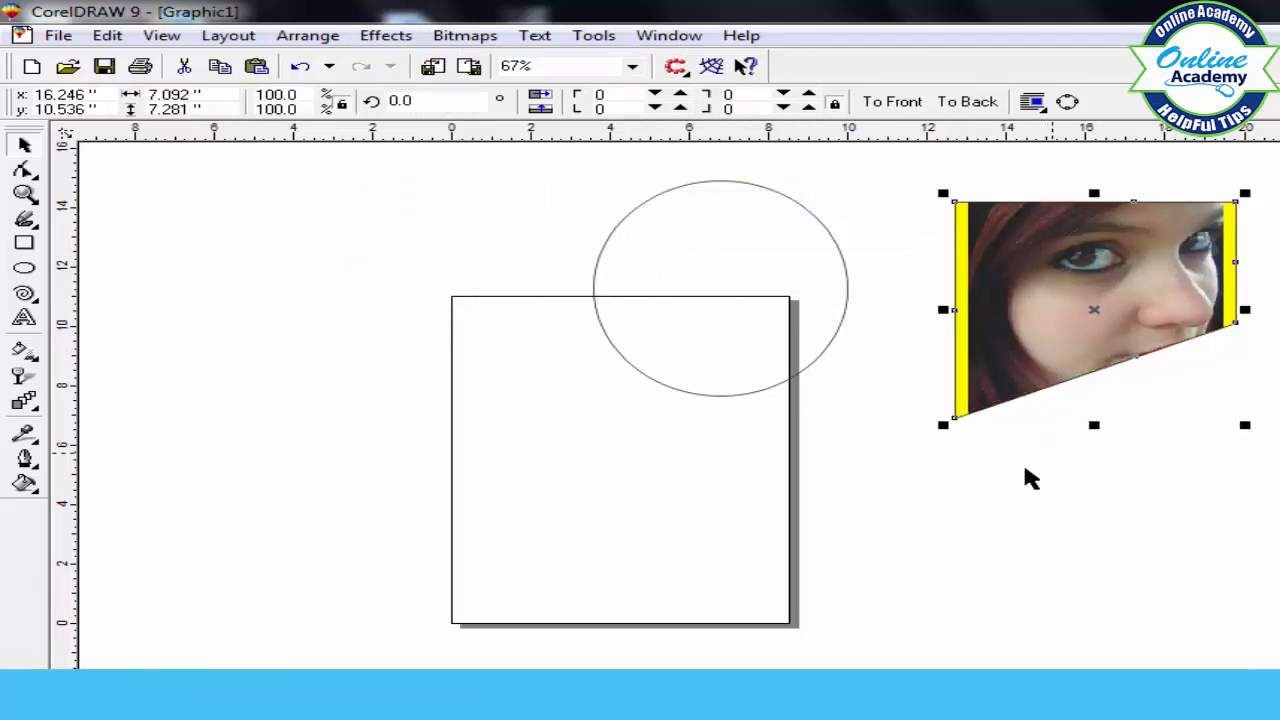
Move the empty ellipse down and to the left over the upper part of the page, and view its Copy Effect options
click(709, 309)
drag(720, 289, 604, 331)
click(386, 35)
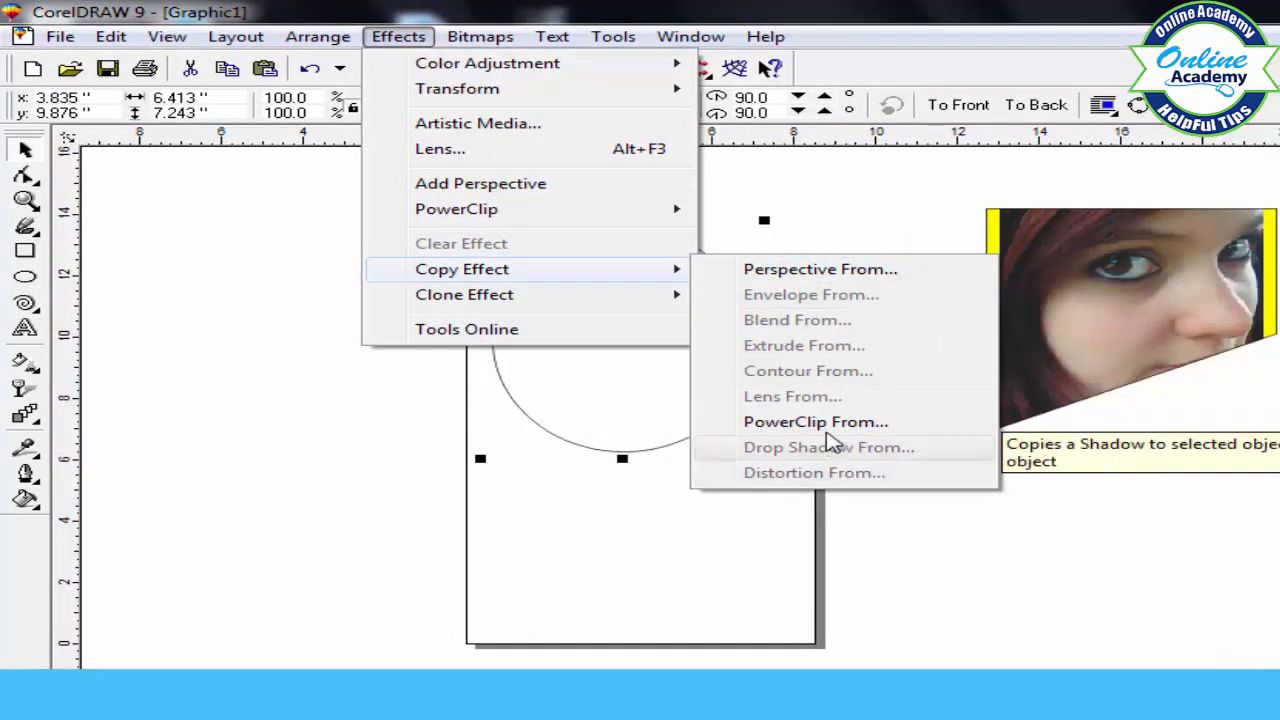
click(1060, 477)
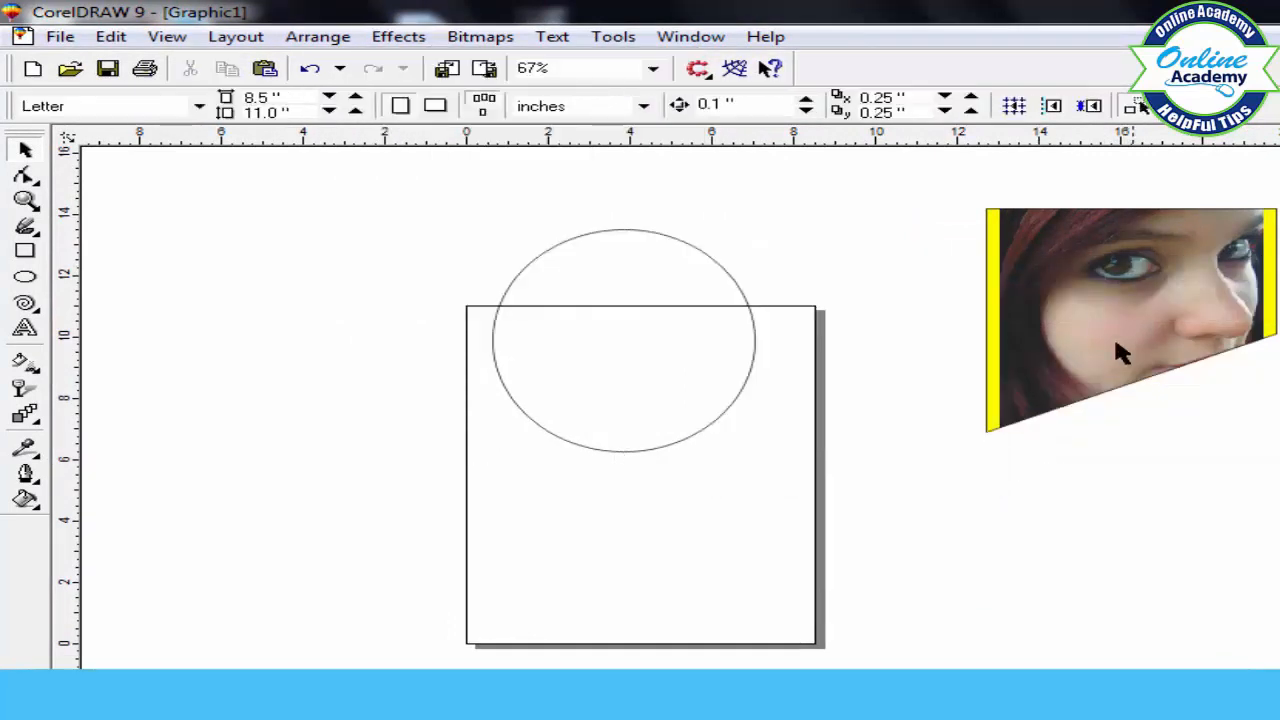
Copy the perspective effect from the yellow photo container to the ellipse
click(656, 370)
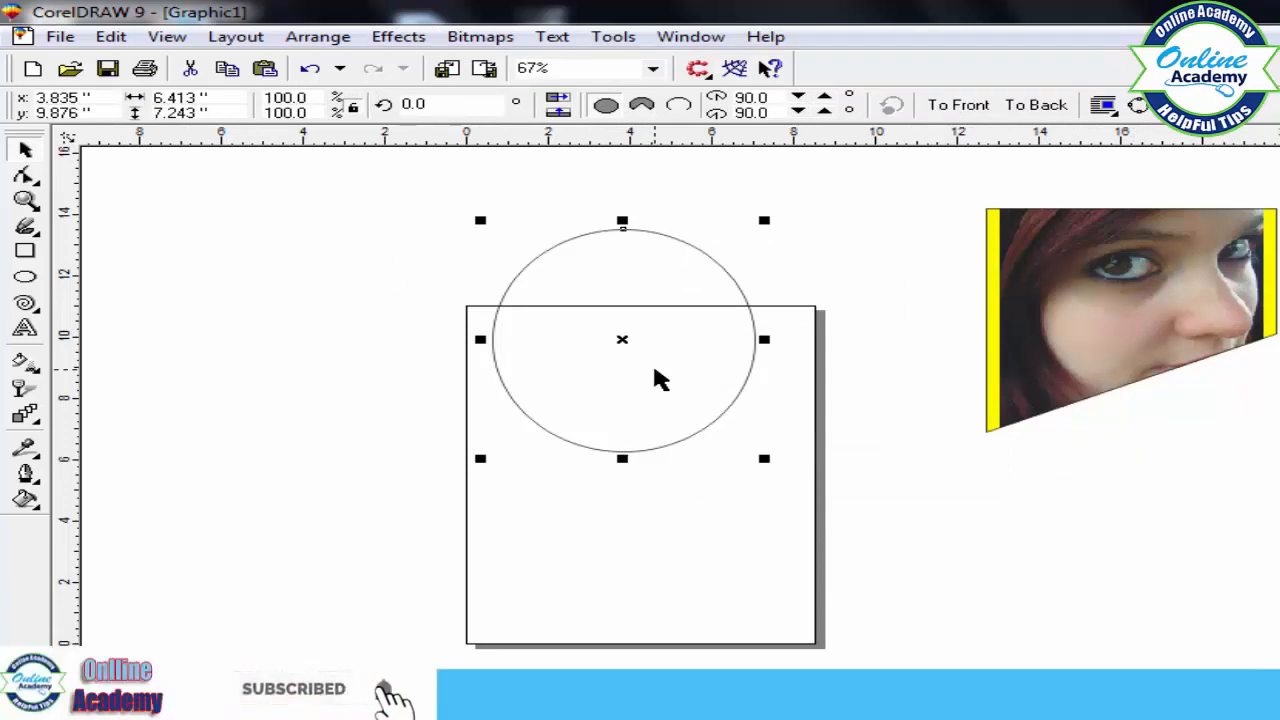
click(398, 36)
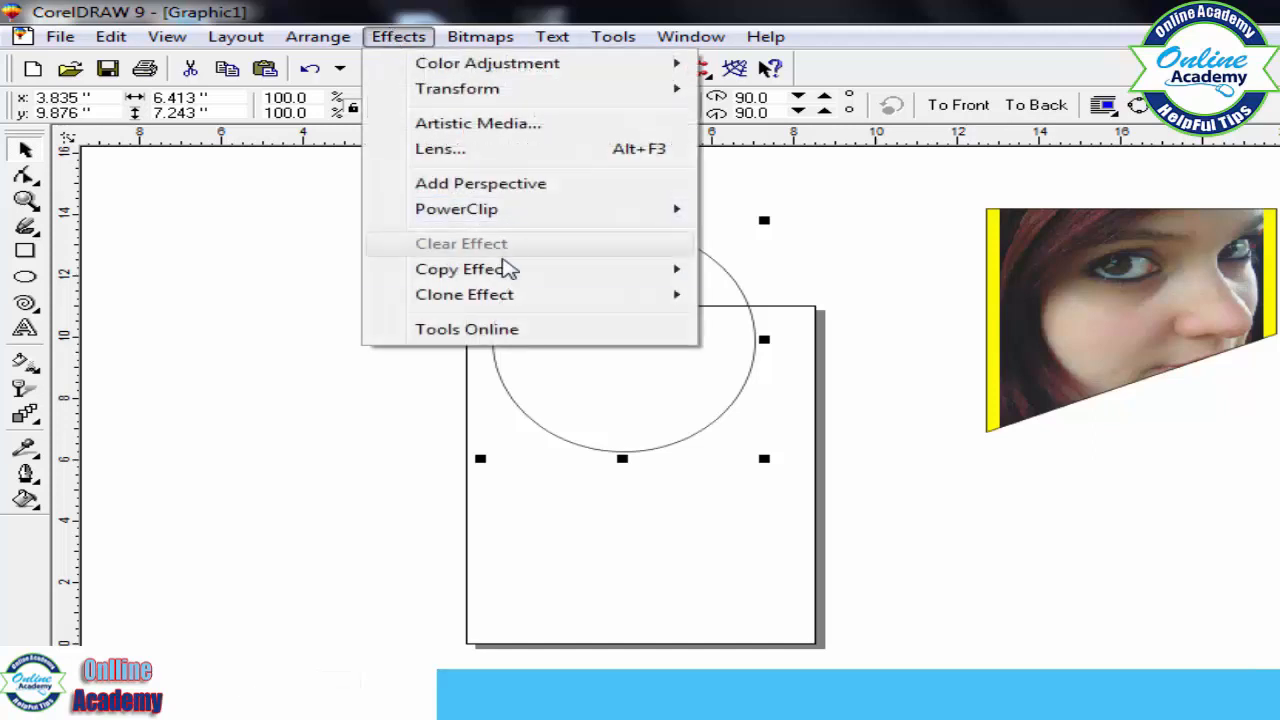
mouse_move(505, 269)
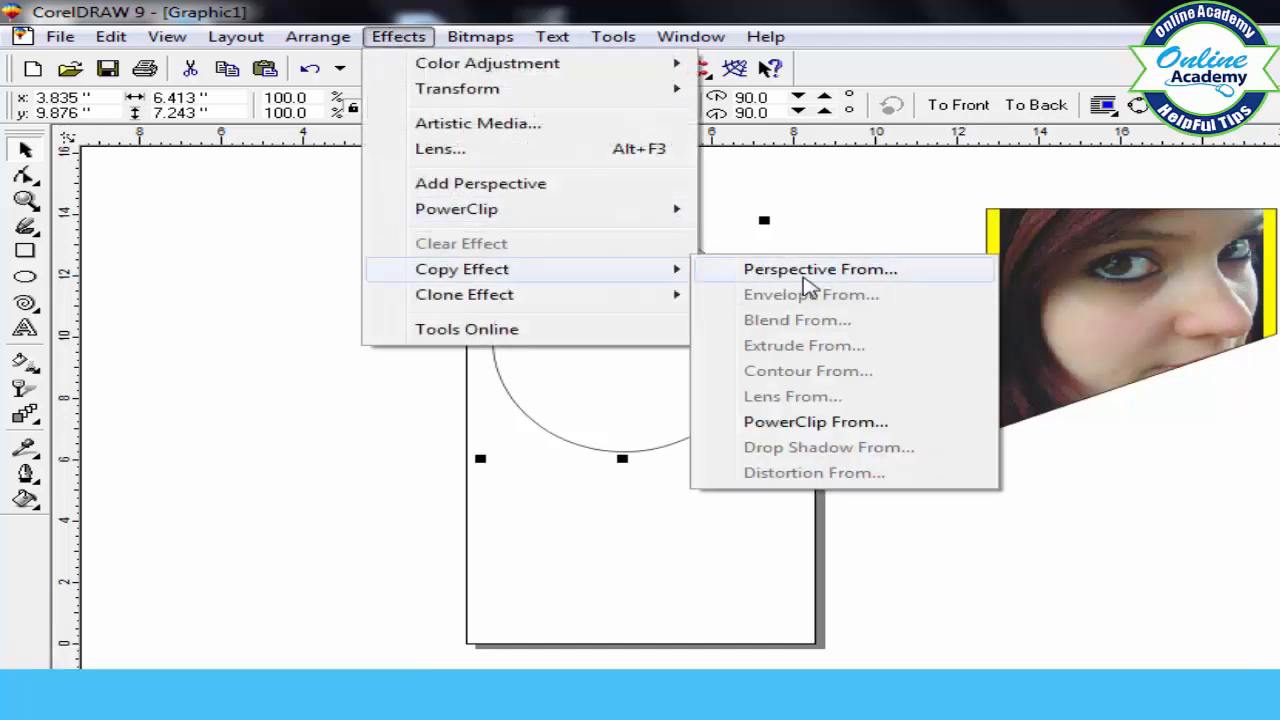
click(820, 270)
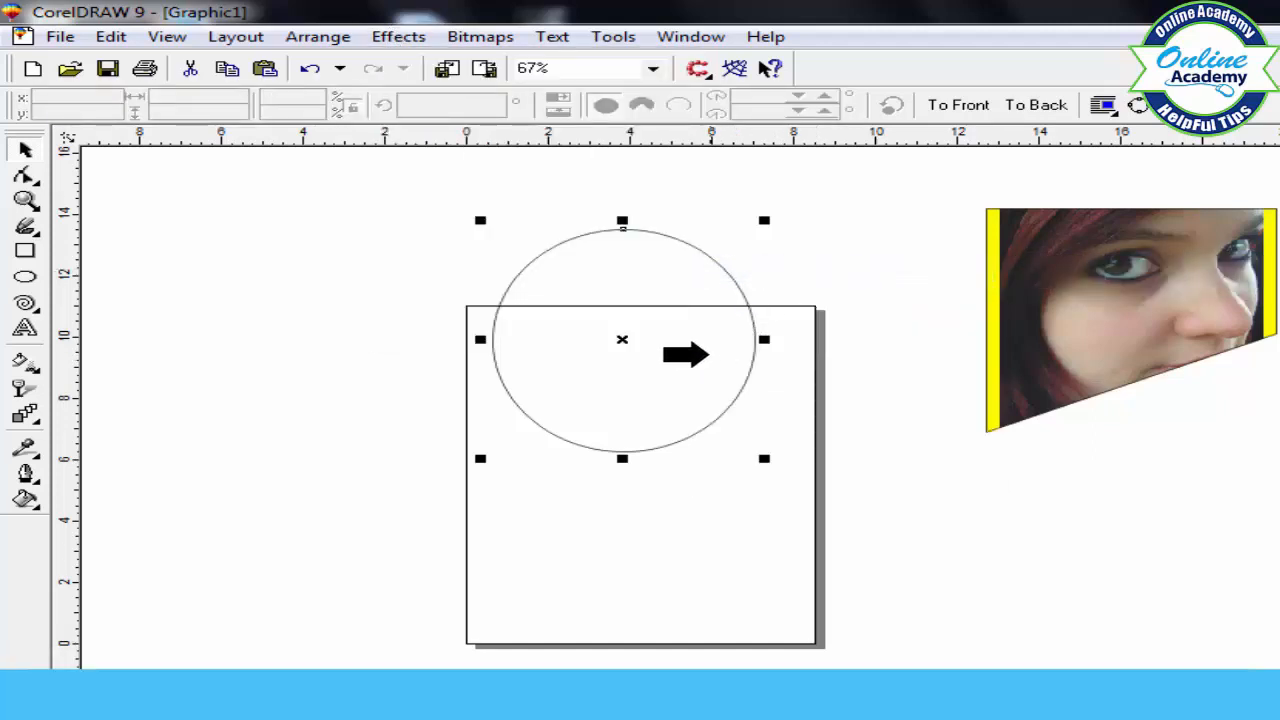
click(668, 349)
click(945, 477)
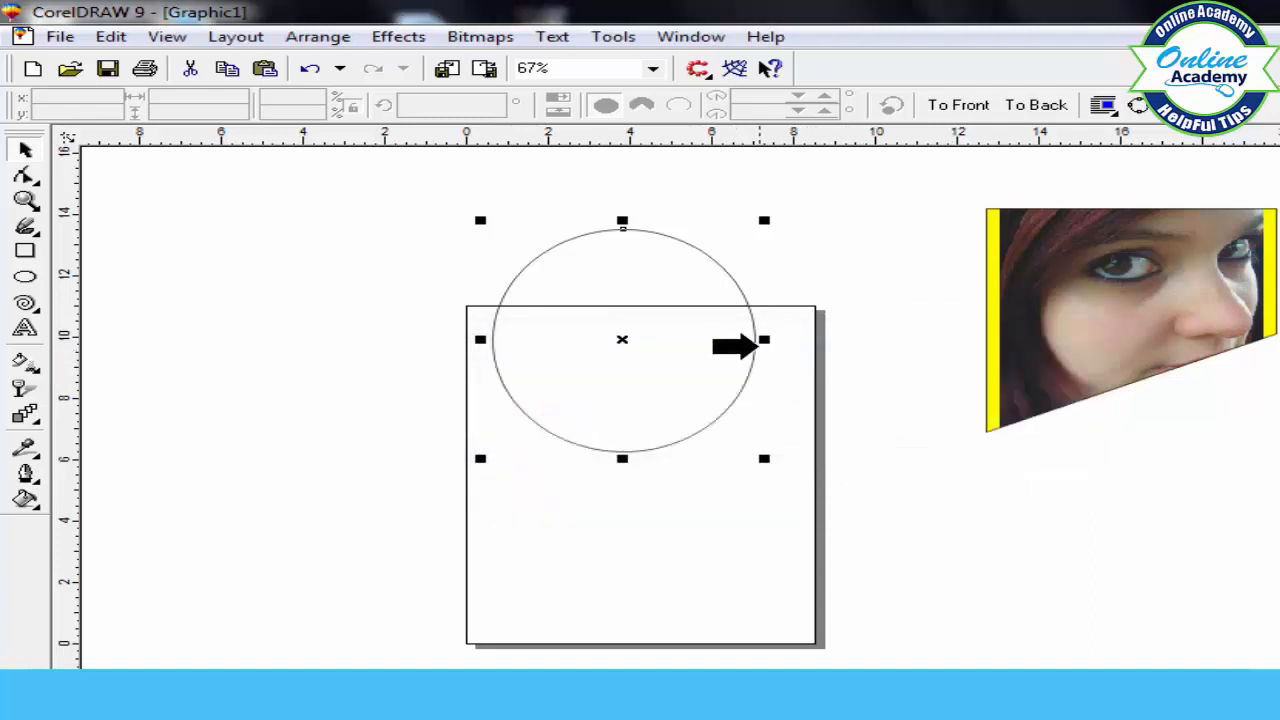
click(1076, 259)
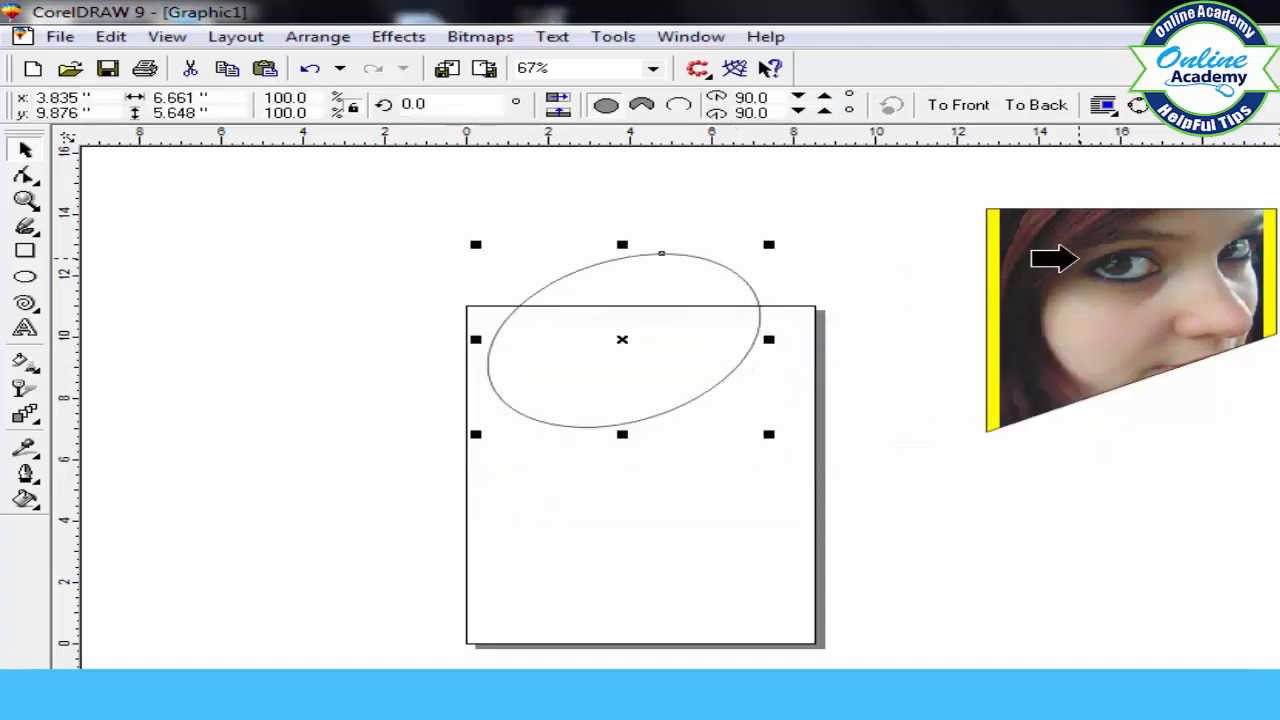
Copy the PowerClip effect from the yellow photo container to the slanted ellipse
click(398, 37)
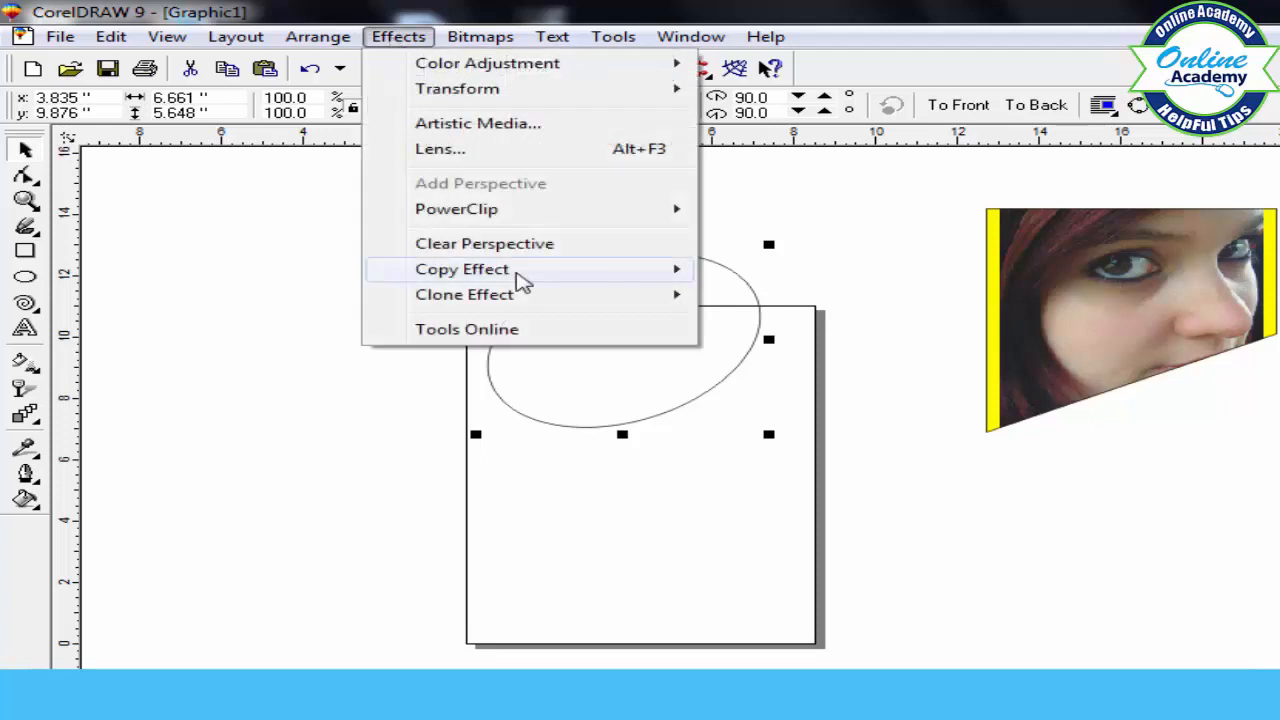
mouse_move(500, 280)
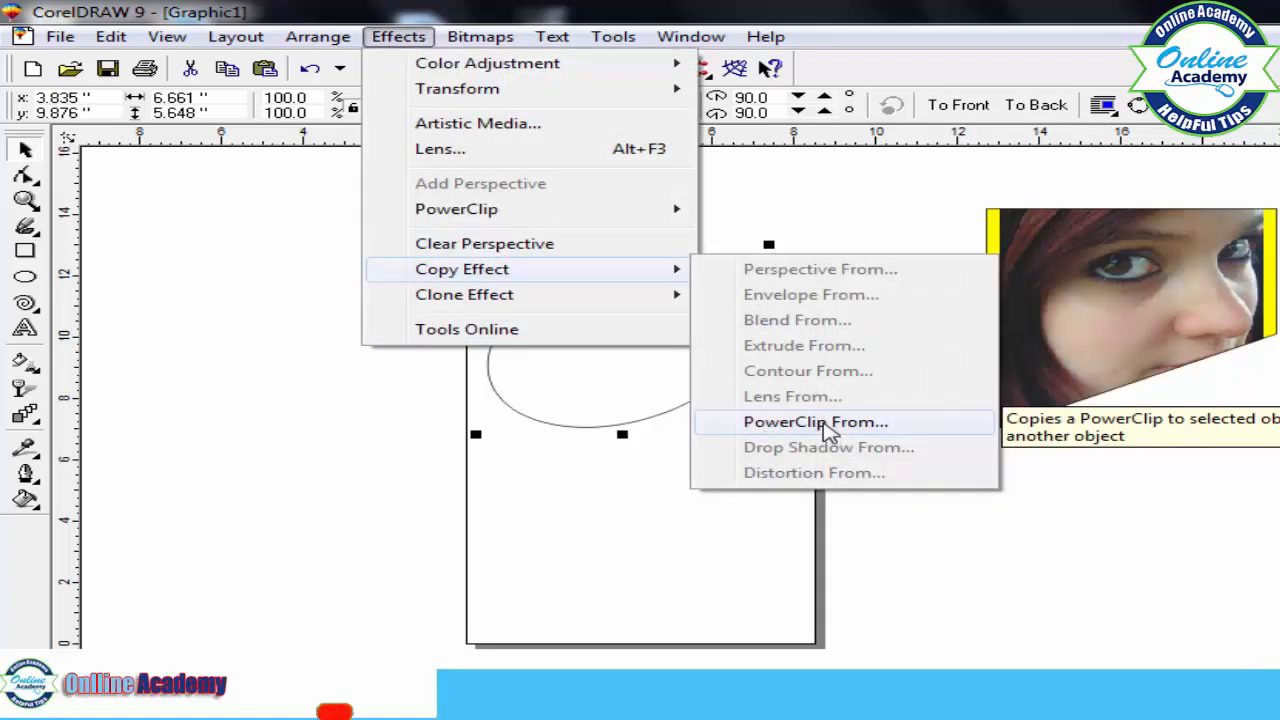
click(825, 423)
click(1134, 330)
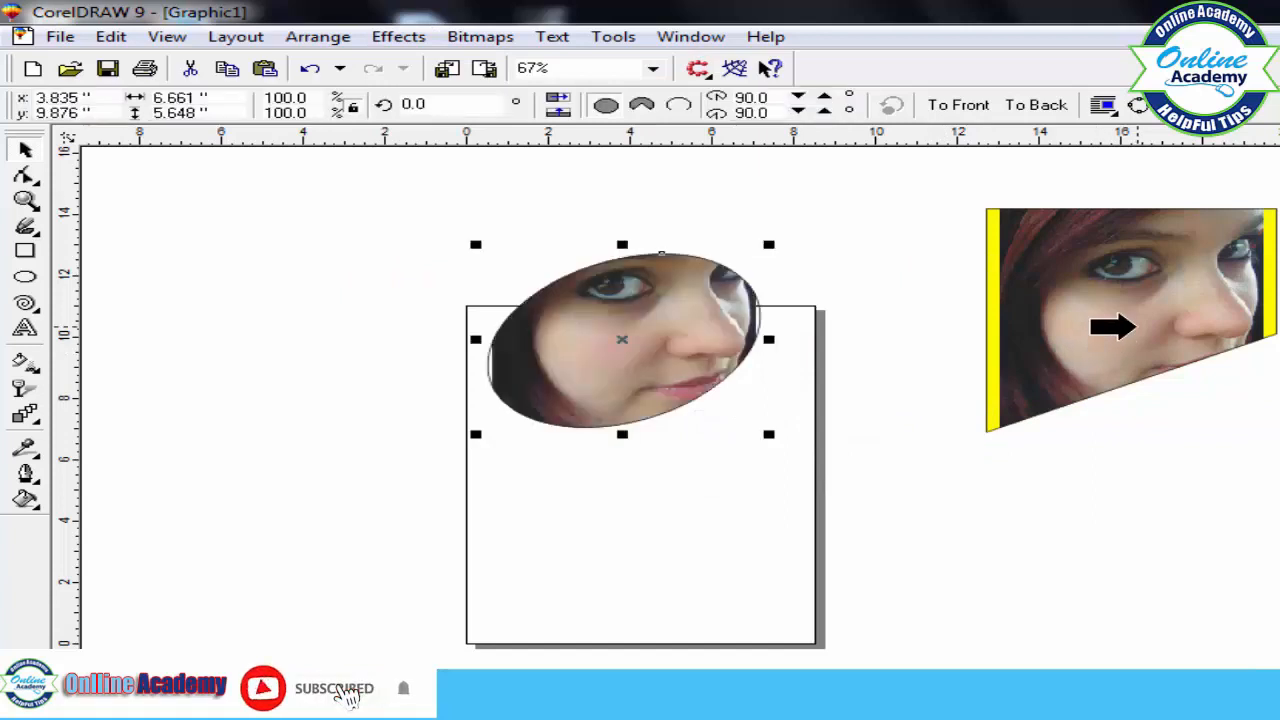
click(398, 36)
mouse_move(470, 285)
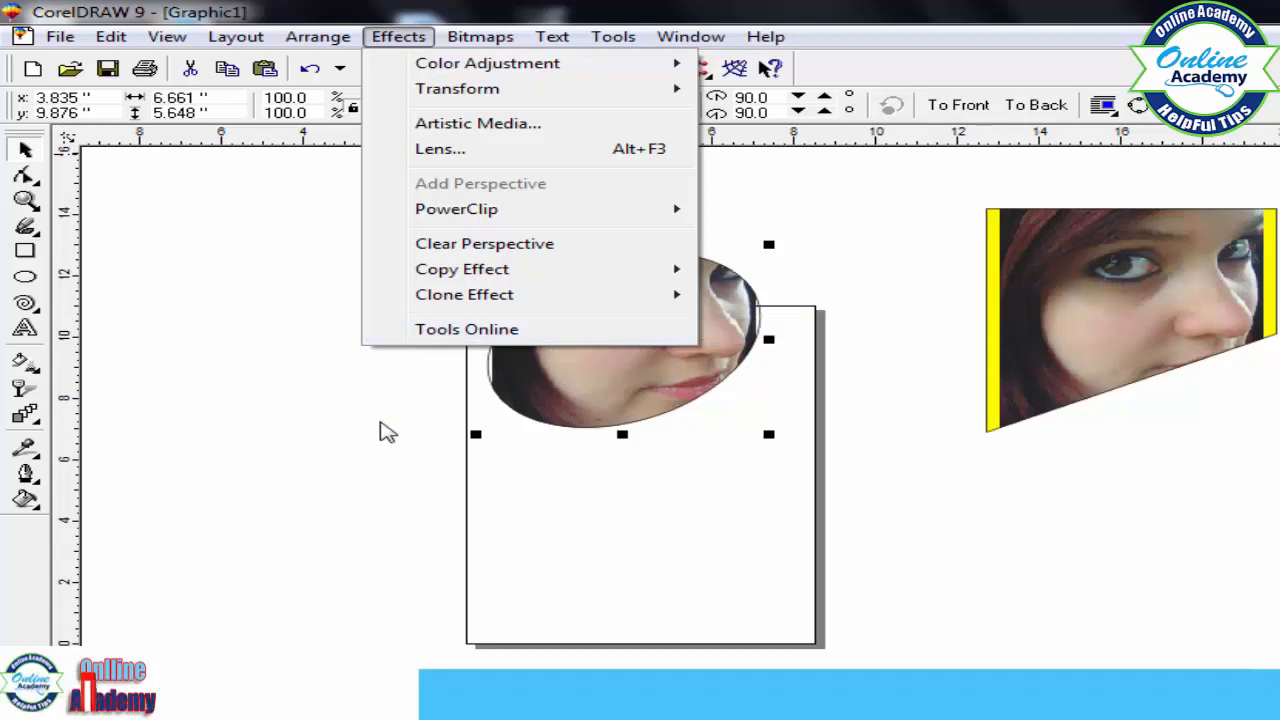
click(379, 398)
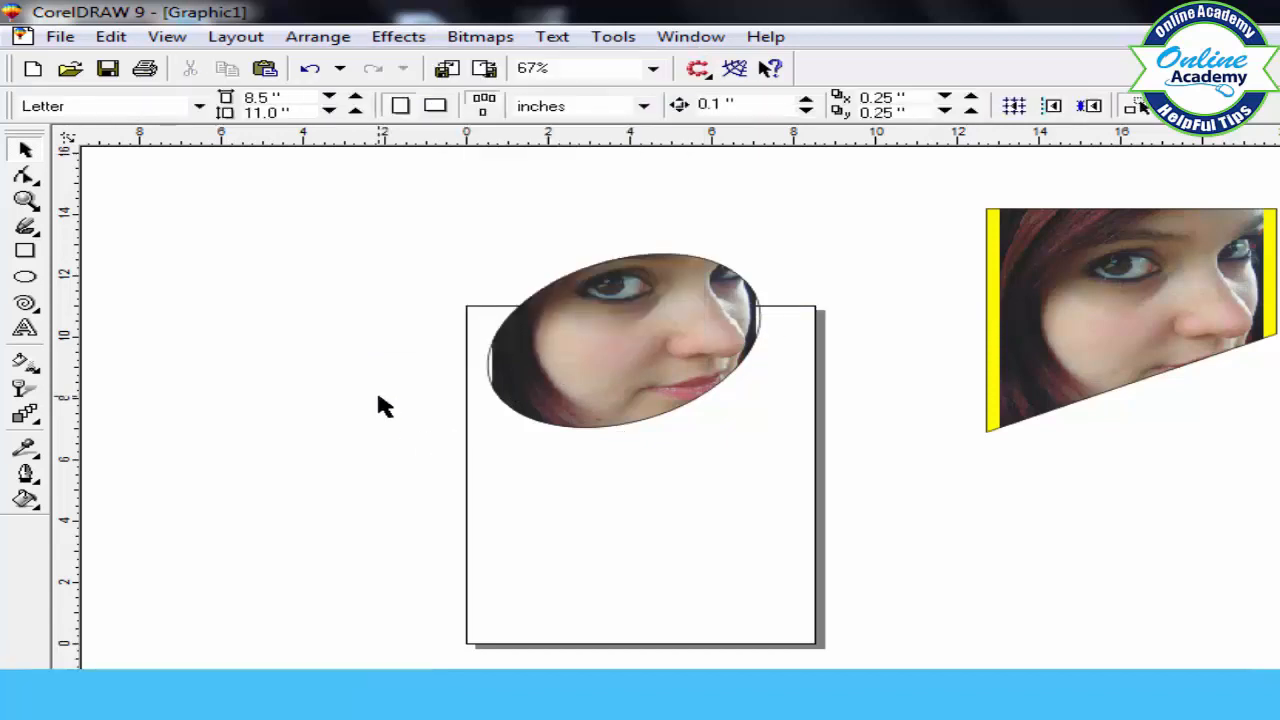